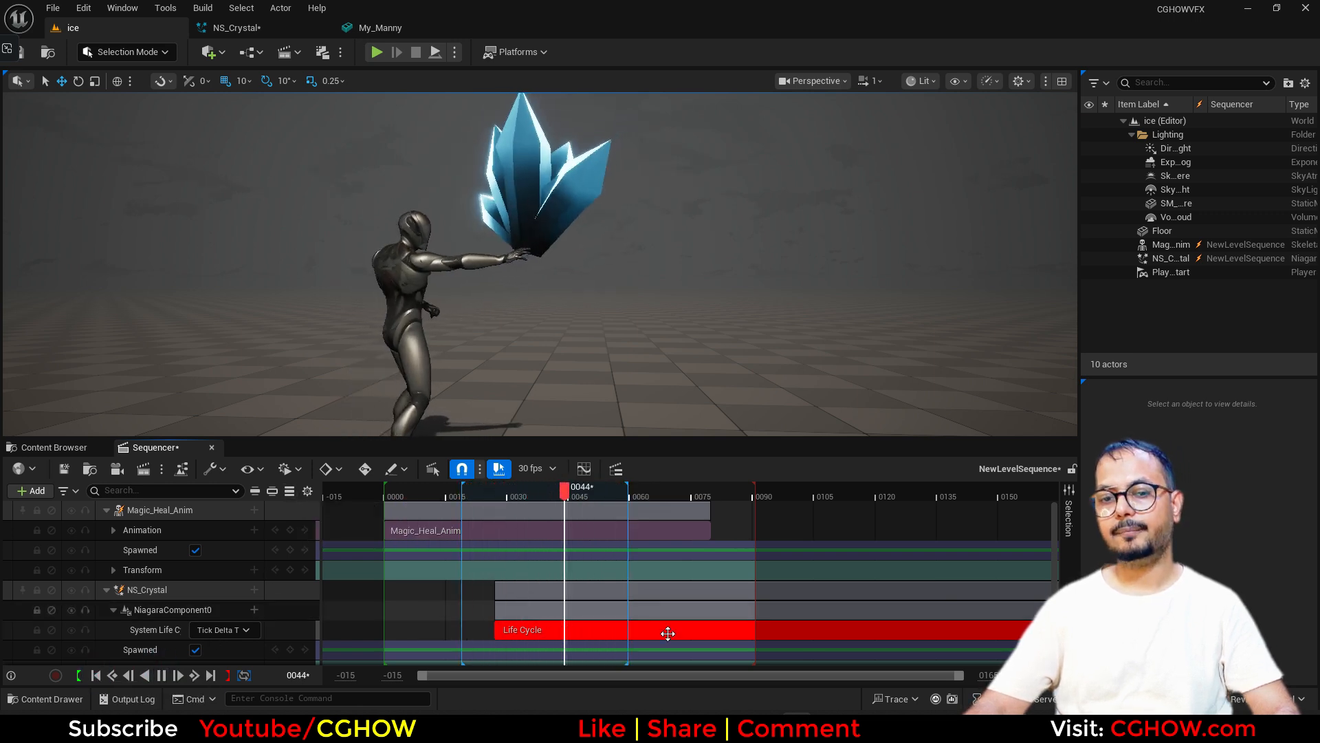
- Save all modified assets and bring up the NS_Crystal Niagara system
key("ctrl+shift+s")
left_click(771, 517)
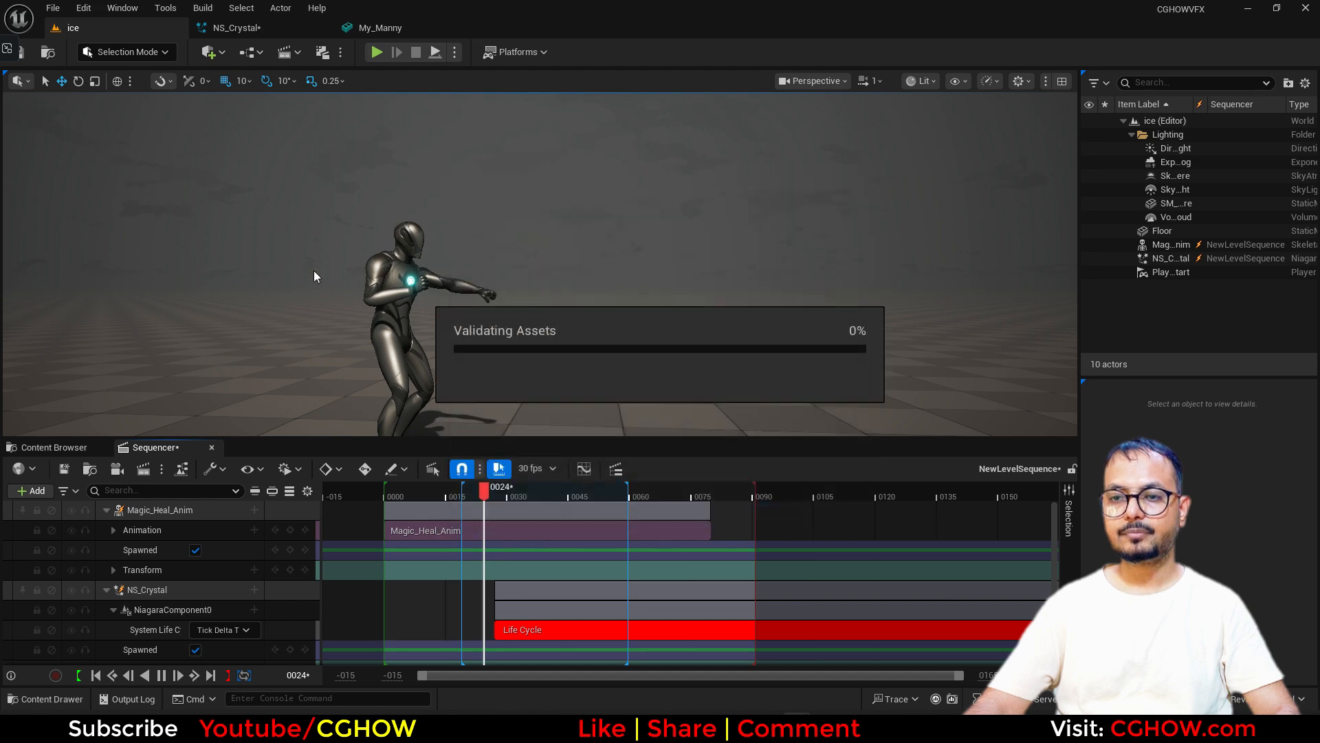
left_click(270, 31)
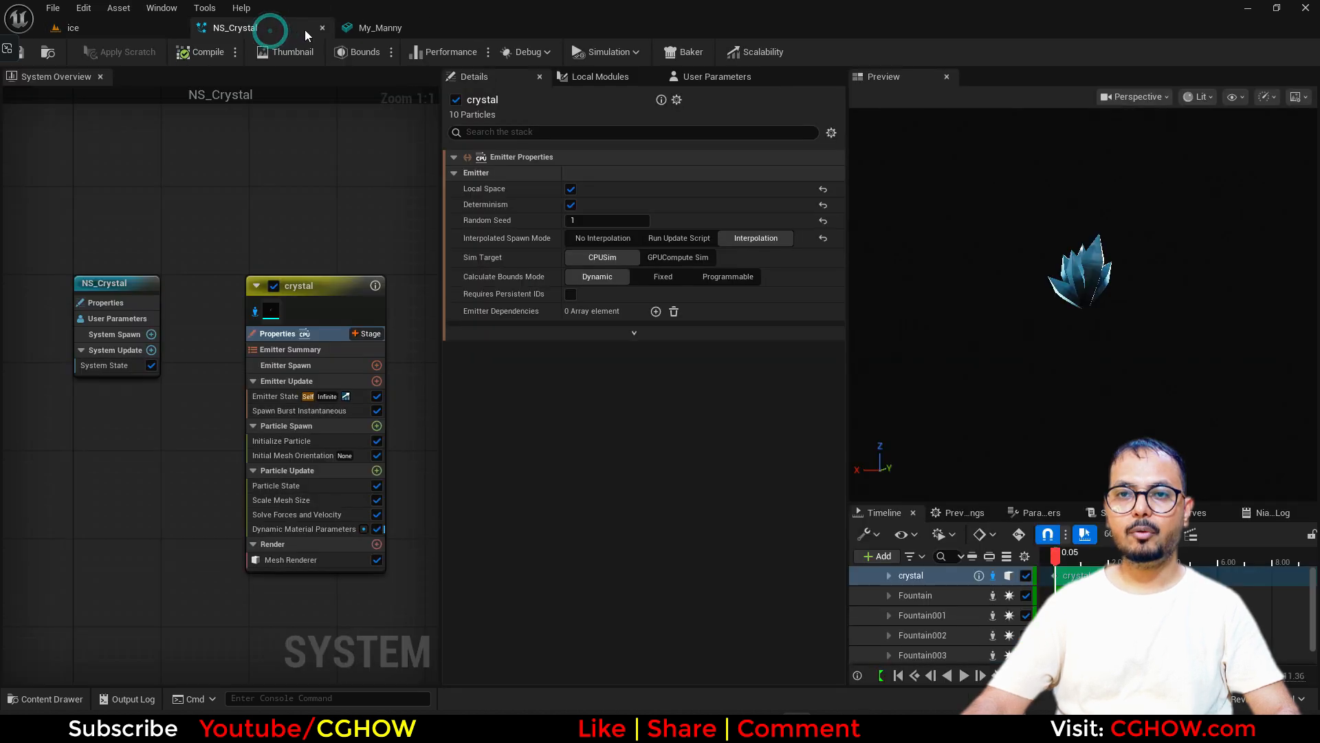
scroll(354, 185, "down", 2)
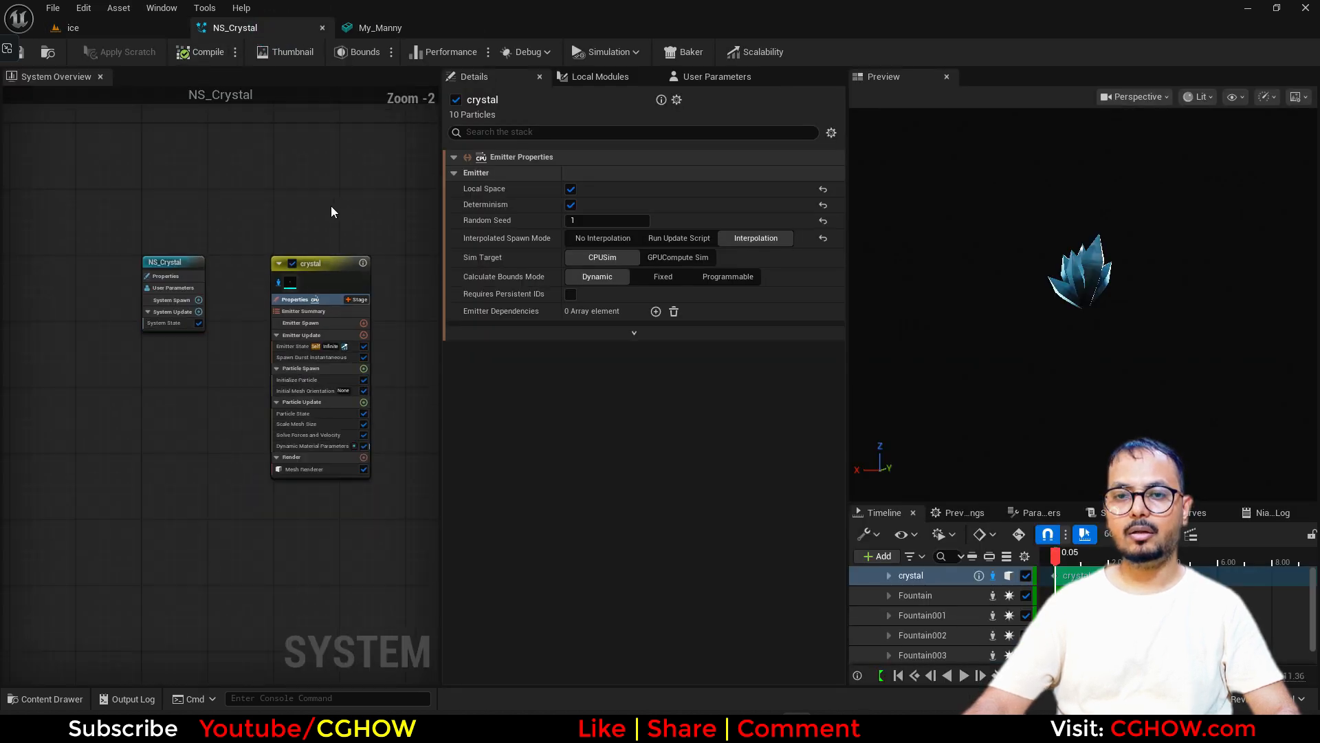
- Locate the NS_Crystal asset in the crystal folder and duplicate it
left_click(47, 53)
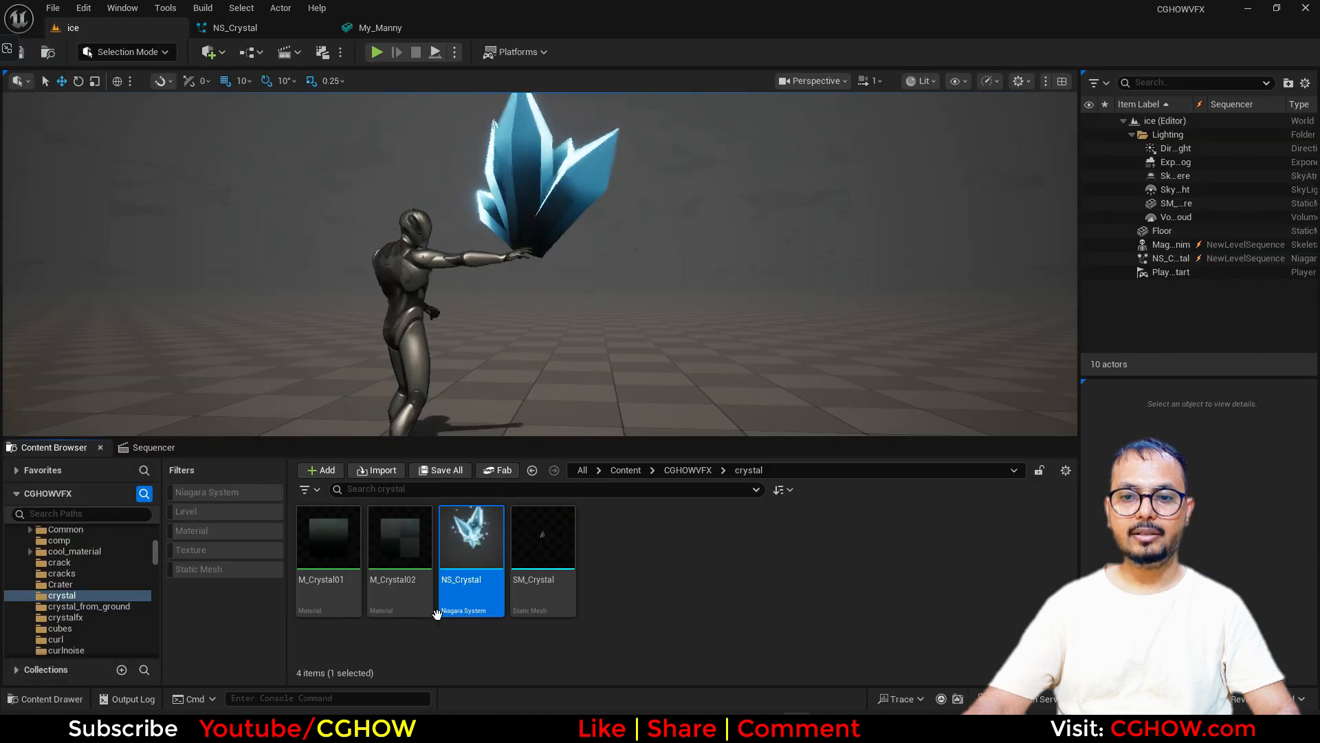
right_click(470, 547)
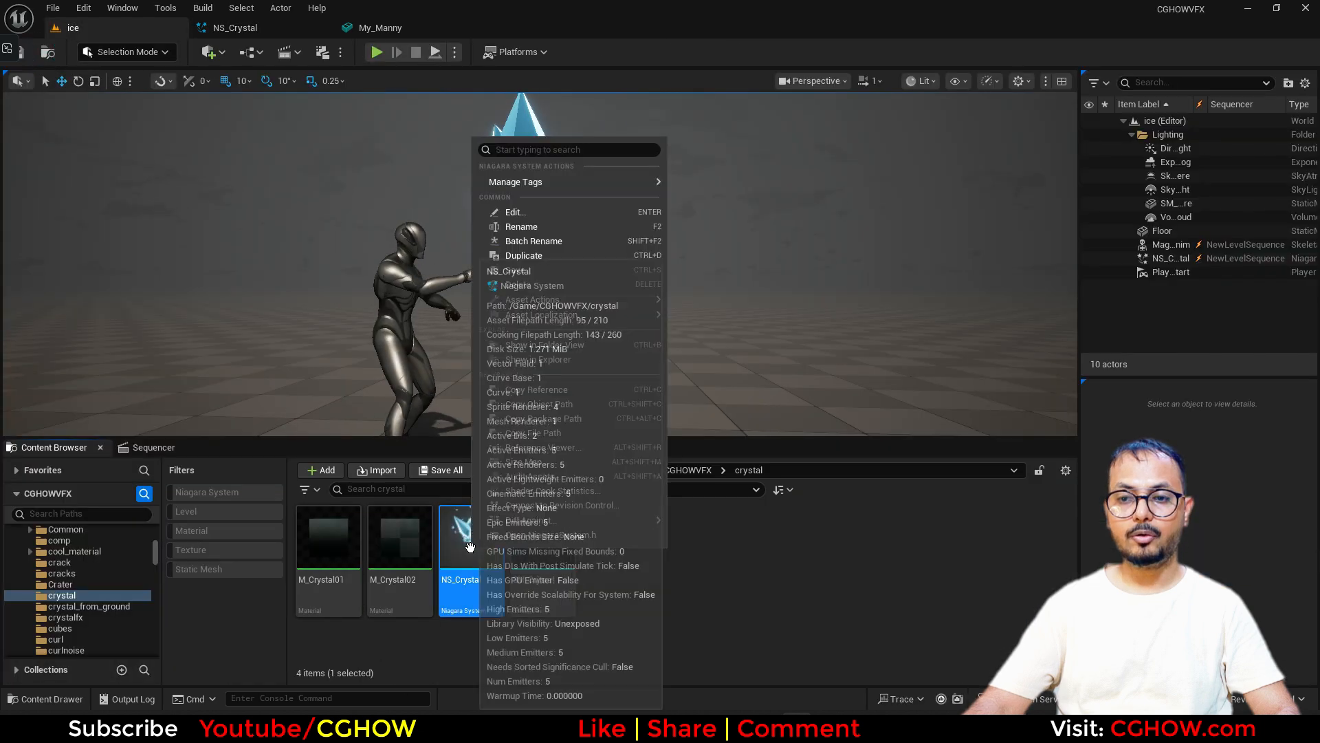
left_click(543, 255)
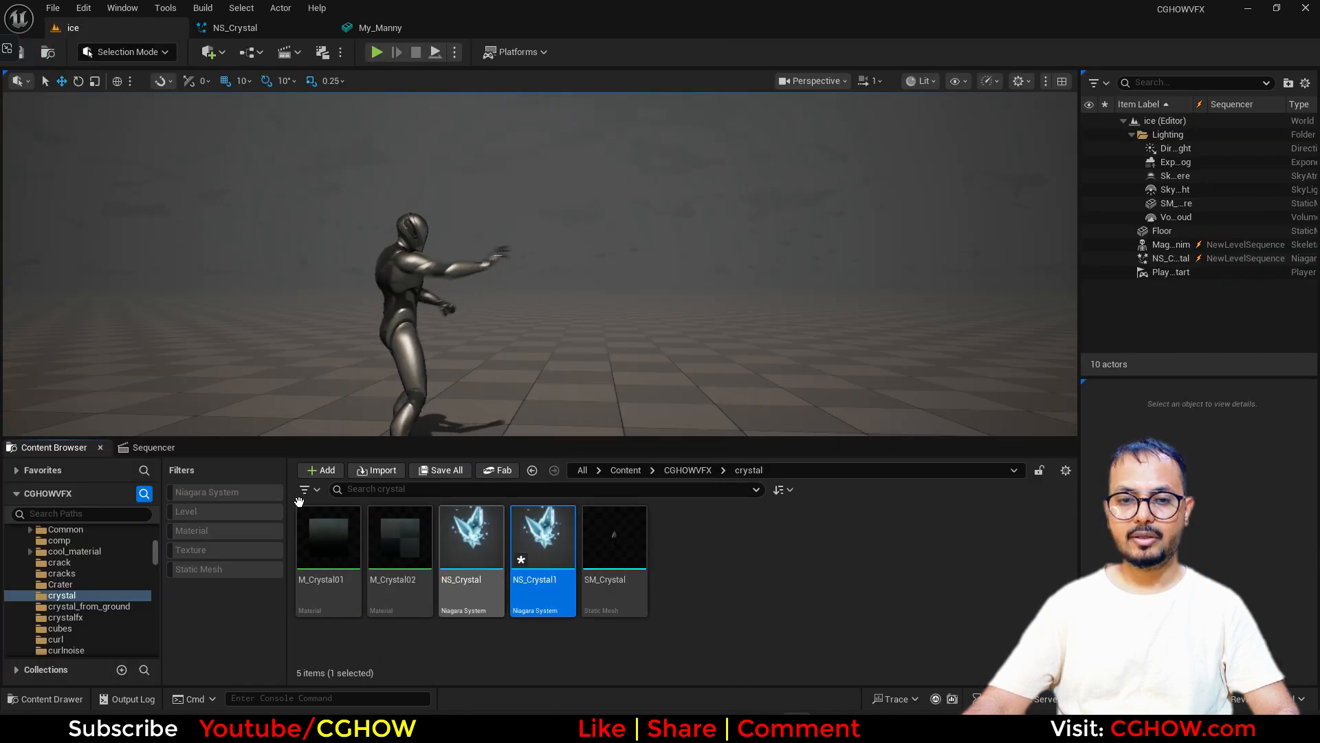
- Assign the duplicated Niagara system to the NS_Crystal actor in the sequence and close the original system's editor
left_click(153, 447)
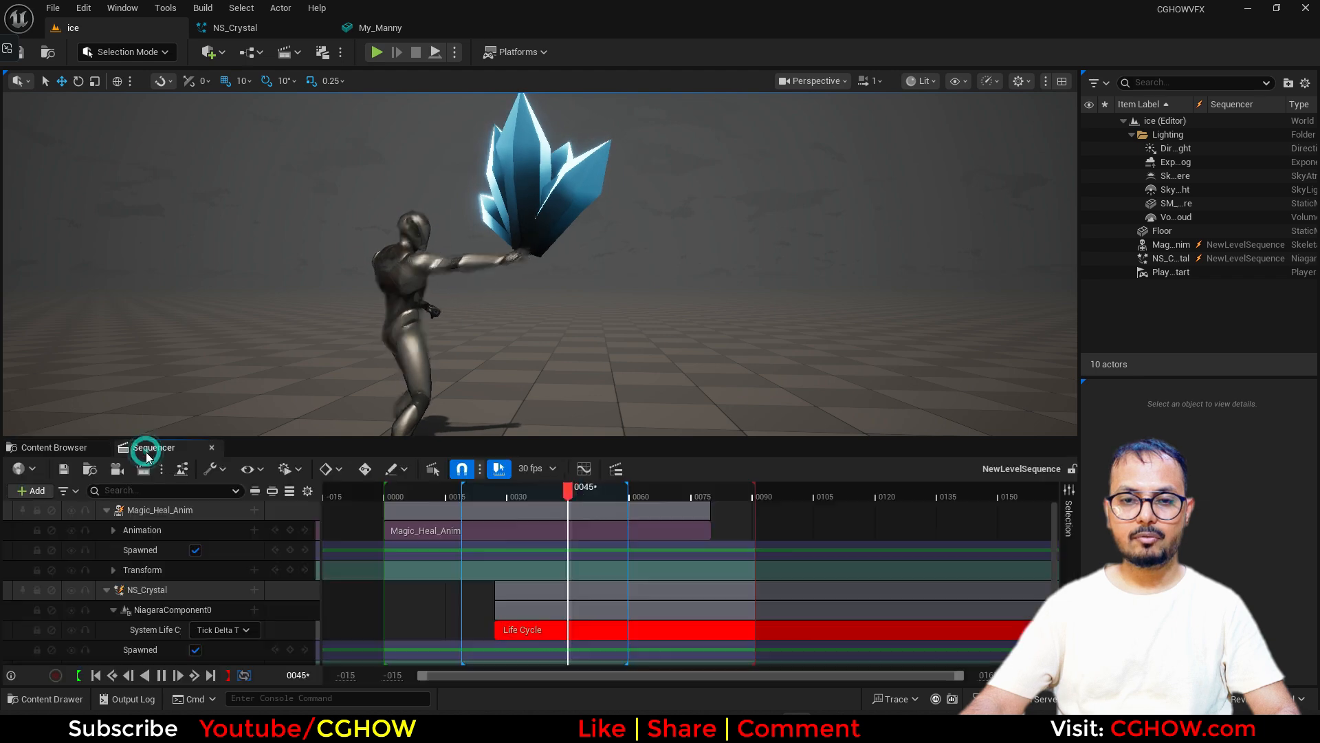
left_click(148, 589)
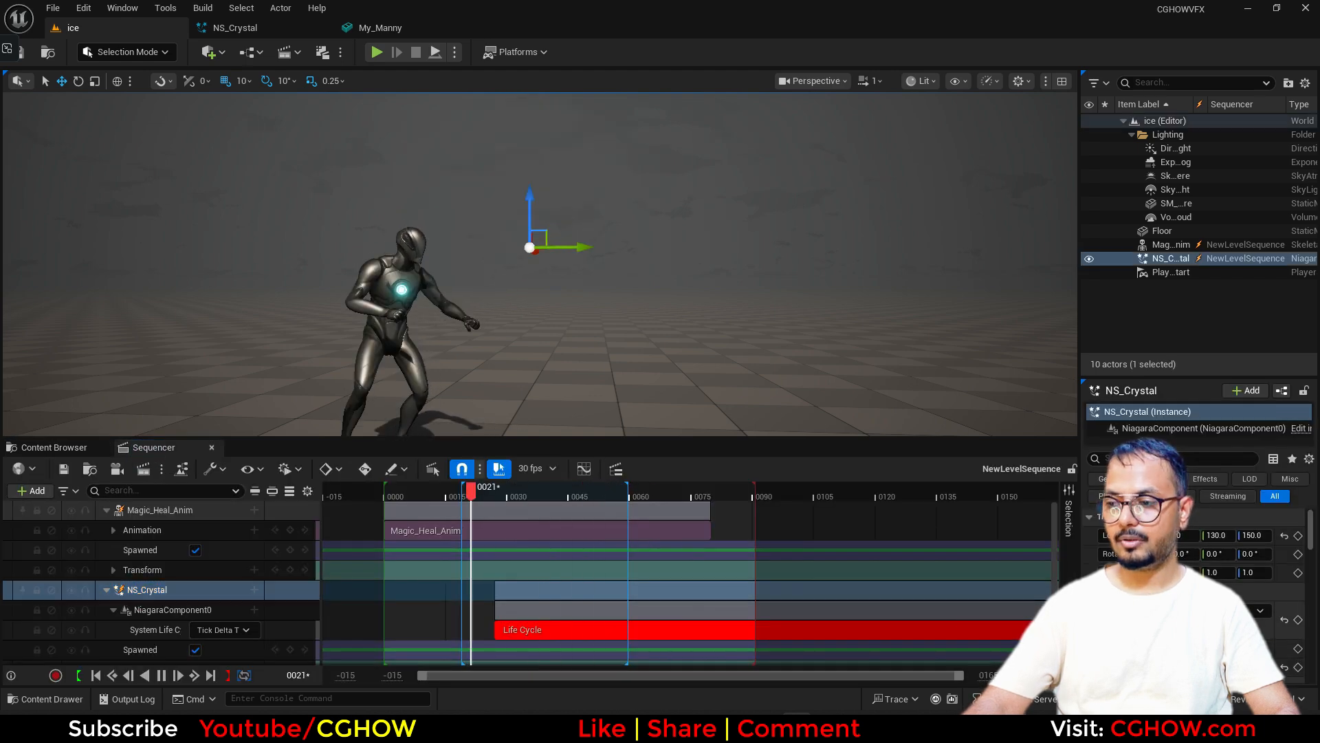
left_click(52, 447)
left_click(325, 28)
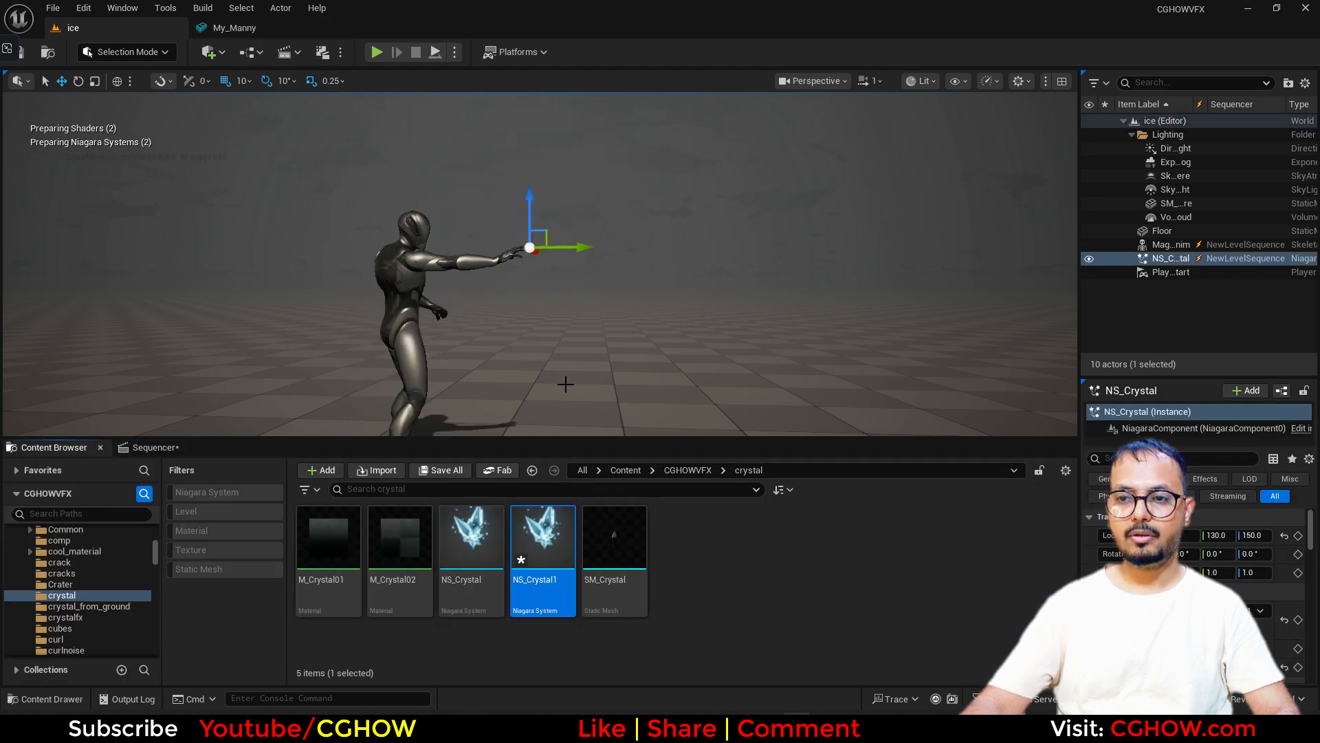
- Open the duplicated NS_Crystal1 system, save it, and bring its crystal emitter into view
double_click(547, 552)
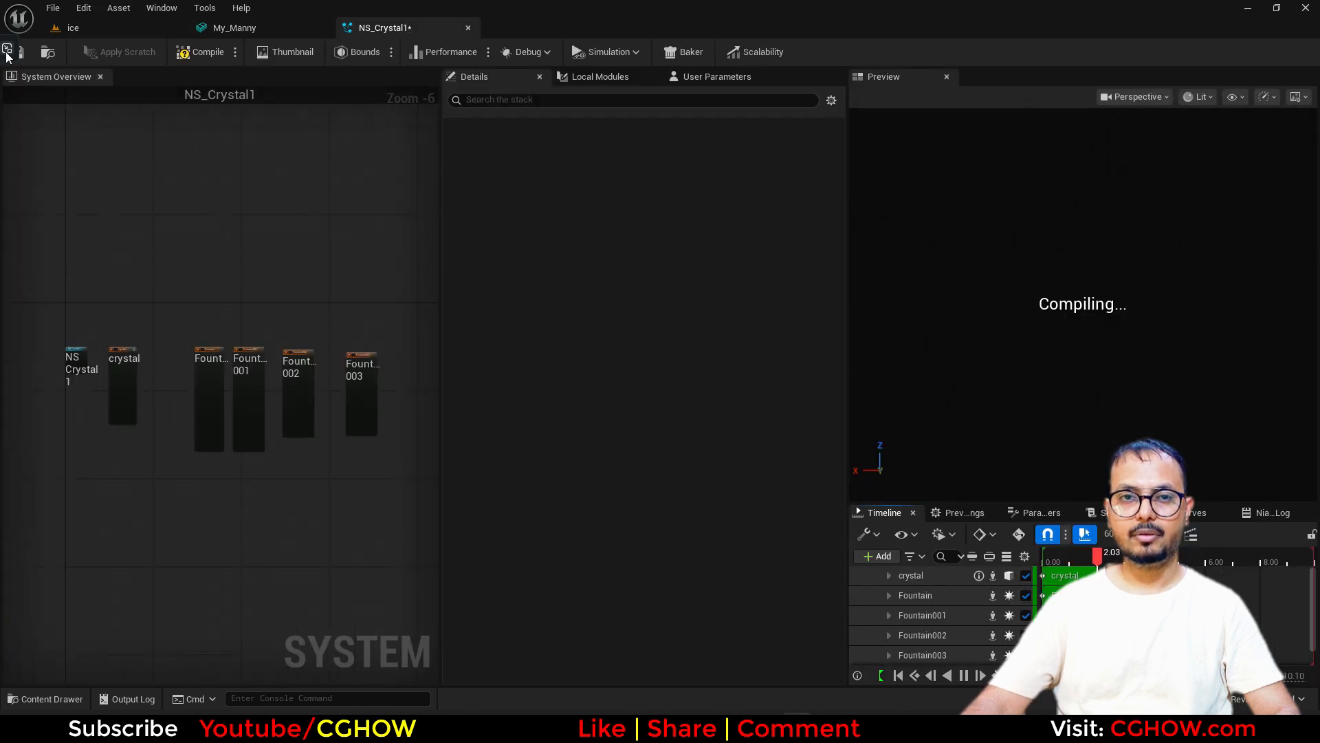
left_click(24, 54)
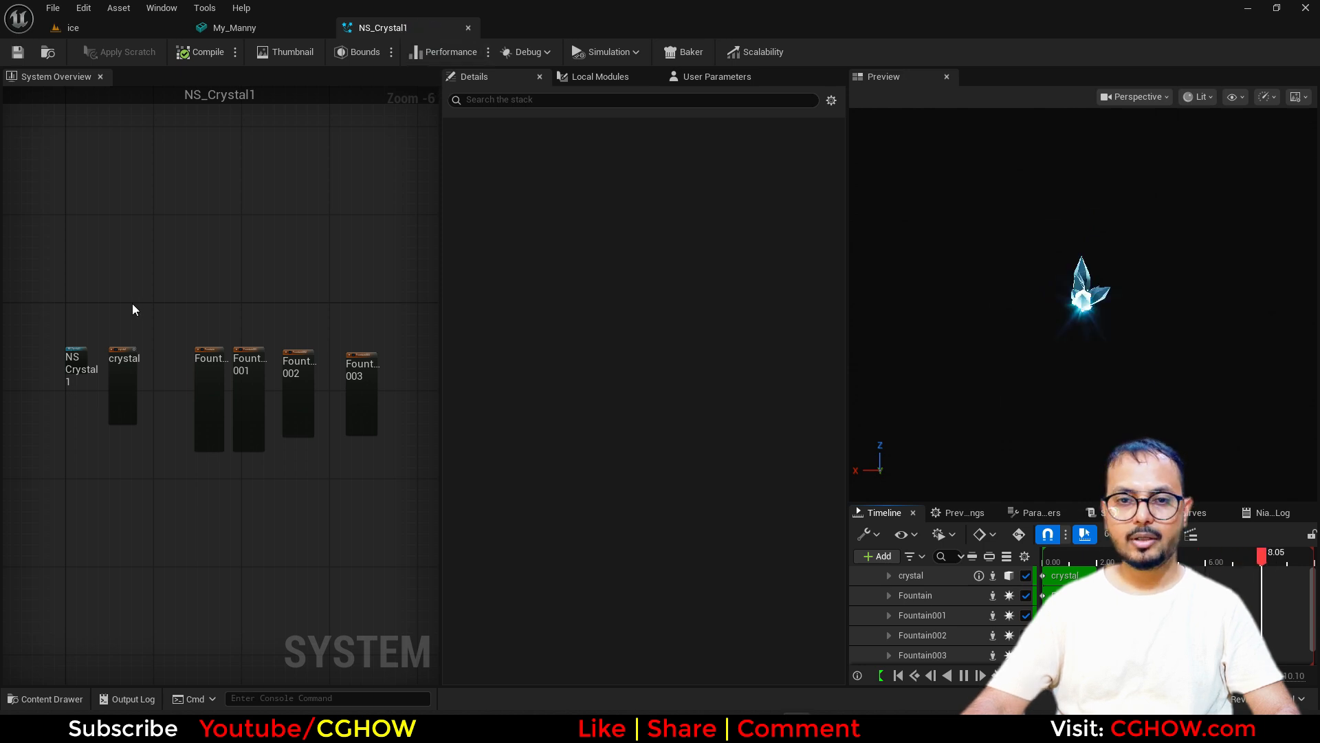
scroll(132, 309, "up", 4)
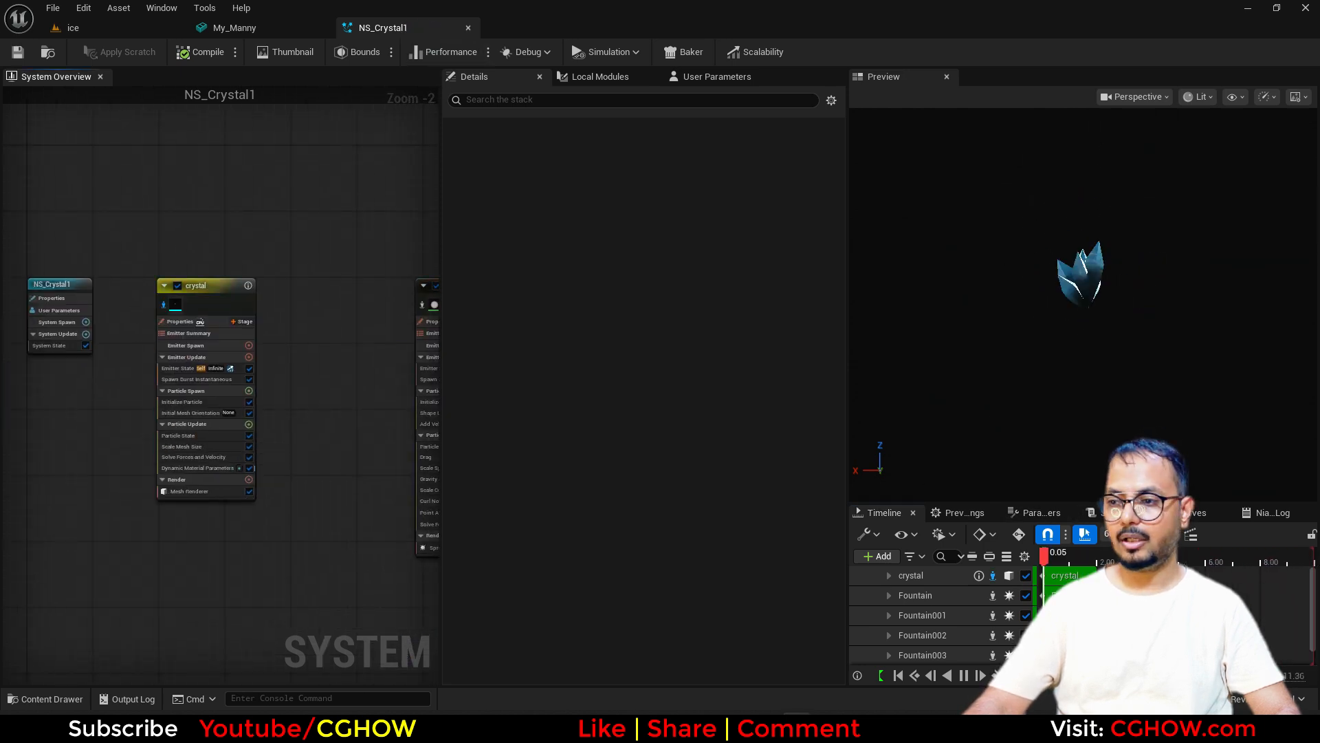
scroll(143, 393, "up", 2)
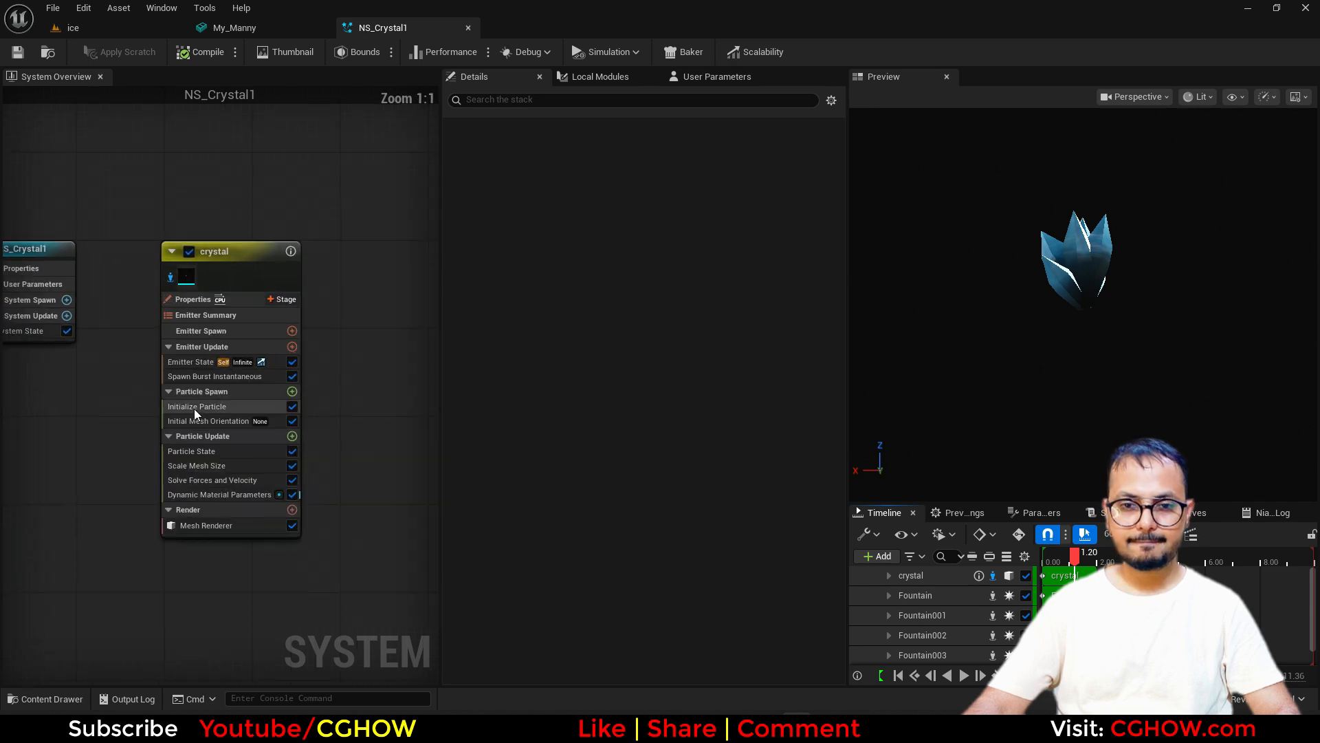
- Park the level sequence at frame 26 and sketch red lines radiating from the character's hand on a Snipping Tool capture
left_click(135, 28)
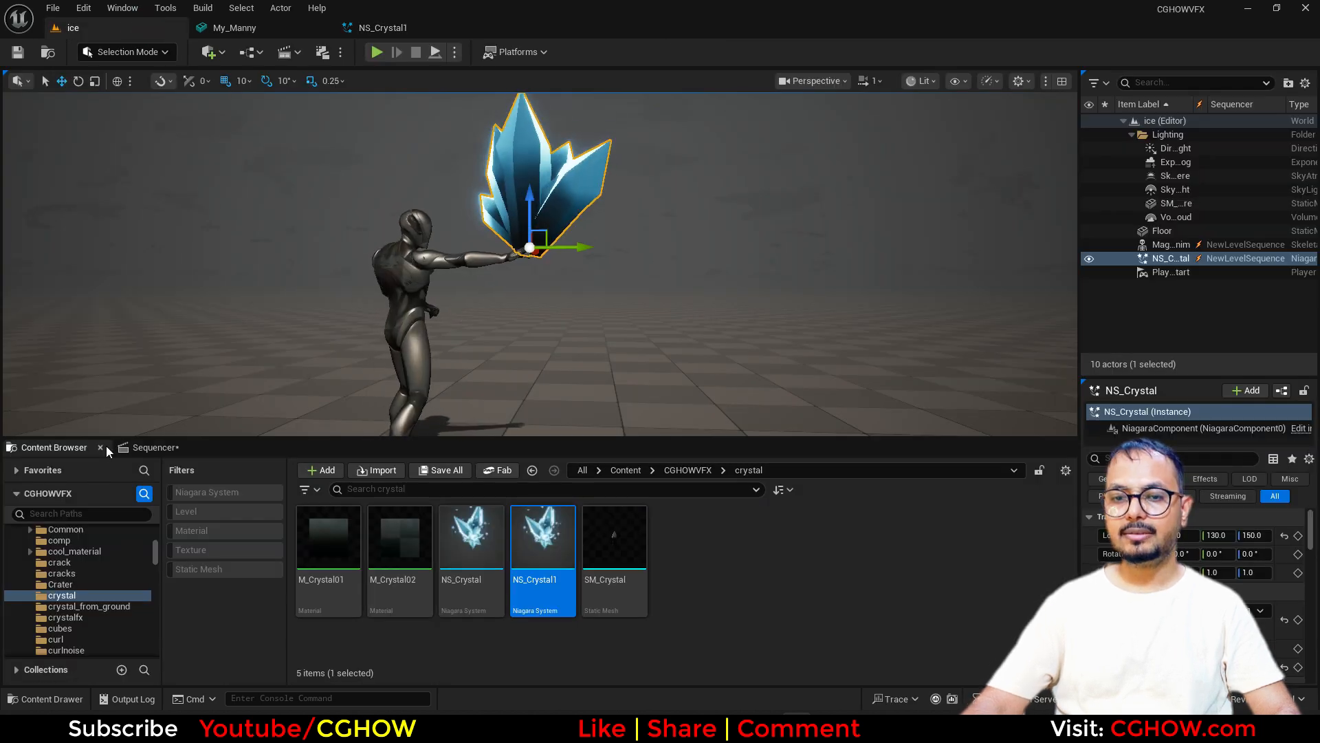
left_click(154, 446)
left_click_drag(596, 486, 492, 482)
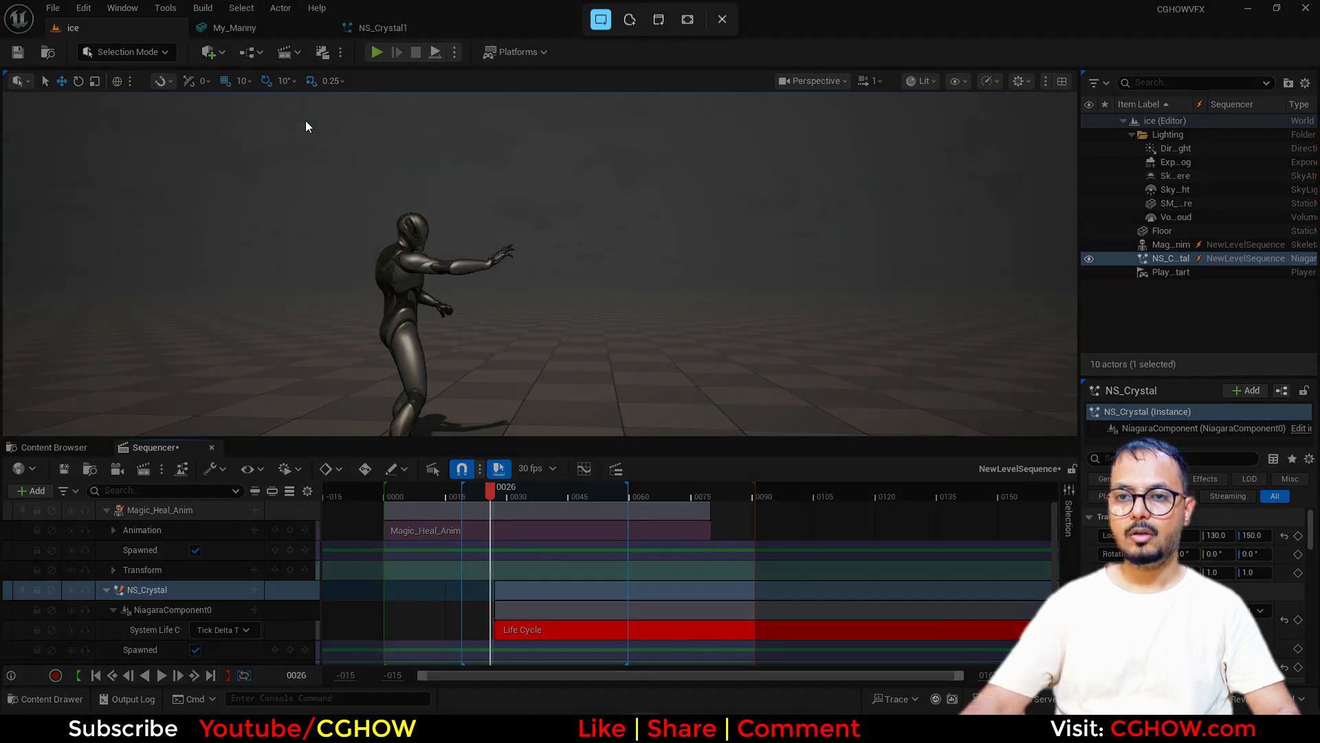
left_click_drag(305, 121, 803, 459)
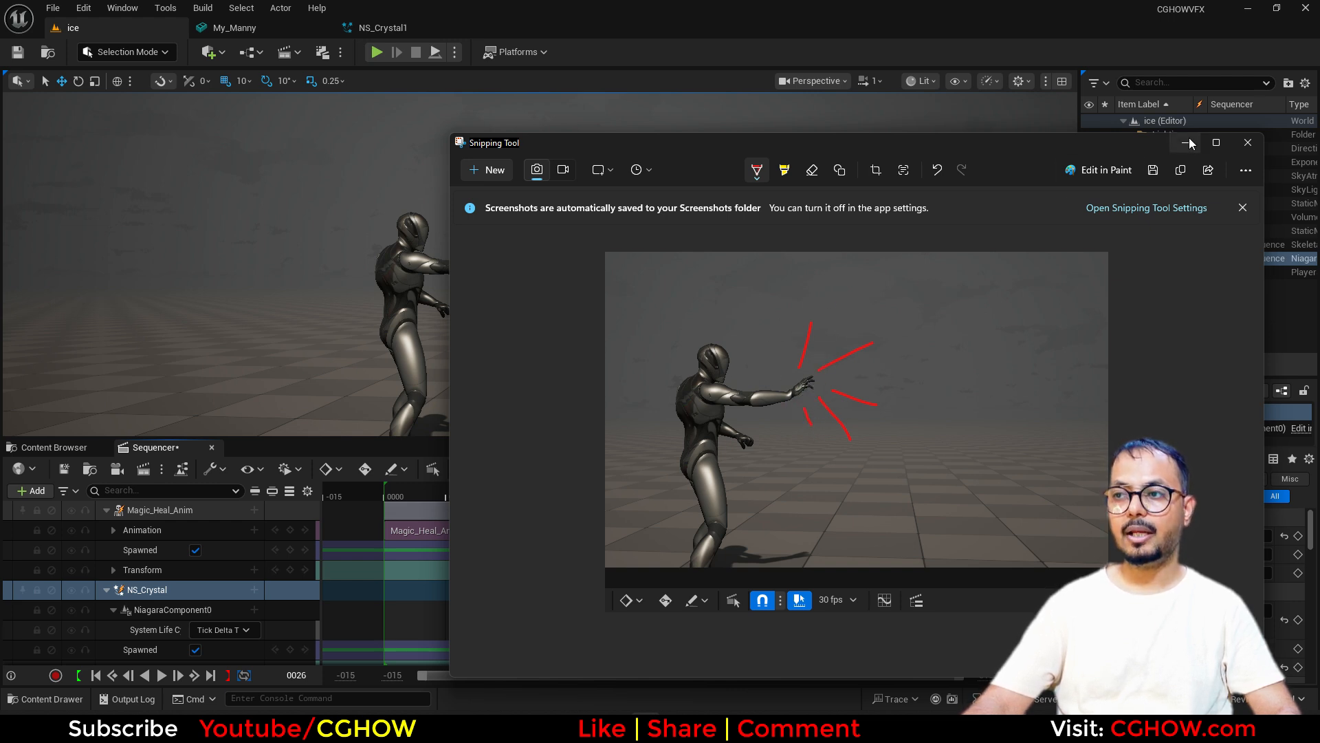
left_click(1248, 142)
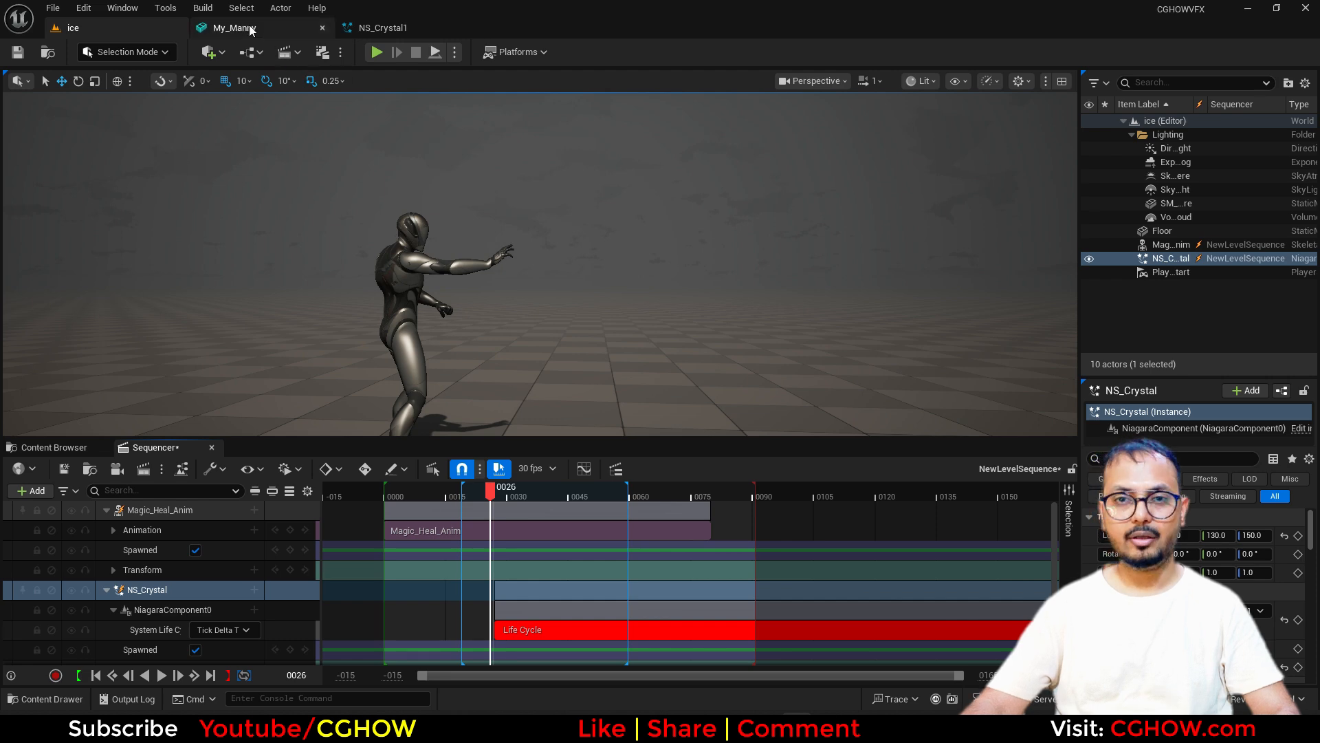
- Add a Shape Location module to the Particle Spawn stage of NS_Crystal1's crystal emitter with Torus as the shape primitive
left_click(377, 27)
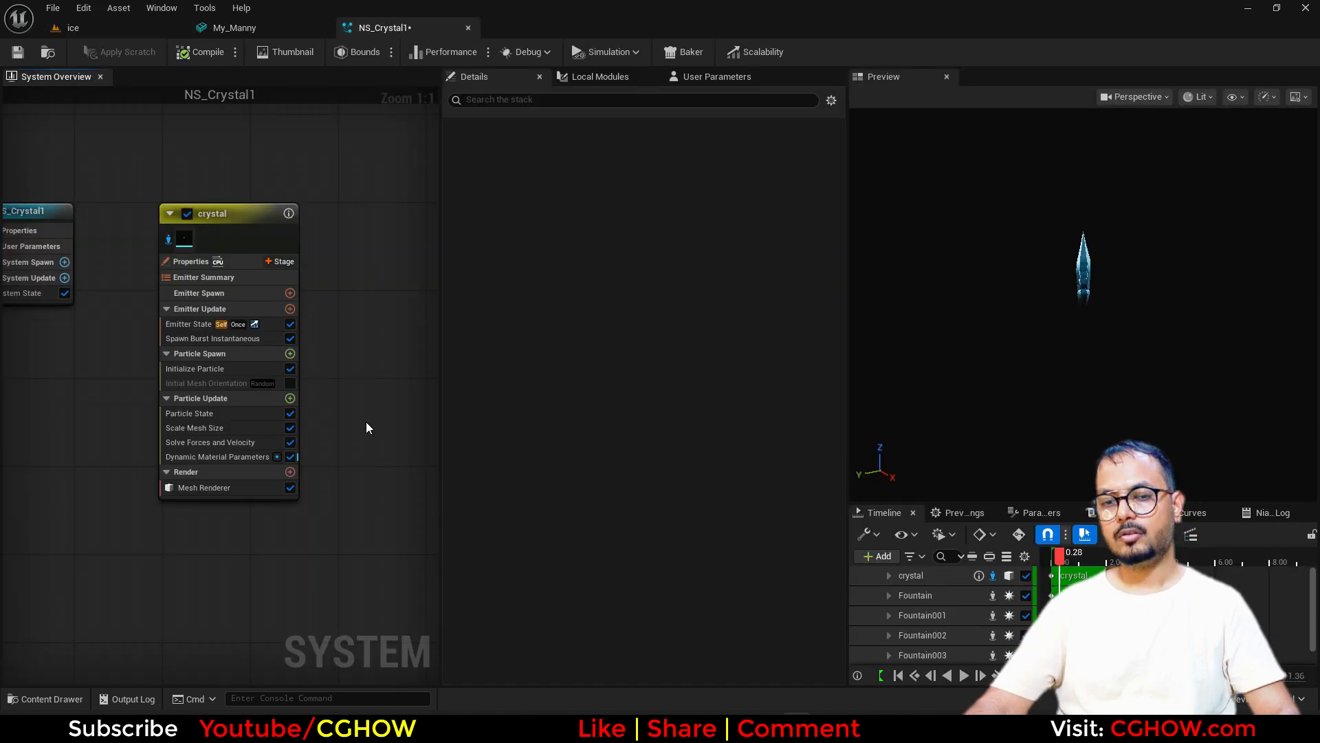
left_click(289, 355)
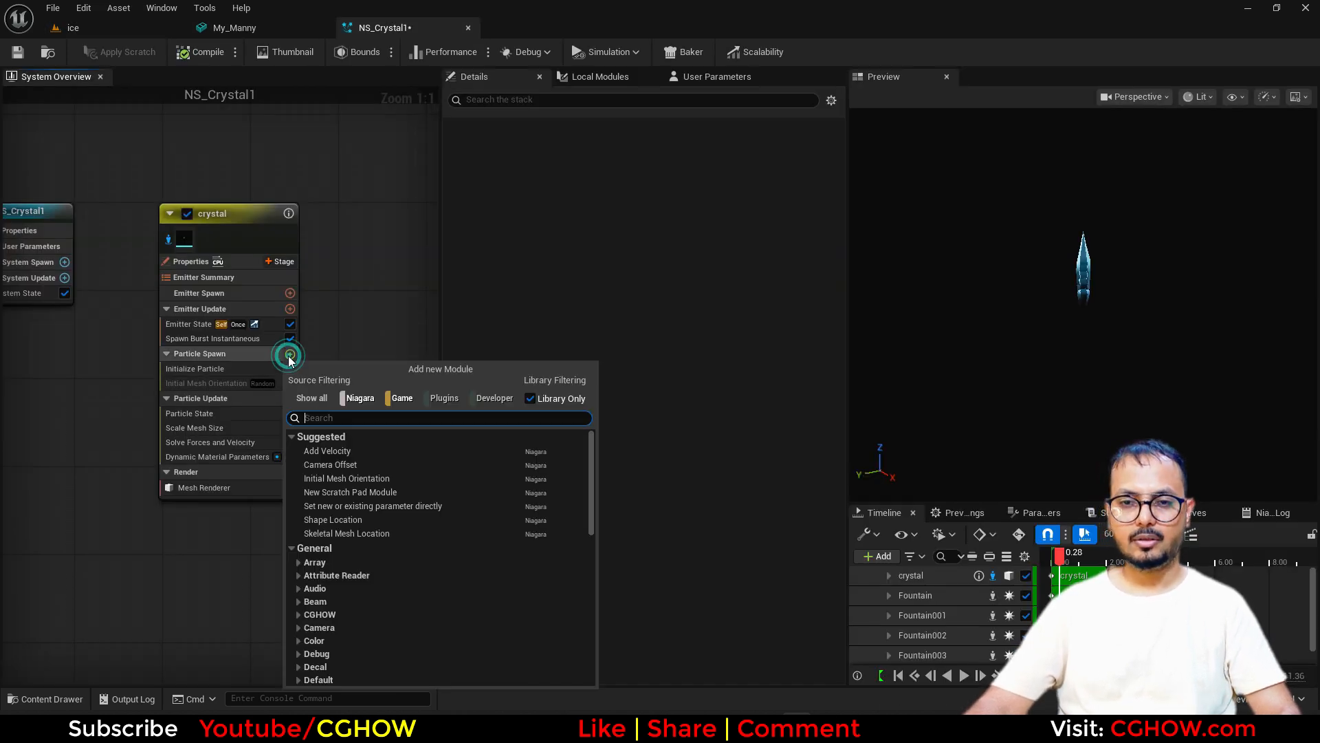
left_click(344, 520)
left_click(620, 212)
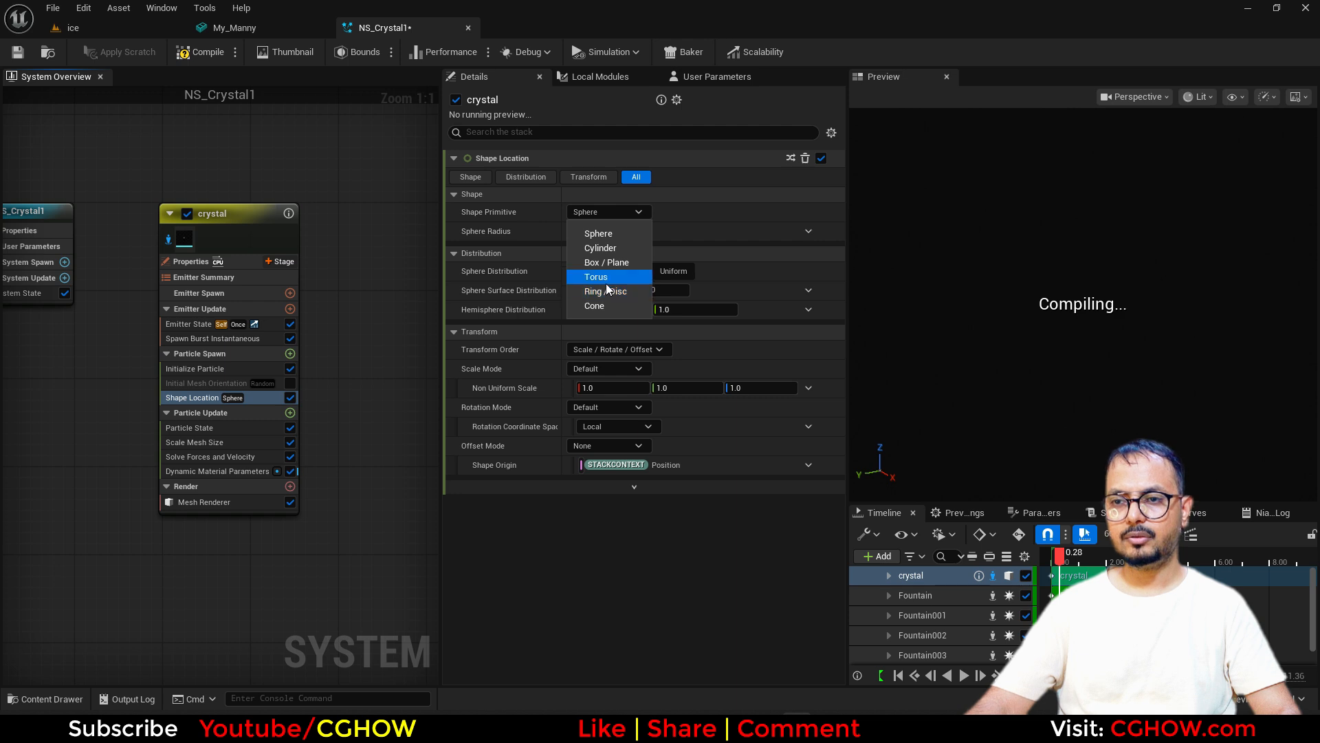
left_click(597, 277)
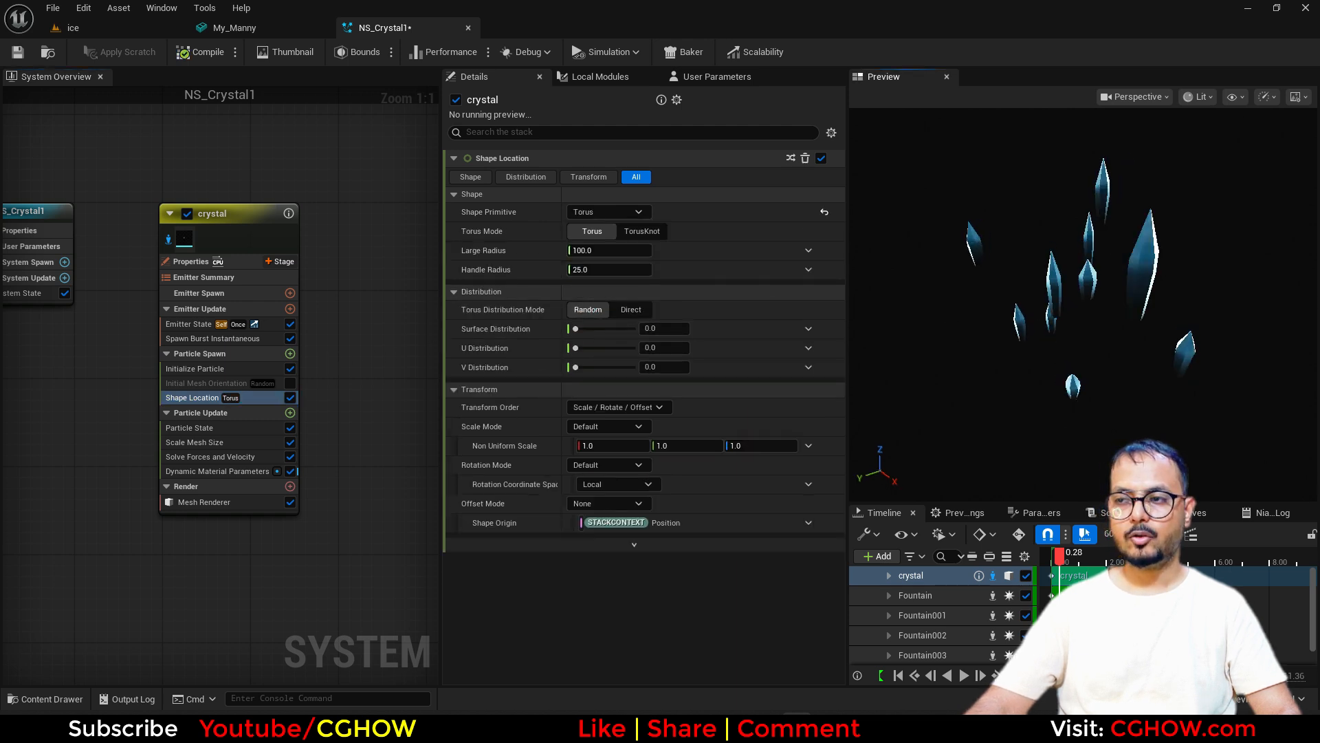
- Set the torus distribution mode to Direct and drive U Position with Return Normalized Exec Index
left_click(630, 310)
left_click(630, 309)
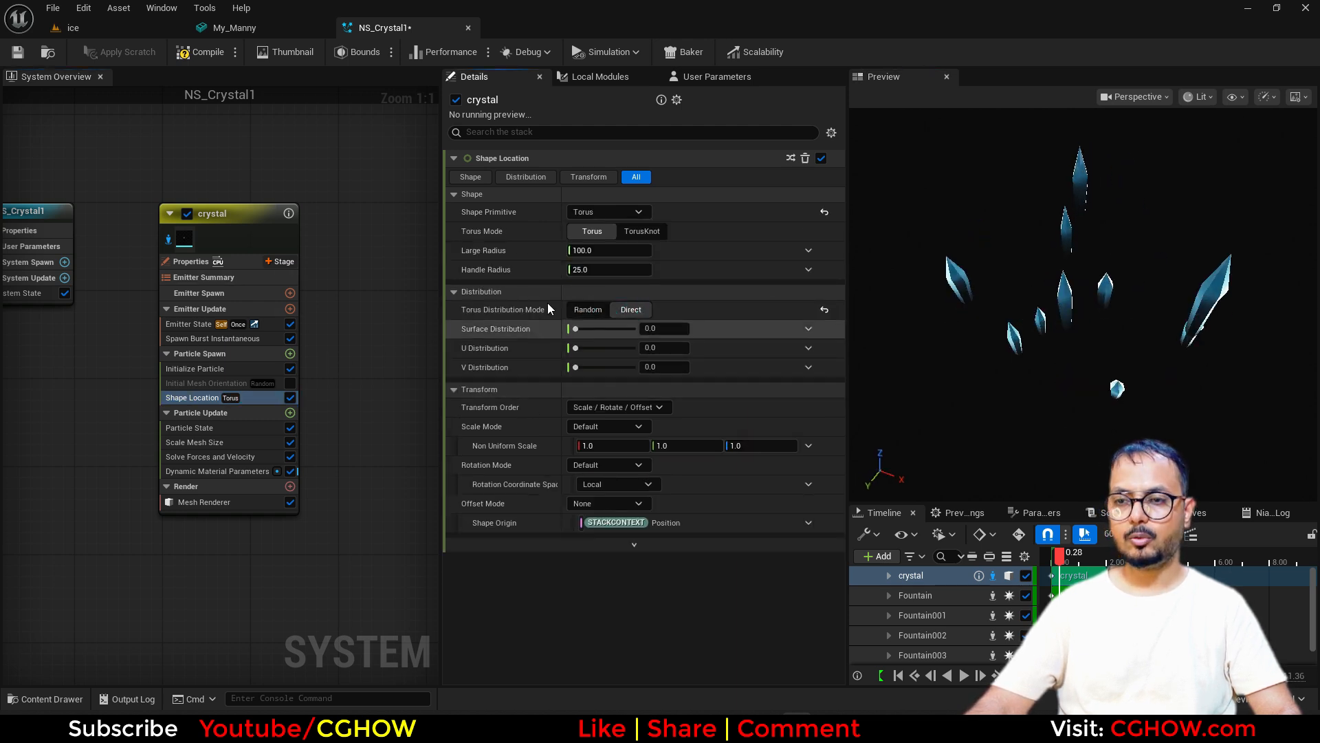
left_click(799, 346)
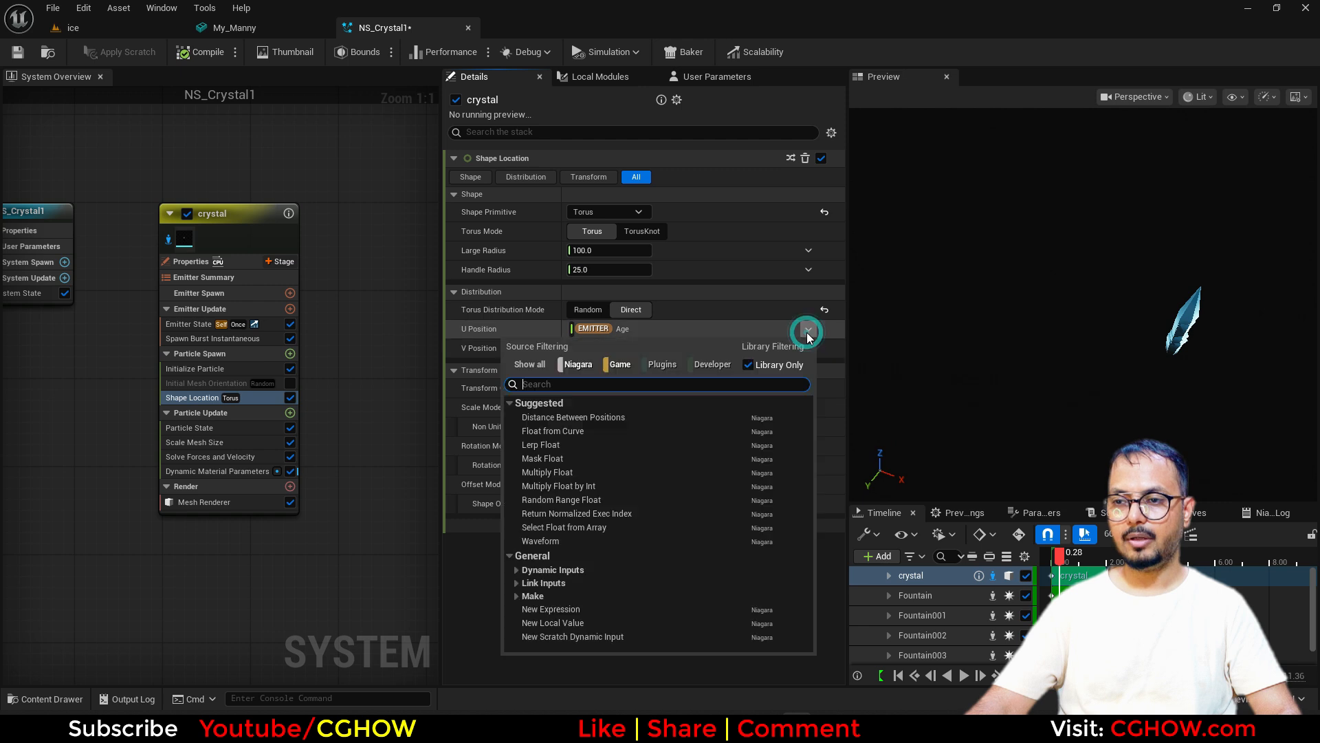
type("exe")
left_click(572, 424)
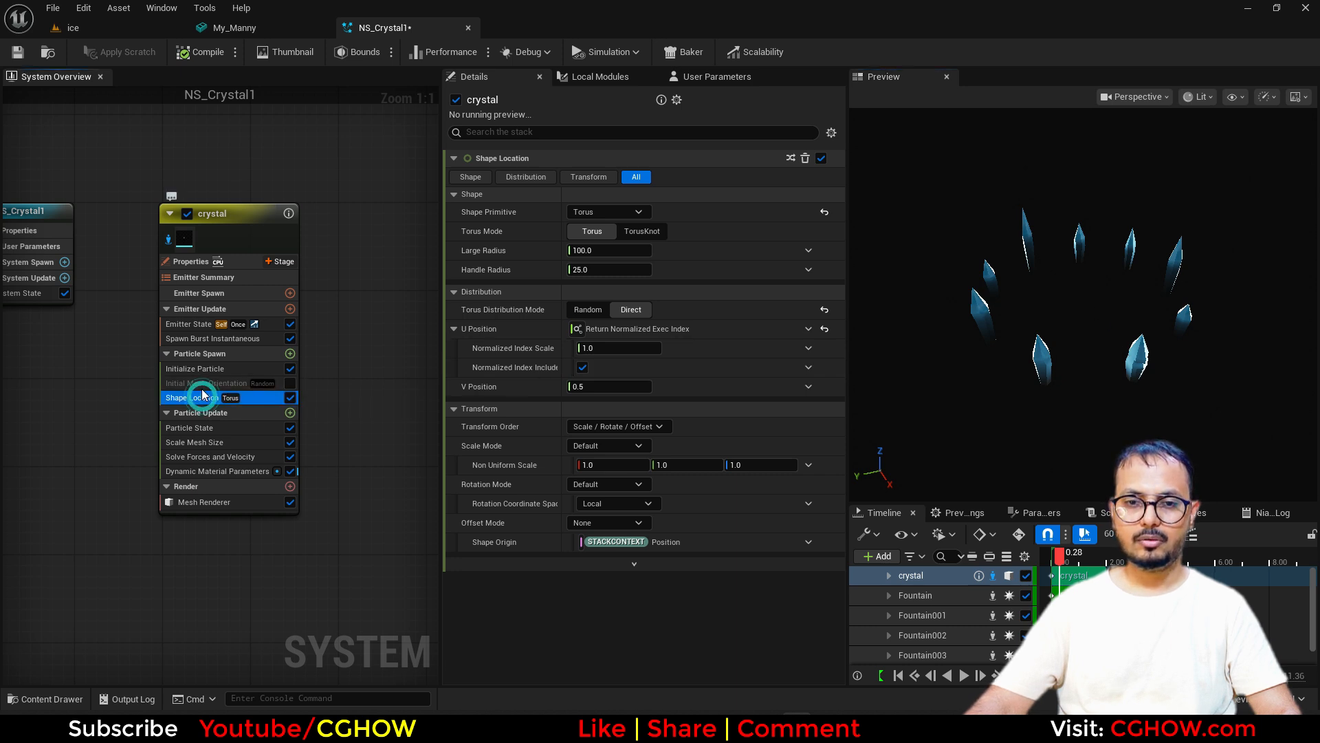
- Move Shape Location above Initial Mesh Orientation, enable the orientation module, and set its mode to Orient to Vector
left_click_drag(204, 398, 202, 384)
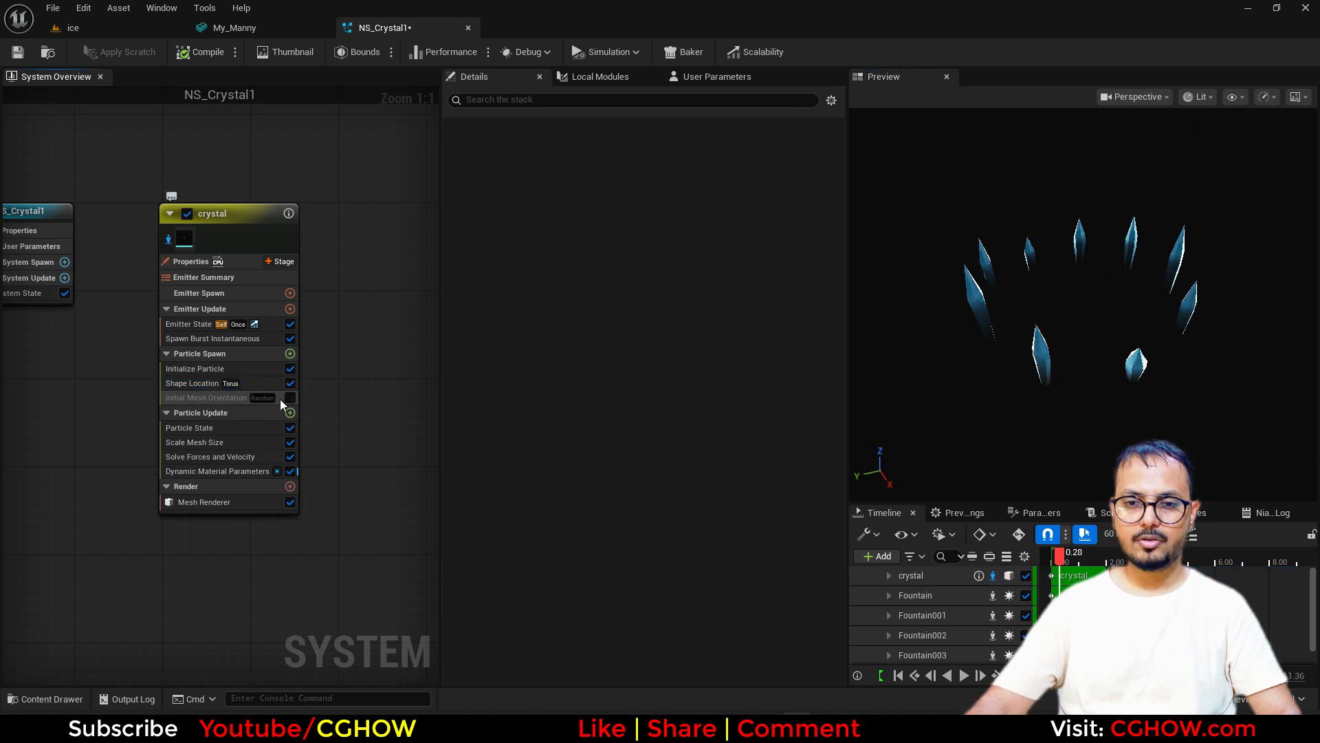
left_click(290, 397)
left_click(637, 192)
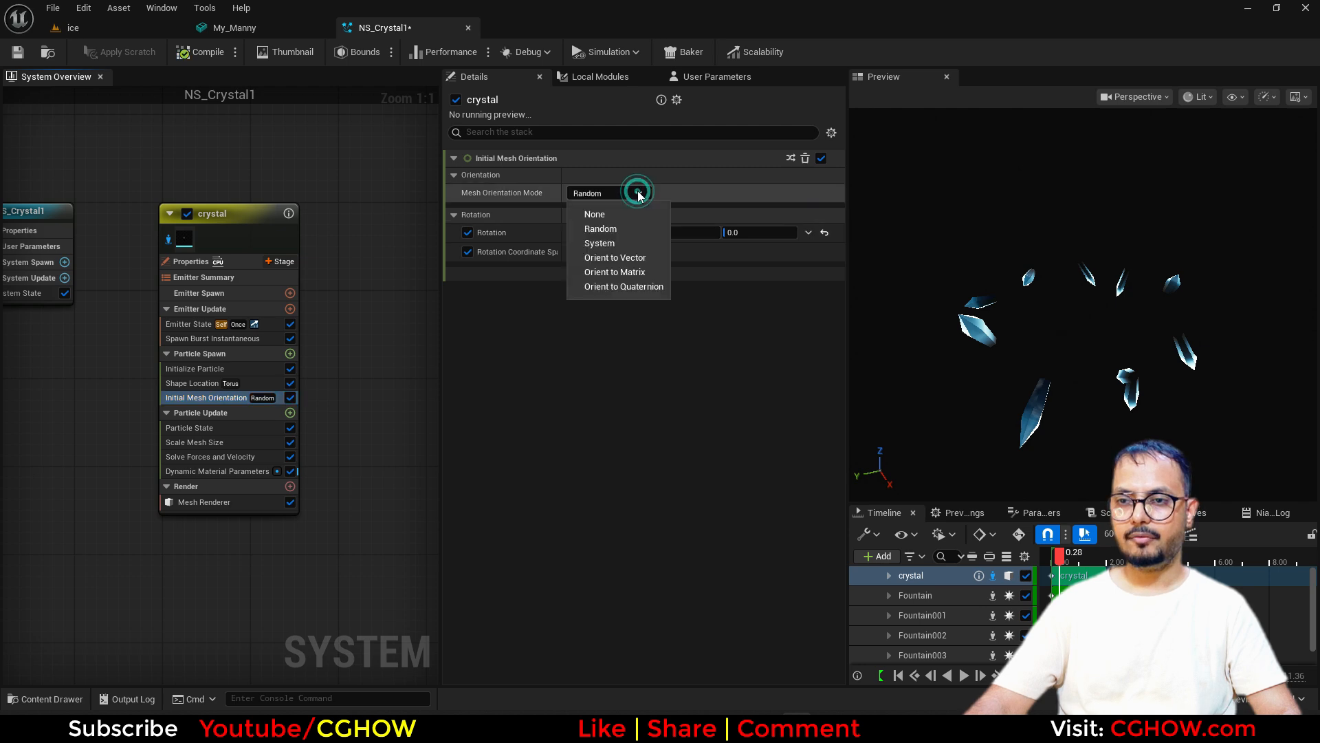
left_click(615, 257)
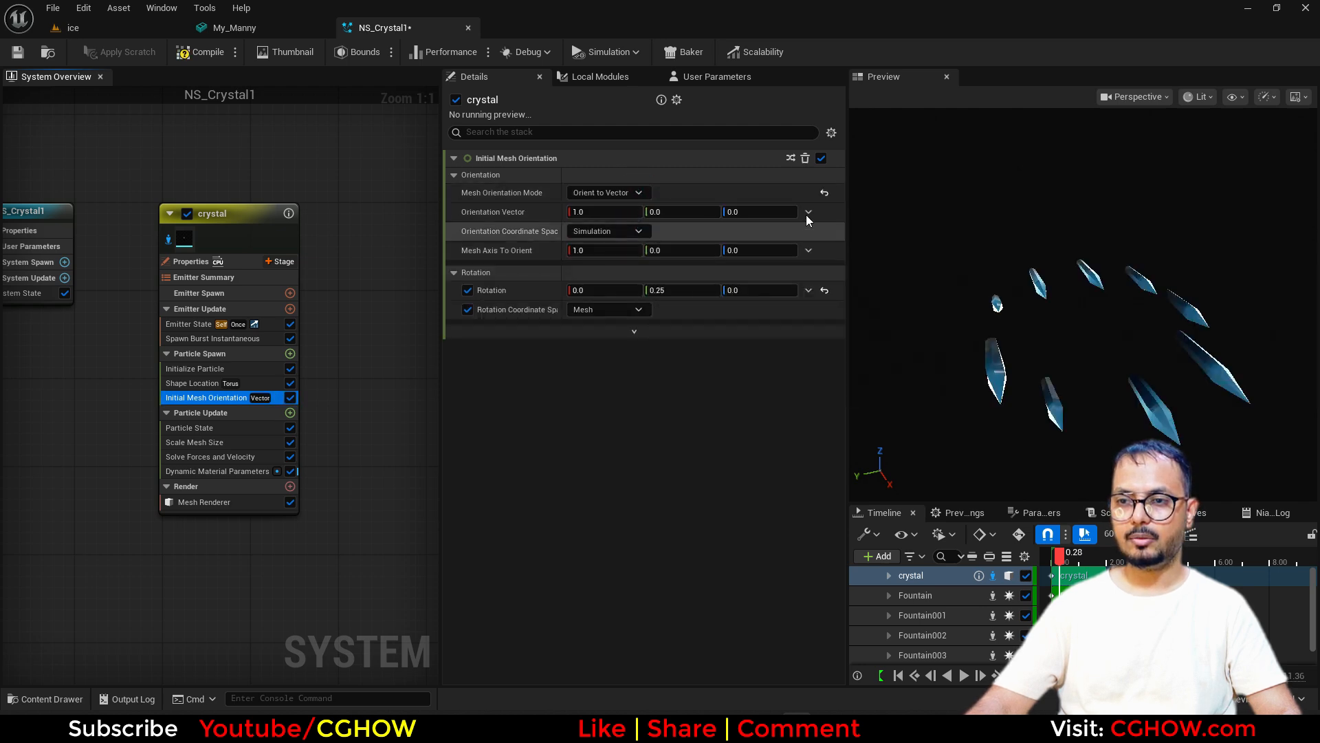
- Link the Orientation Vector to the Particles Shape Location ShapeVector parameter
left_click(808, 213)
type("sha")
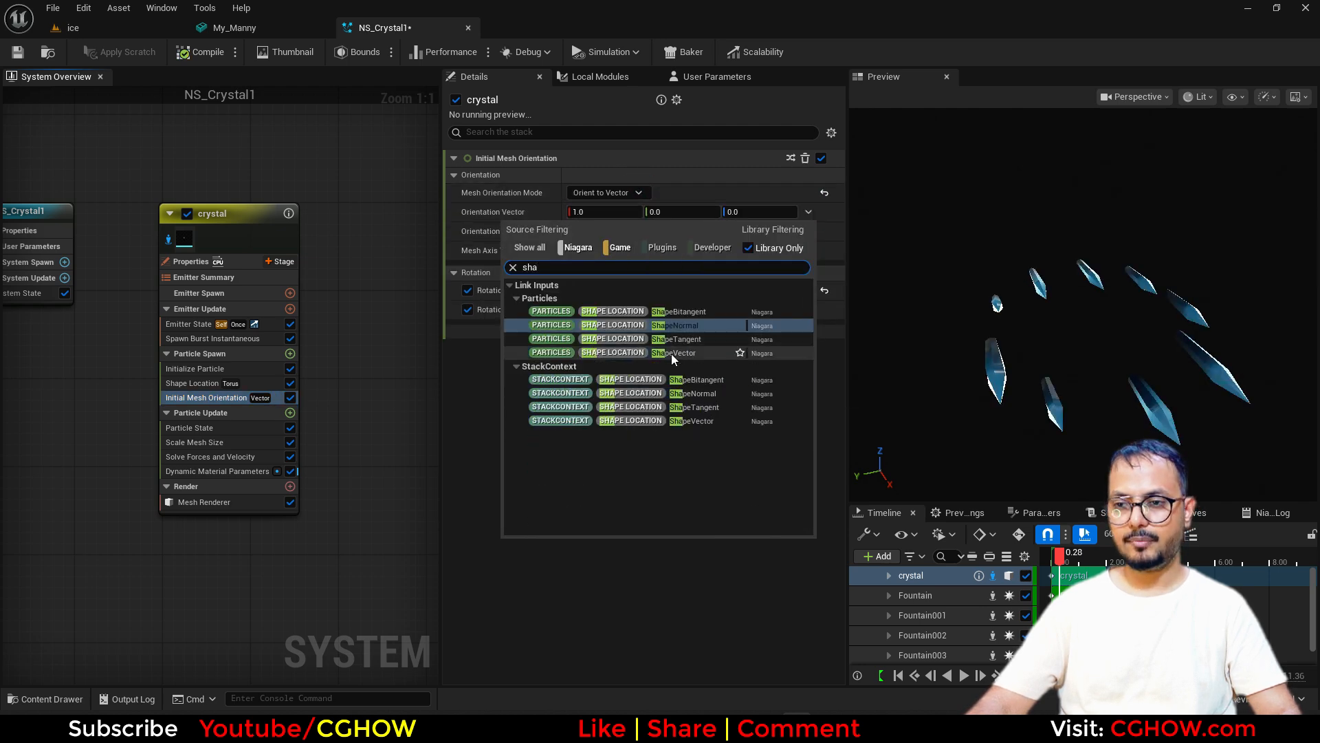
left_click(674, 352)
left_click_drag(1131, 335, 1100, 368)
- Set the Spawn Count of the crystal emitter's Spawn Burst Instantaneous module to 27
left_click(201, 339)
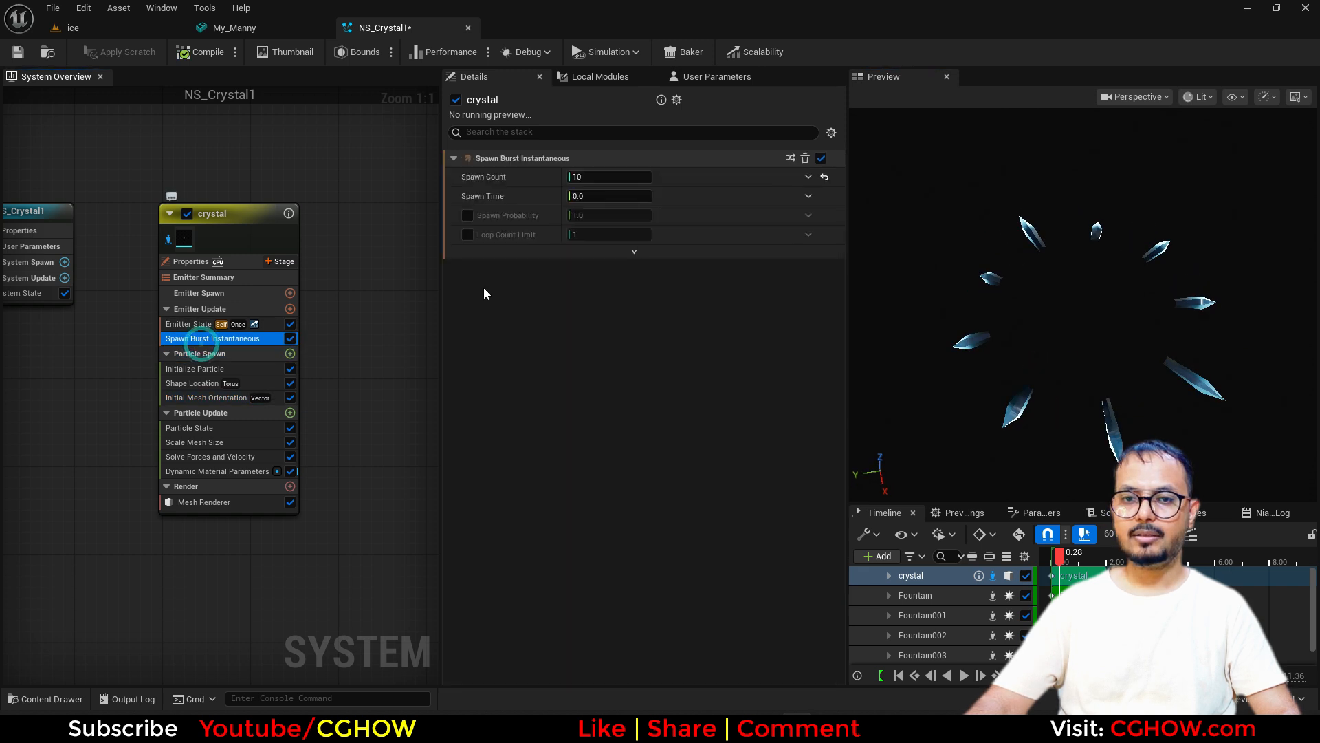
left_click_drag(607, 176, 667, 176)
left_click_drag(962, 318, 971, 265)
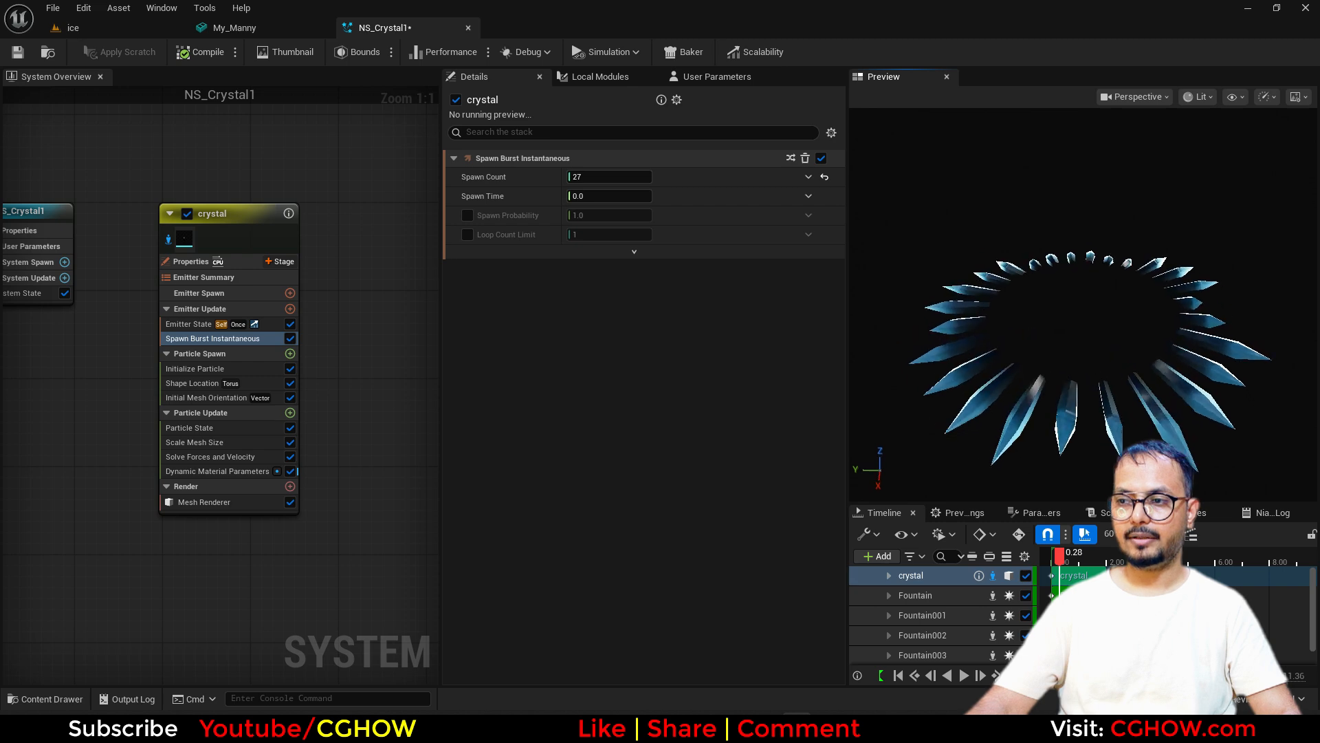
- Scrub the level sequence to frame 29 to examine the crystal ring around the character's hand
left_click(128, 26)
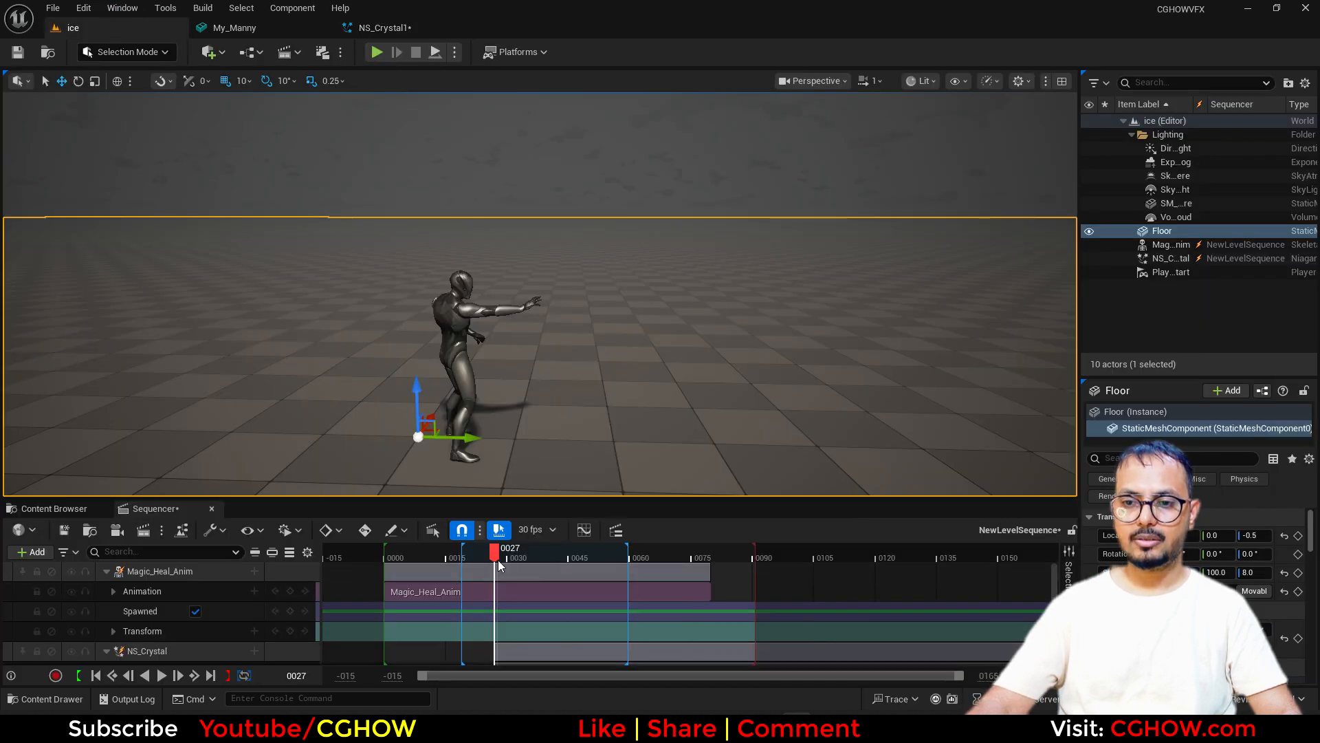
mouse_move(497, 560)
left_mouse_down()
mouse_move(488, 554)
mouse_move(504, 555)
left_mouse_up()
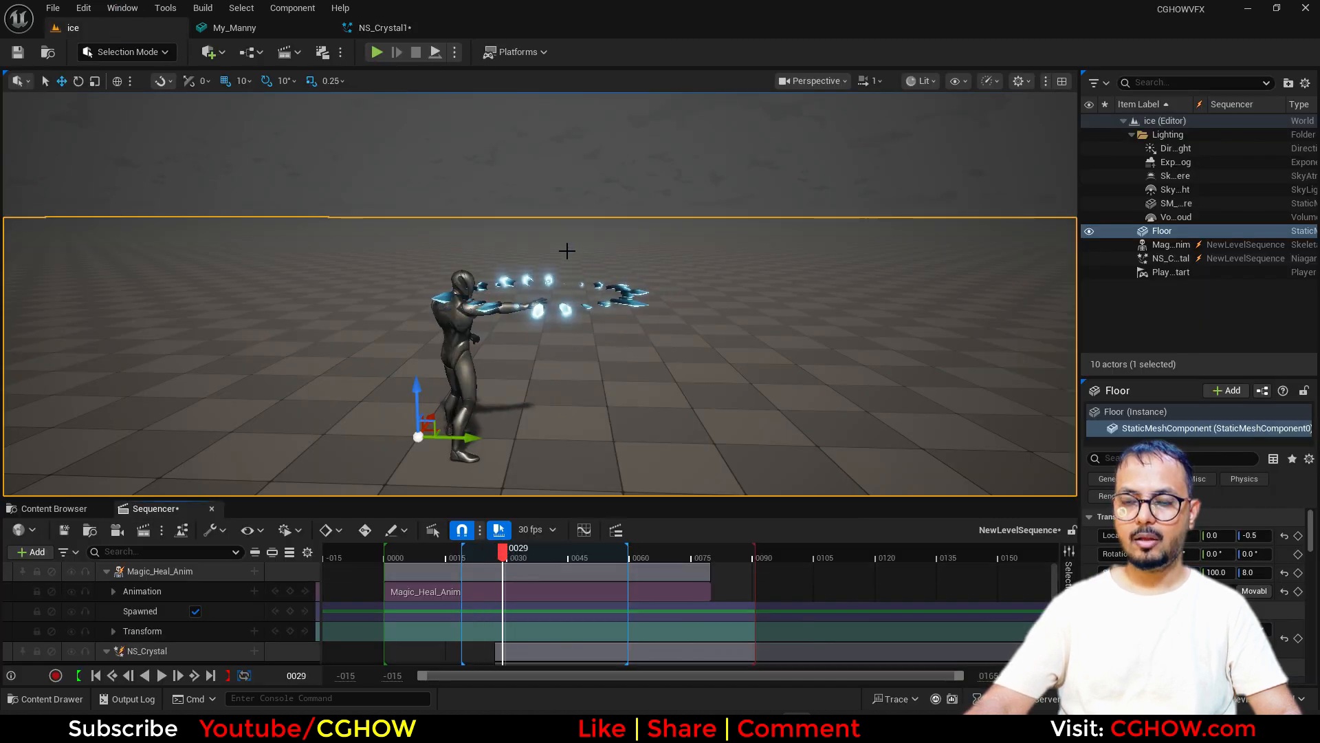
left_click(427, 29)
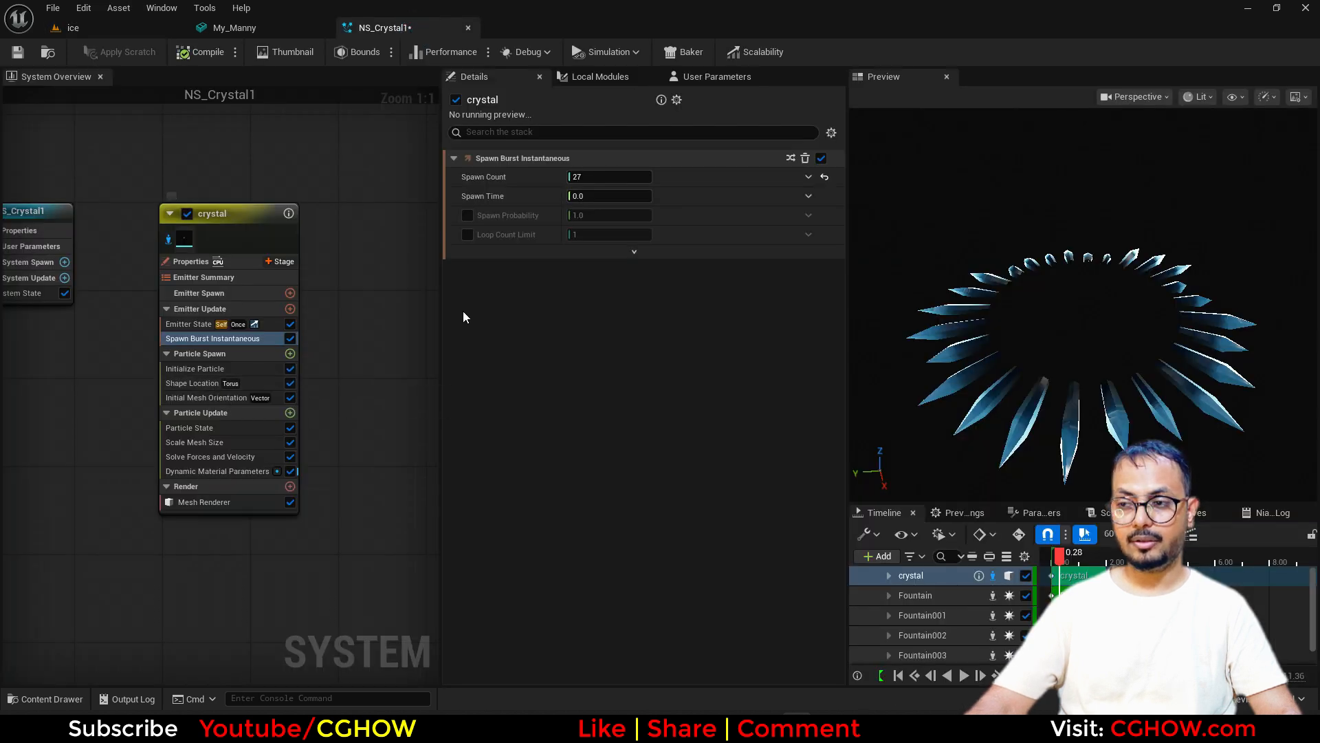
- Set the Y rotation of the NS_Crystal actor in the level to 90° and preview the ring at frame 29
left_click(110, 27)
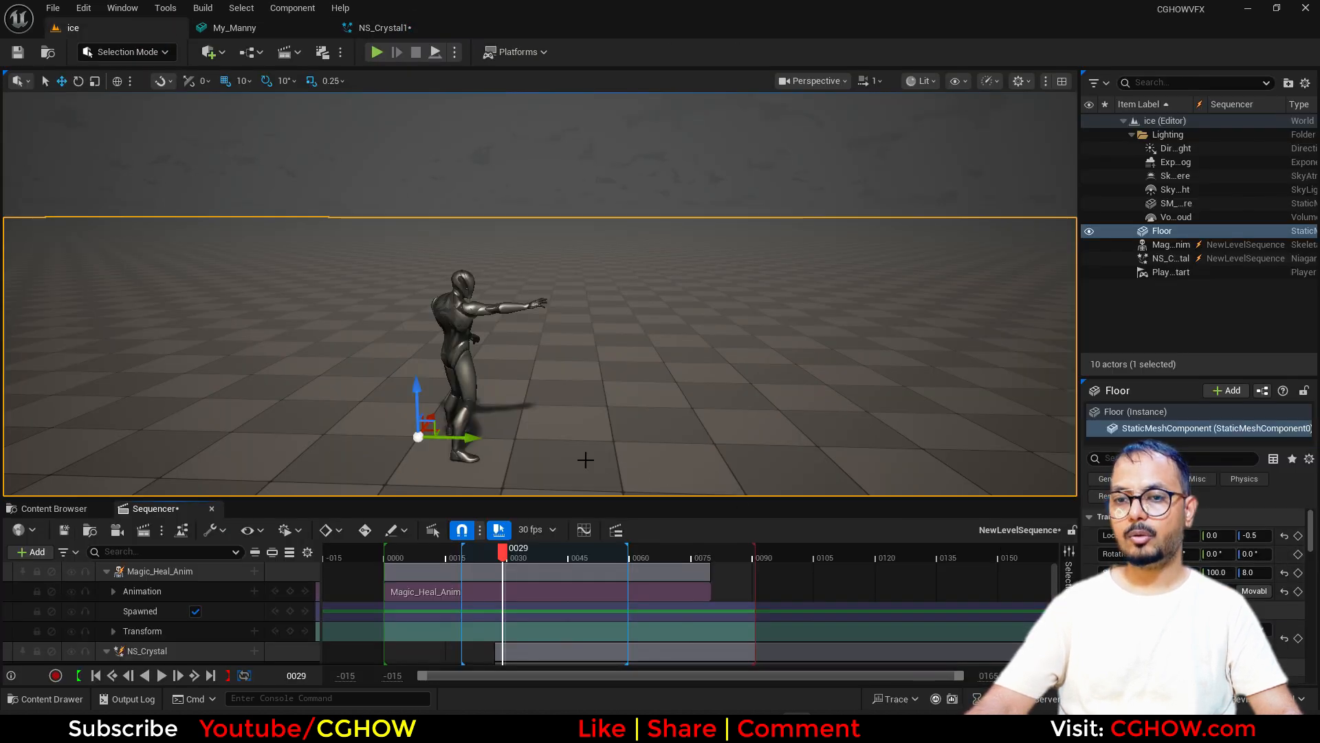
left_click(1184, 258)
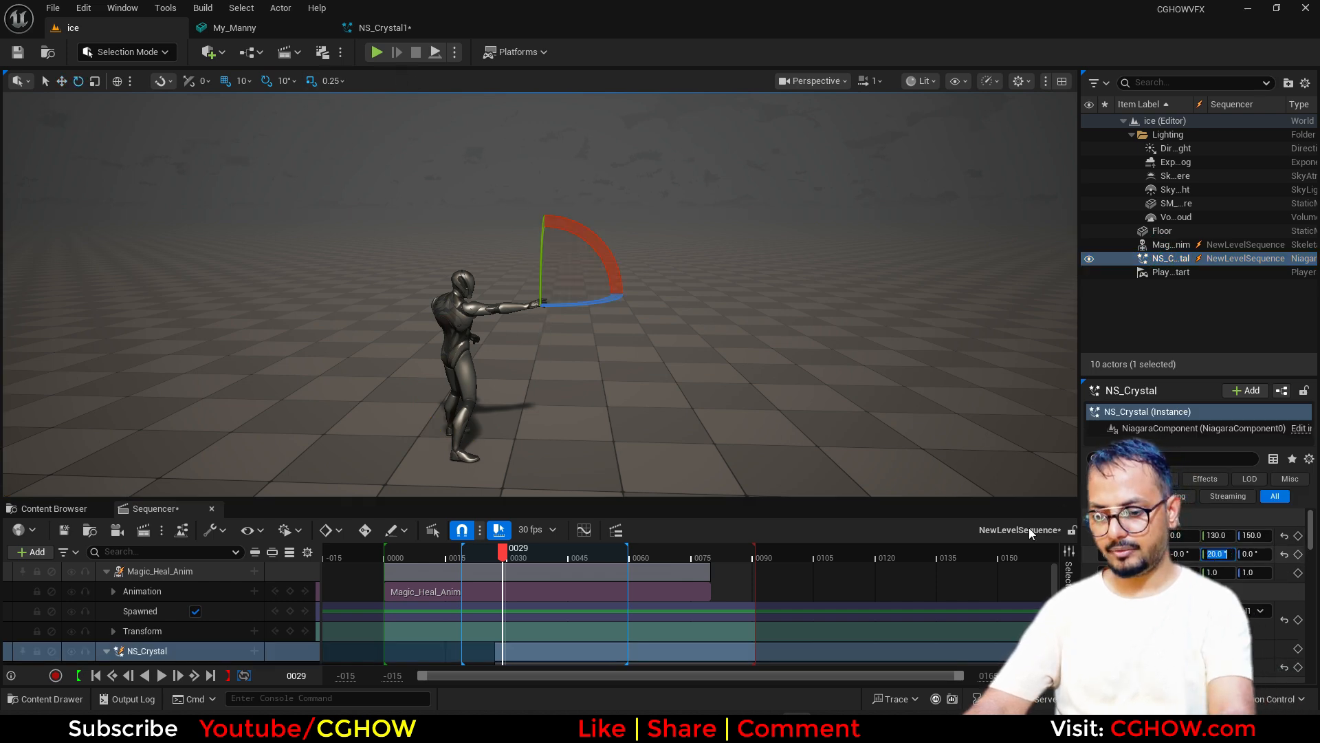
type("90")
key("Return")
left_click_drag(505, 555, 503, 554)
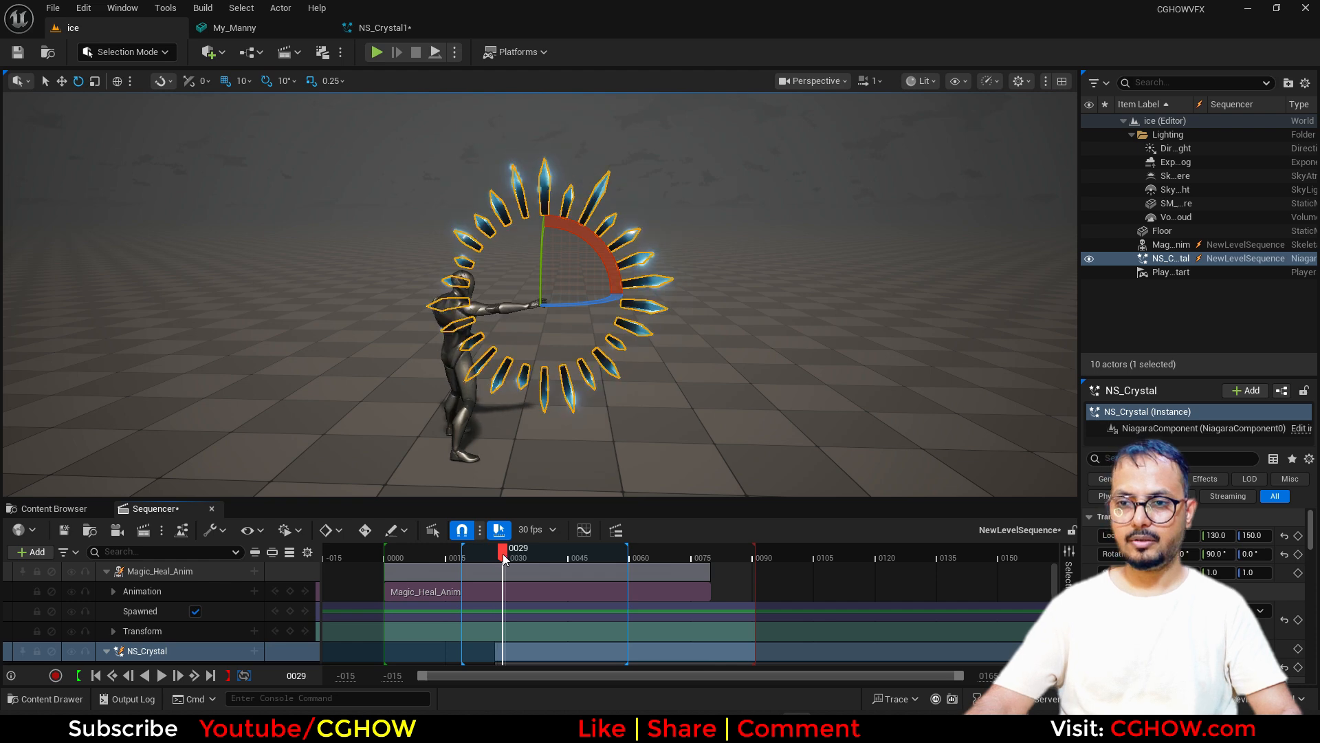
- Set the torus Large Radius to about 7.43 and Handle Radius to 0, and lower the NS_Crystal actor to Z 140
left_click(384, 27)
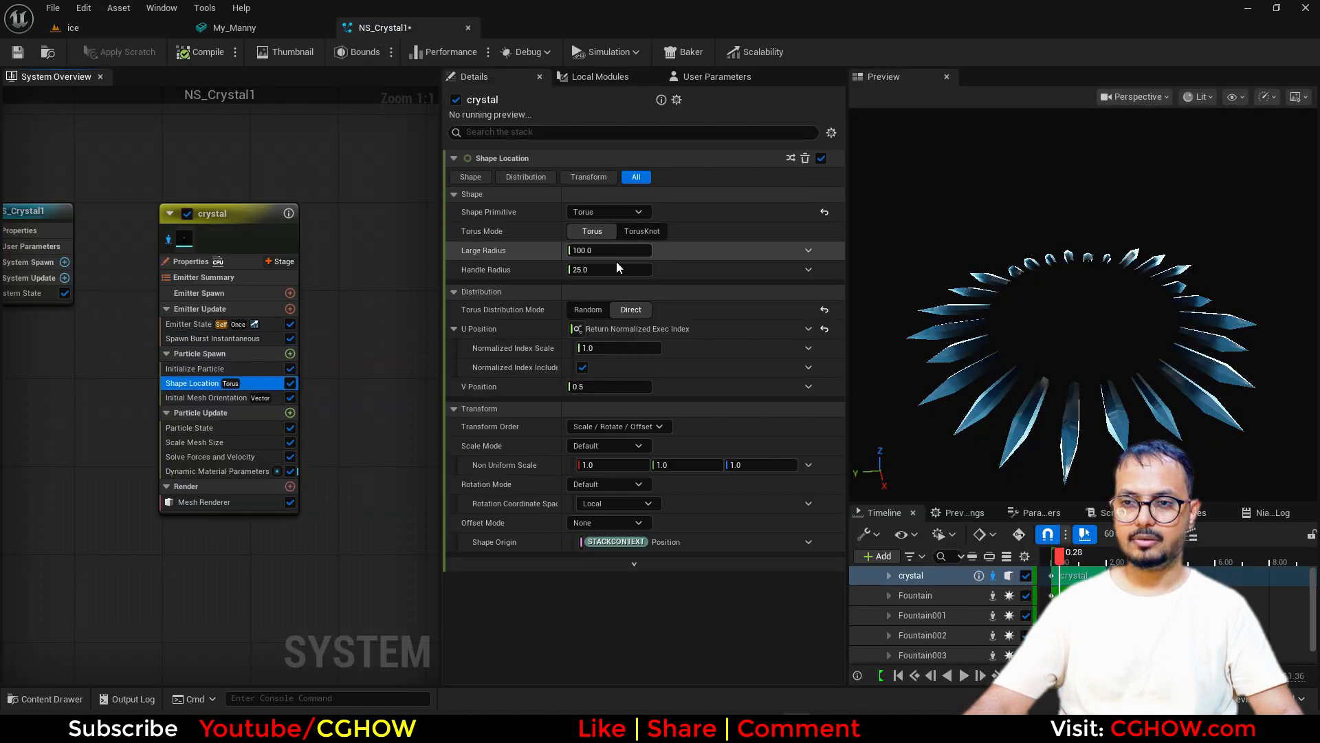
left_click_drag(614, 251, 576, 250)
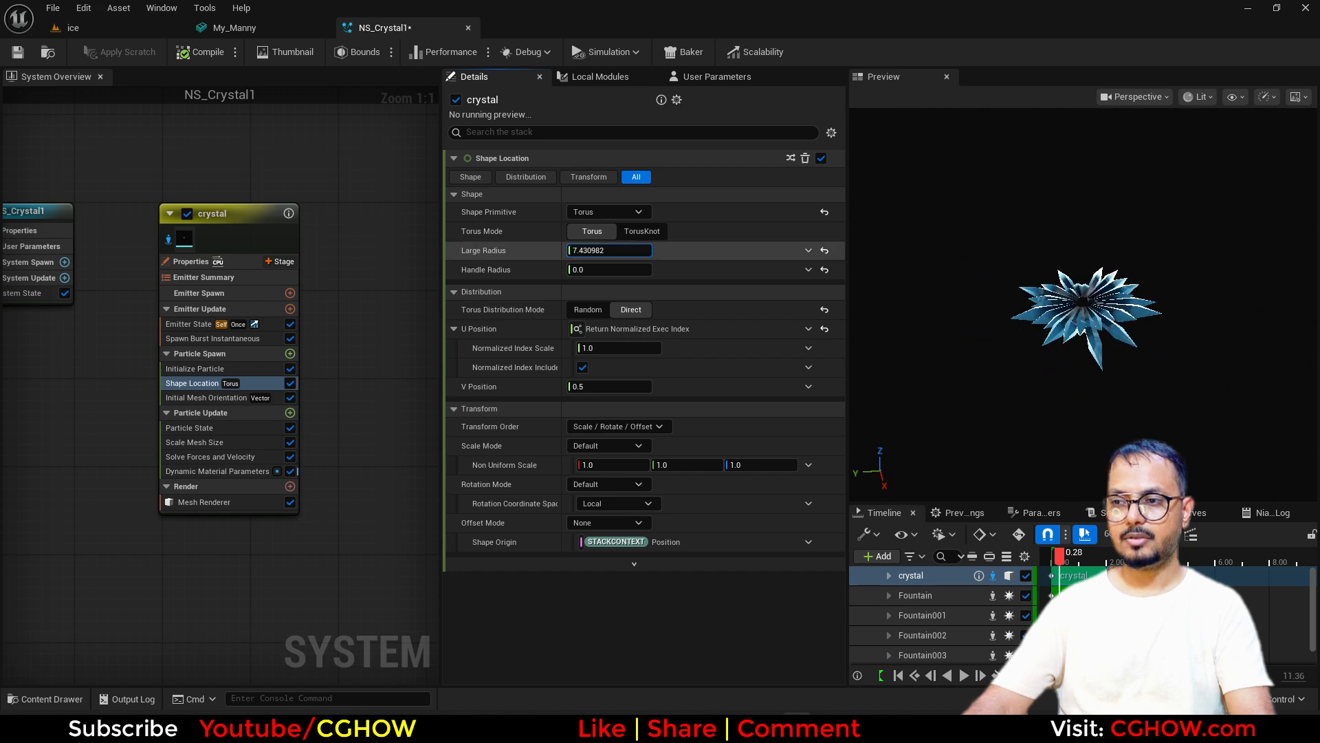
left_click(143, 33)
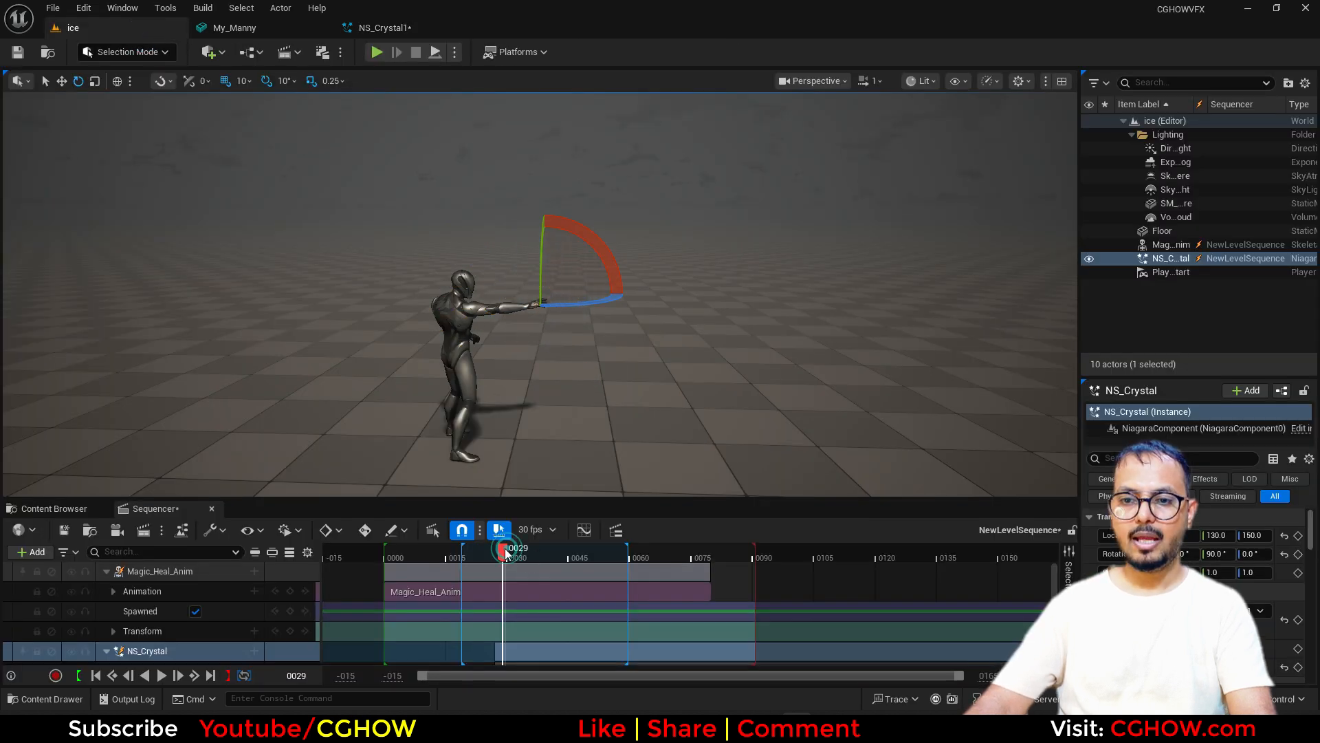
mouse_move(505, 553)
left_mouse_down()
mouse_move(487, 555)
mouse_move(501, 554)
left_mouse_up()
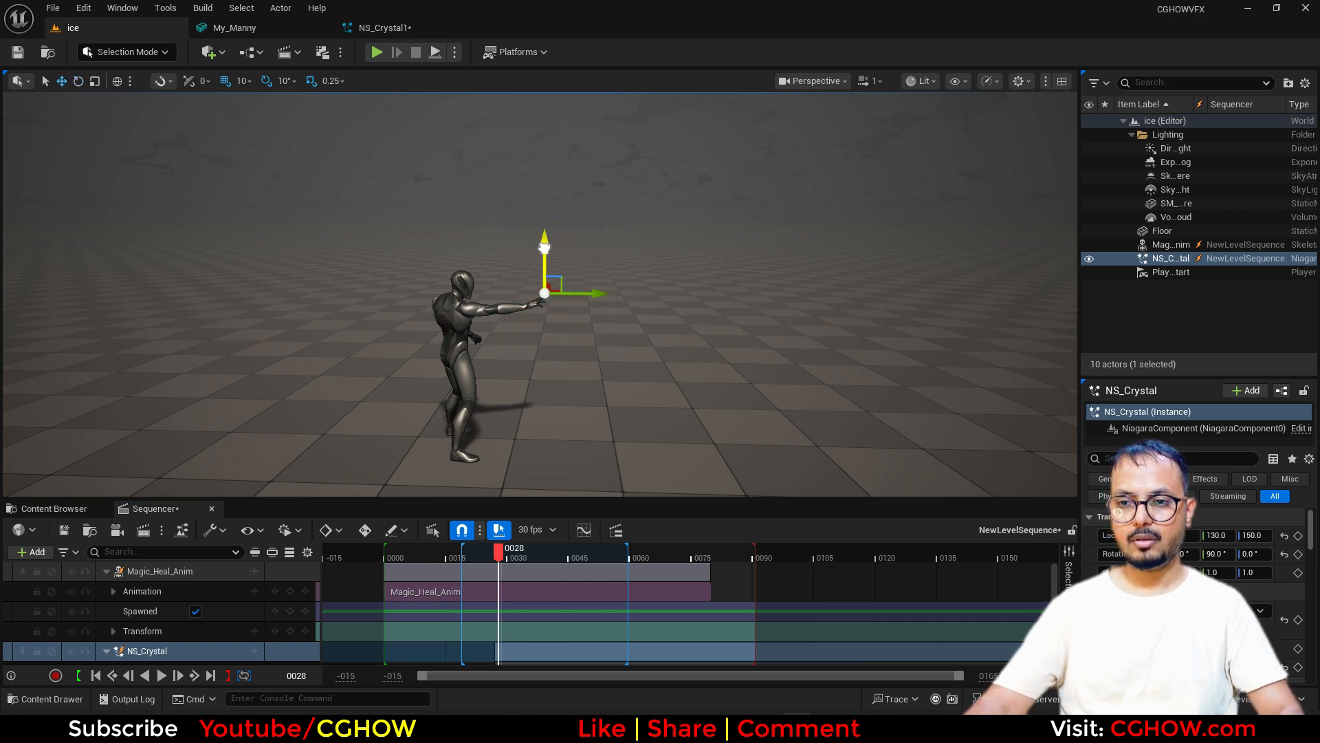
mouse_move(500, 553)
left_mouse_down()
mouse_move(487, 555)
mouse_move(500, 553)
left_mouse_up()
- Set the Shape Location Normalized Index Scale to 0.224 and preview the partial crystal fan in the sequence at frame 28
left_click(385, 28)
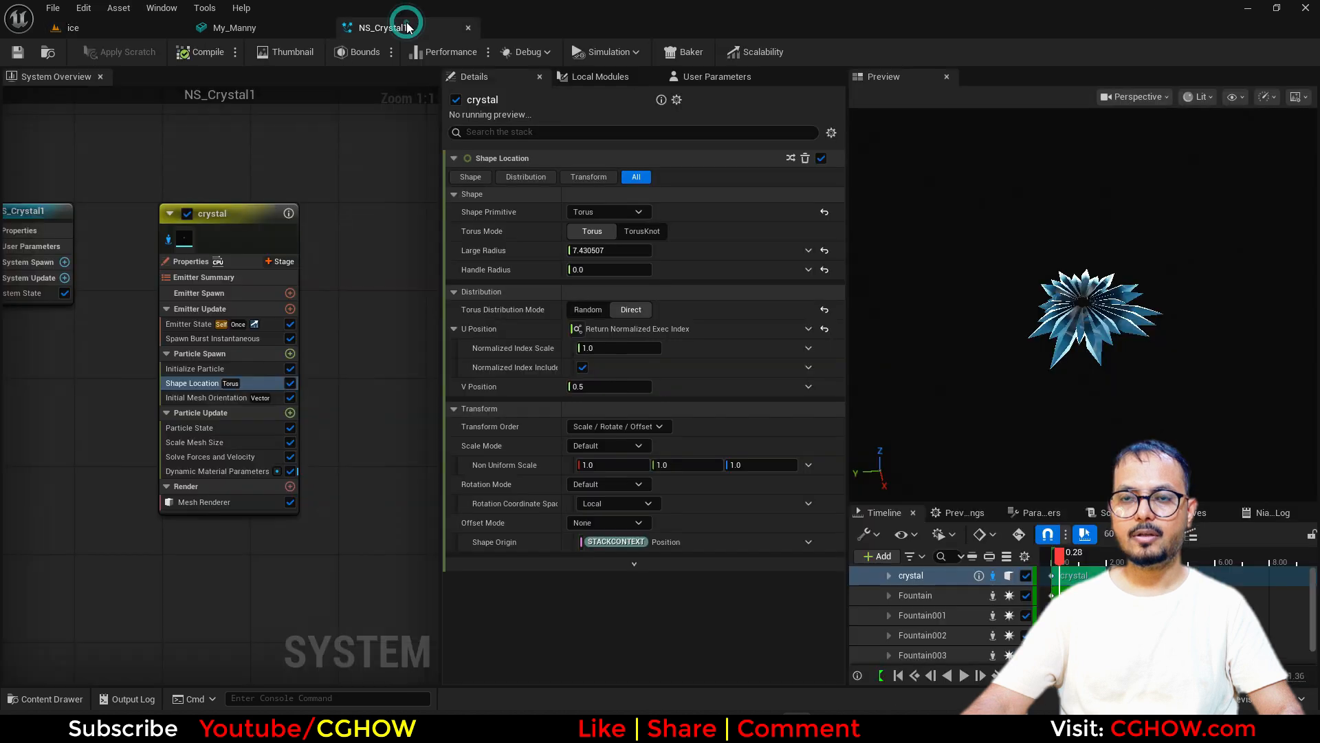
left_click_drag(639, 351, 600, 352)
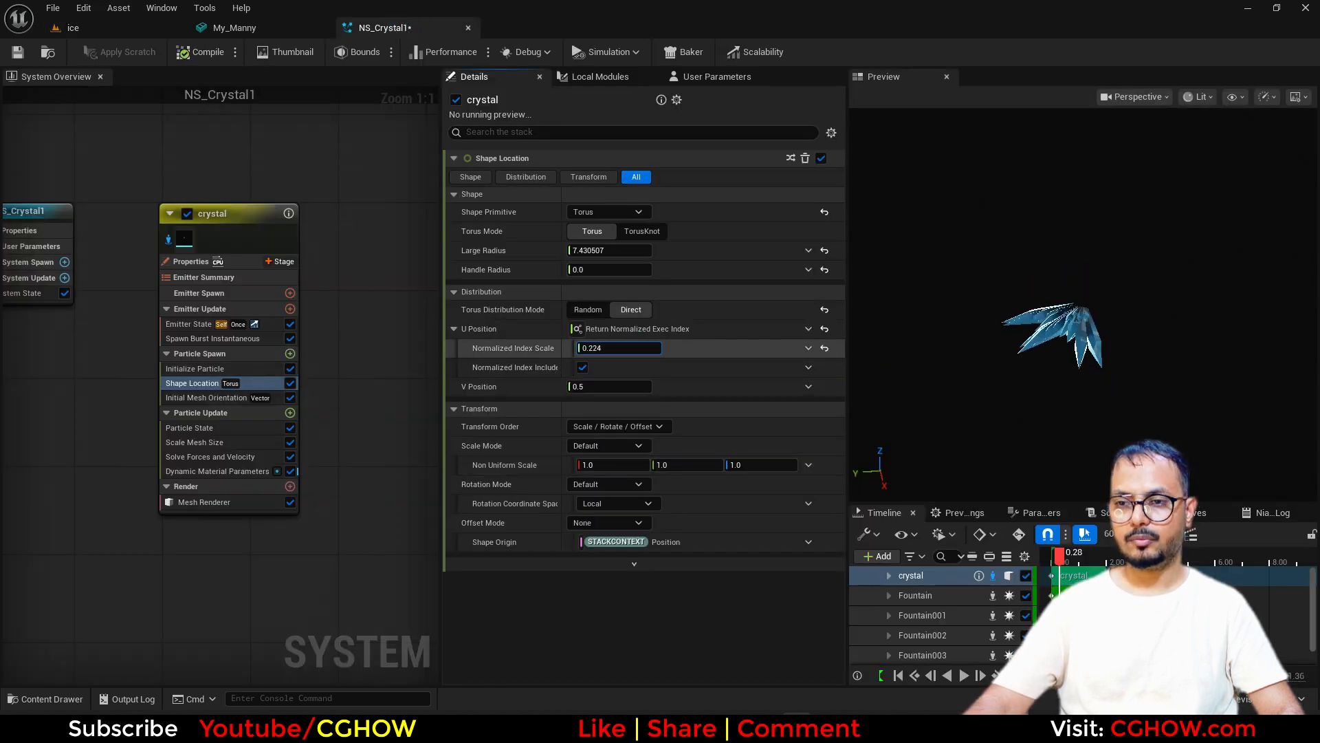
left_click(134, 28)
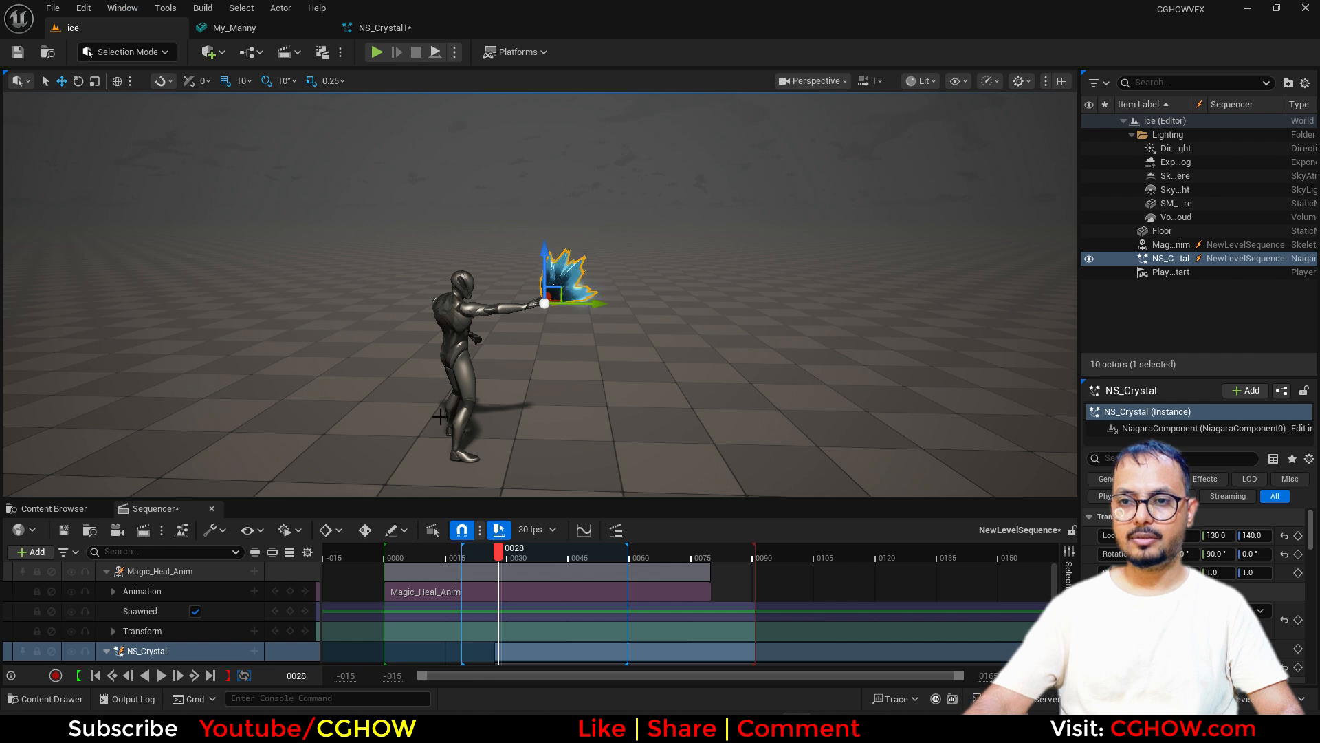
mouse_move(506, 551)
left_mouse_down()
mouse_move(489, 552)
mouse_move(500, 554)
left_mouse_up()
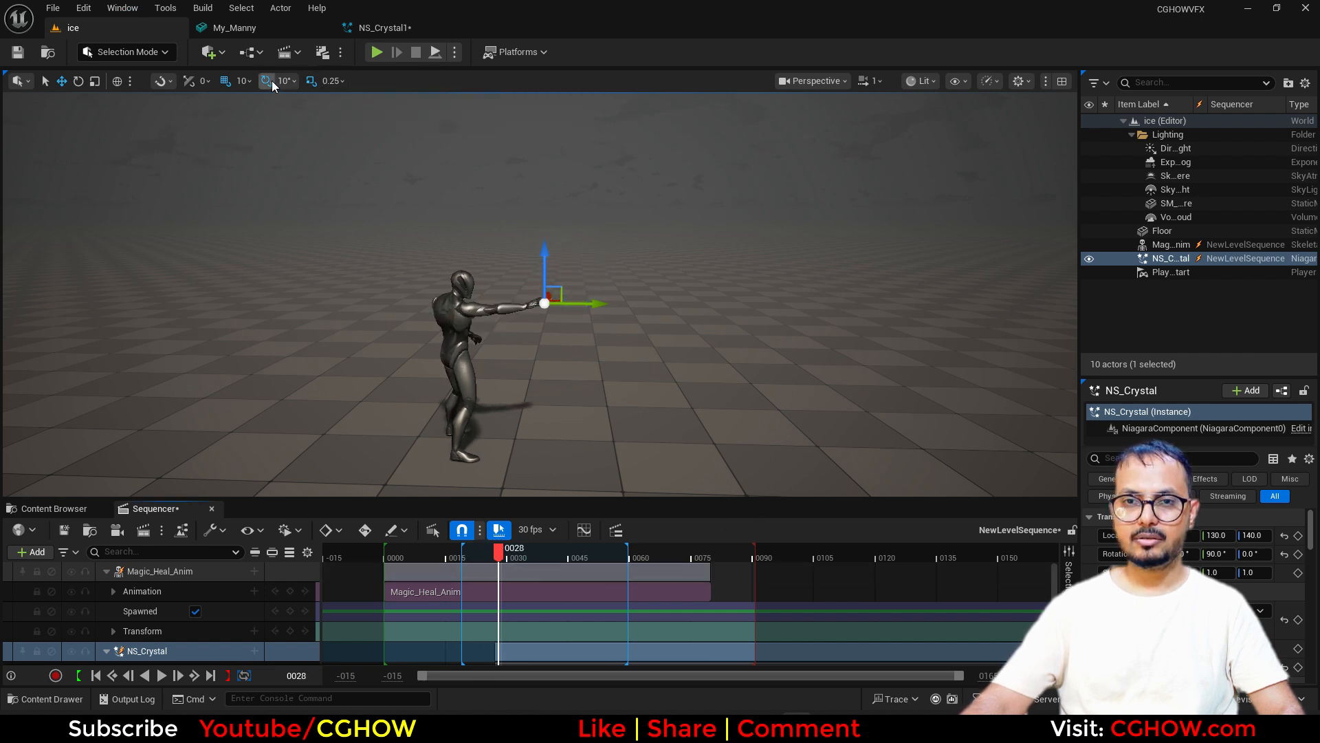
mouse_move(519, 550)
left_mouse_down()
mouse_move(486, 550)
mouse_move(502, 557)
left_mouse_up()
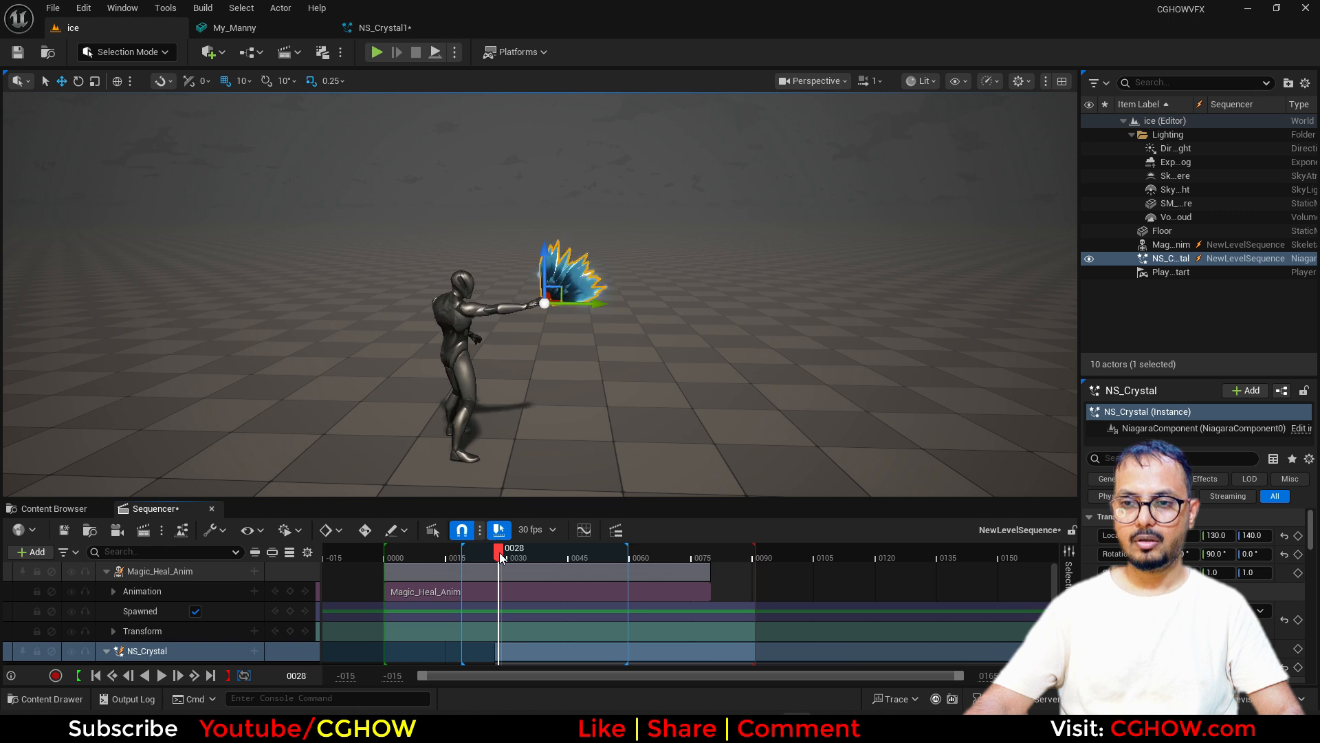
- Rotate the NS_Crystal actor to about 67.2° in Y and inspect the fan up close at the hand around frame 33
left_click_drag(570, 255, 576, 228)
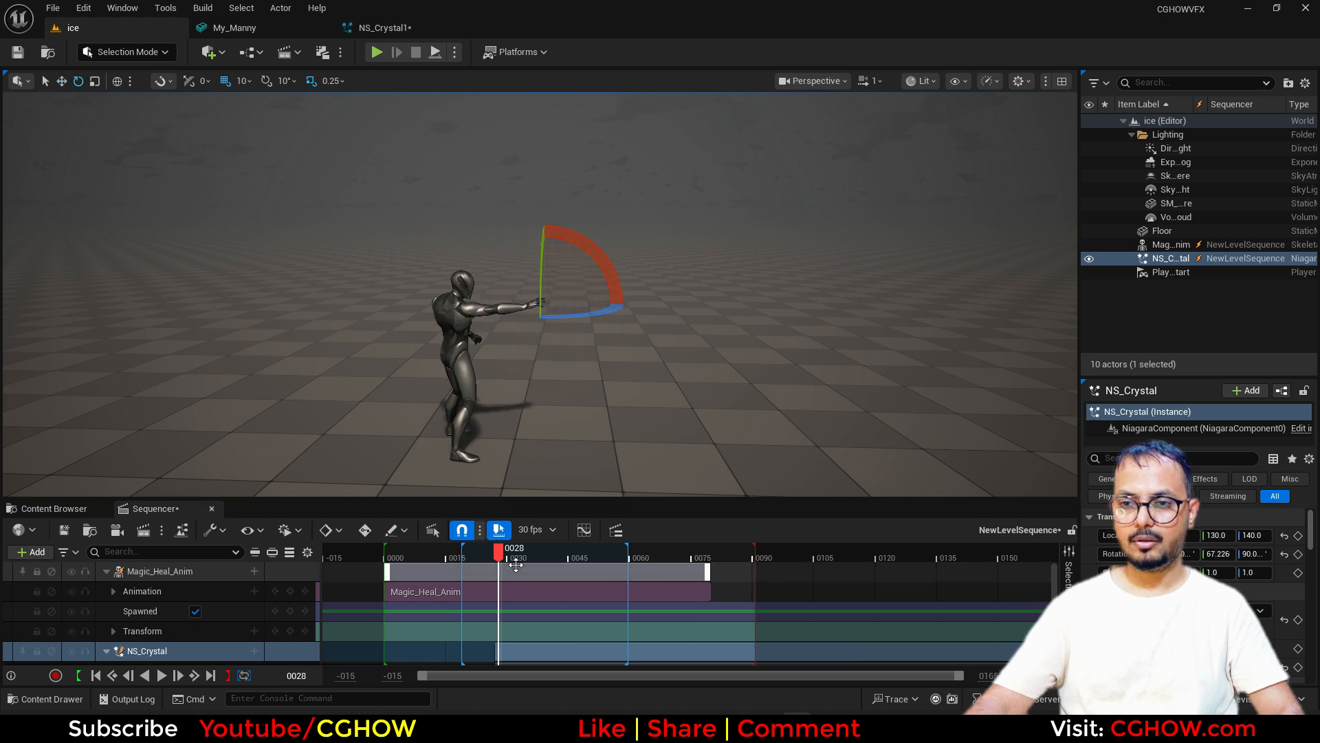
mouse_move(498, 550)
left_mouse_down()
mouse_move(478, 550)
mouse_move(519, 557)
left_mouse_up()
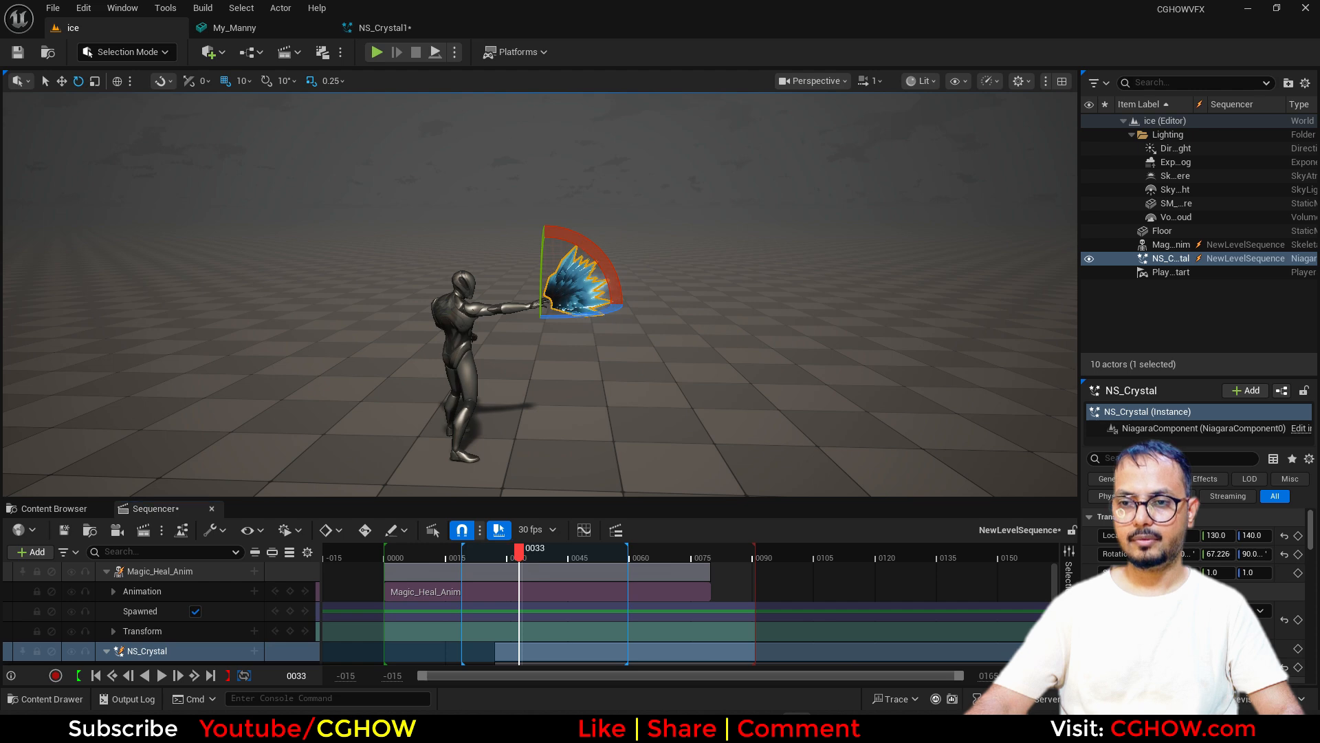
right_click_drag(539, 309, 547, 268)
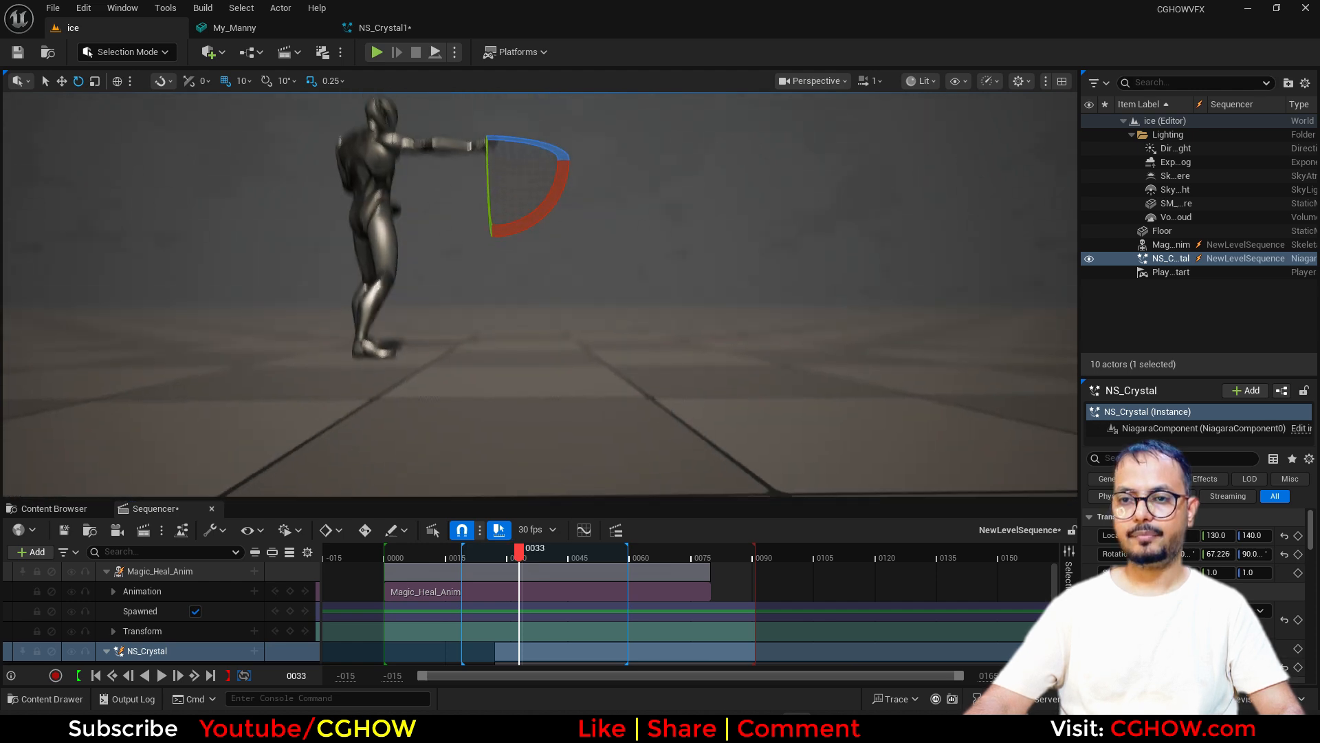
mouse_move(651, 427)
right_mouse_down()
mouse_move(643, 416)
mouse_move(652, 427)
right_mouse_up()
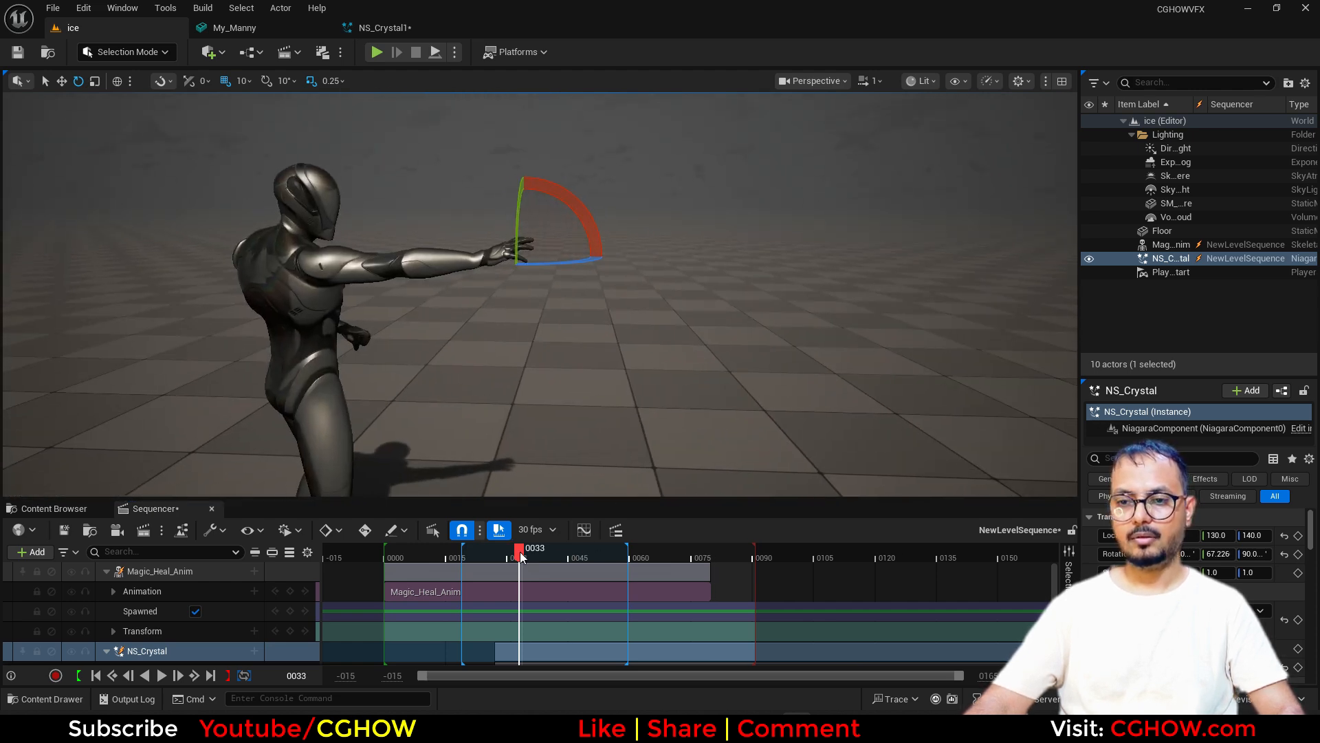
left_click_drag(520, 557, 519, 559)
- Reduce the crystal emitter's burst Spawn Count to only a few crystals and preview the fan at frame 29
left_click(383, 29)
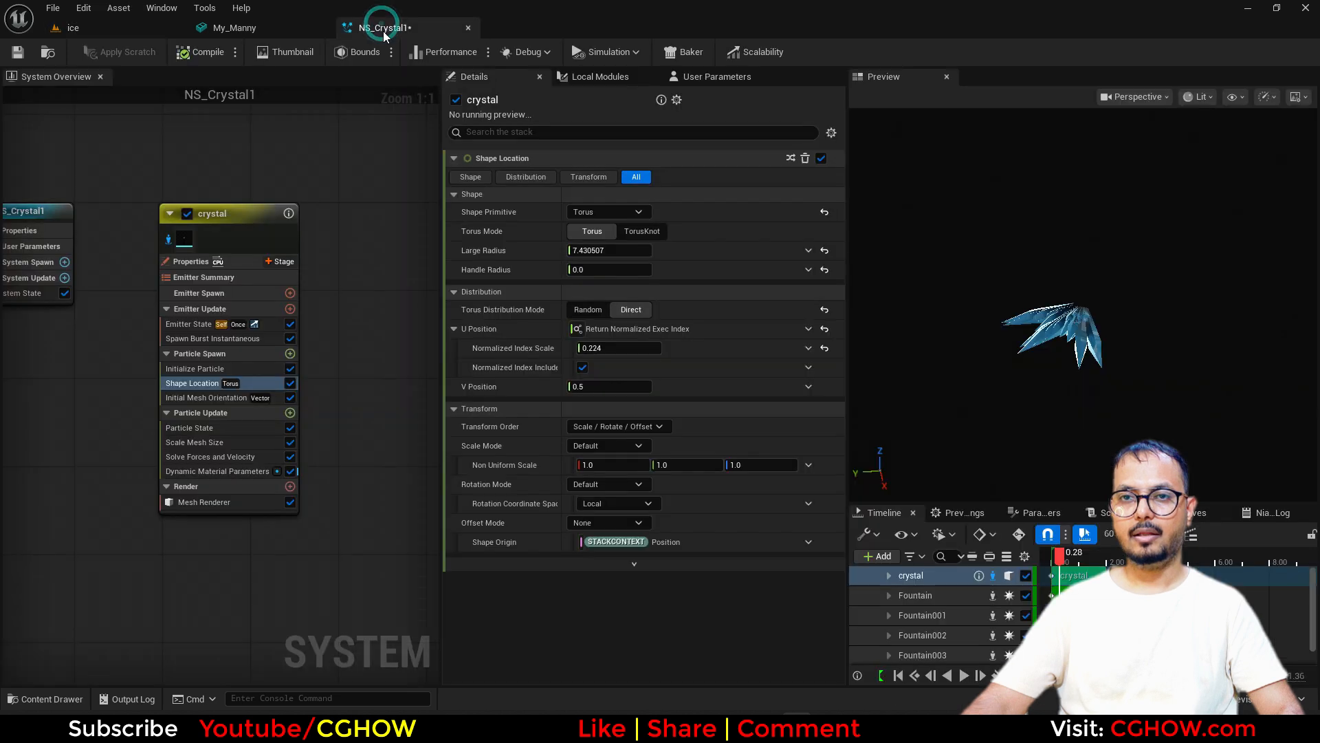
left_click(207, 338)
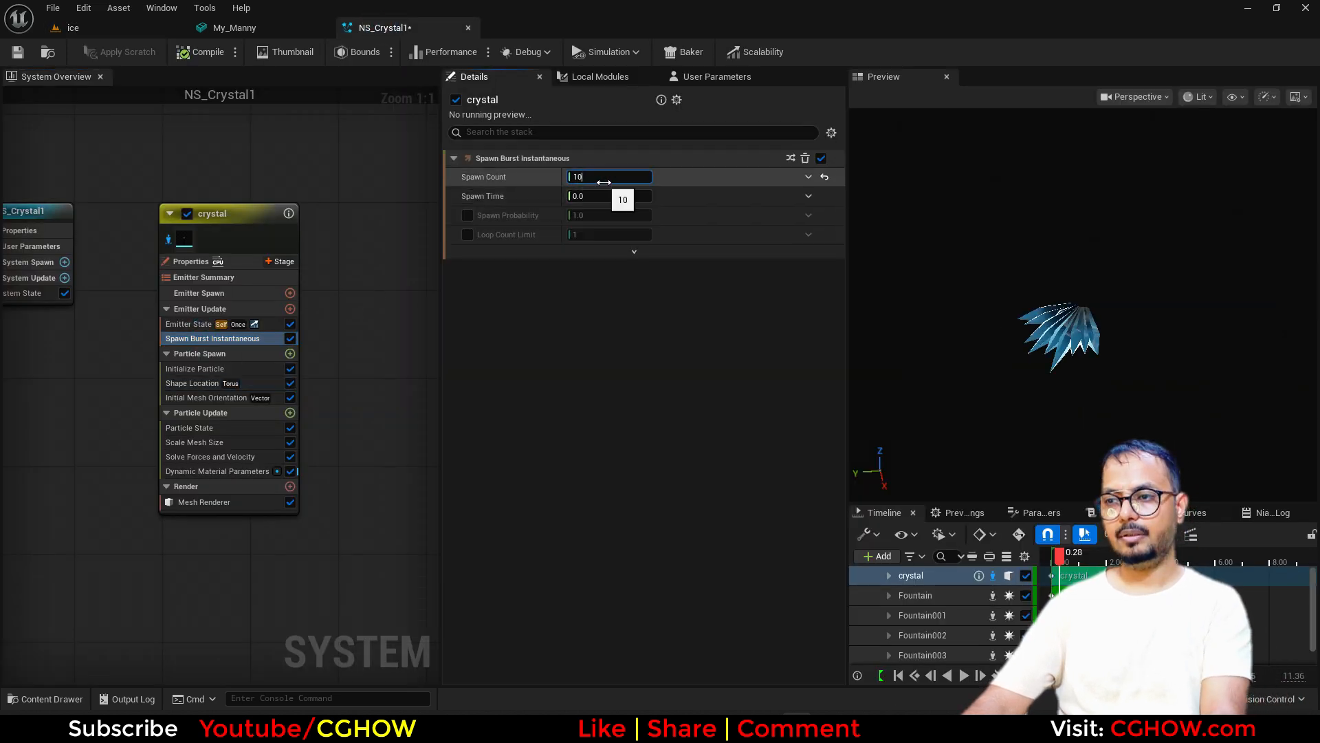
left_click_drag(603, 182, 529, 171)
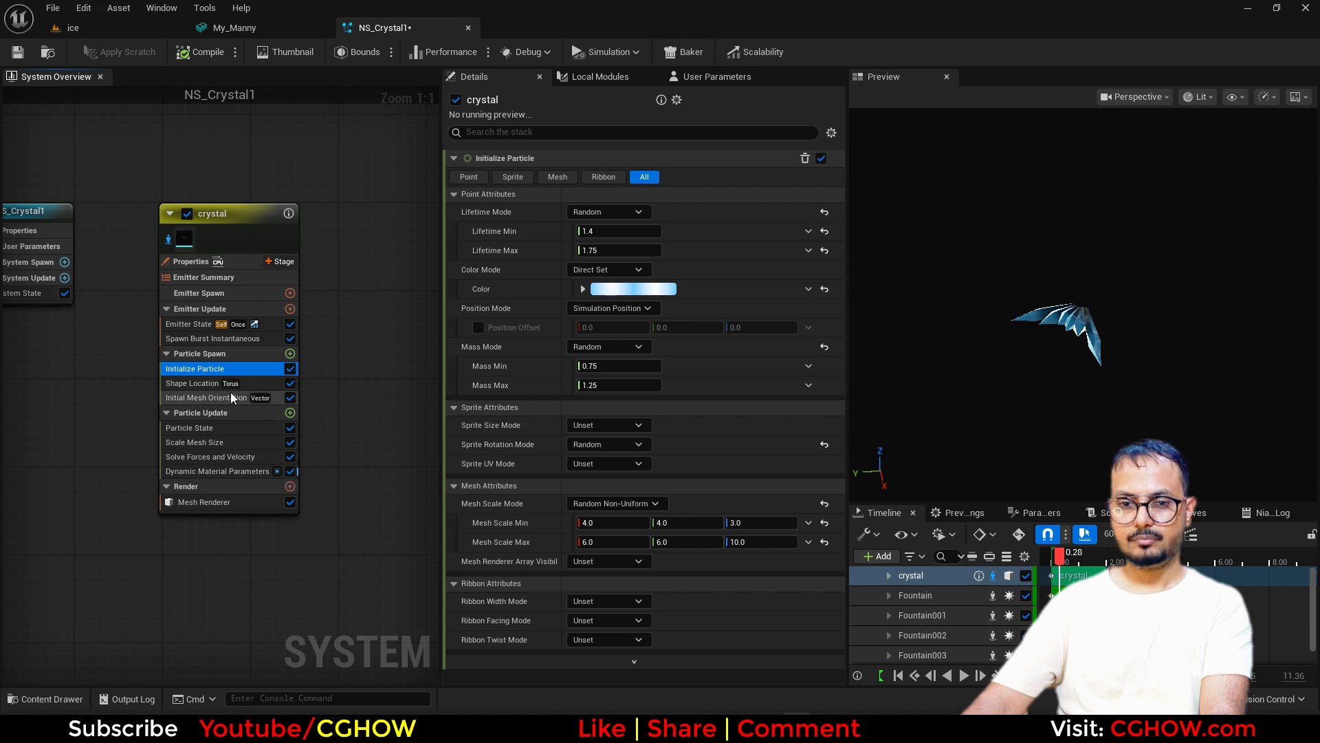
left_click(148, 29)
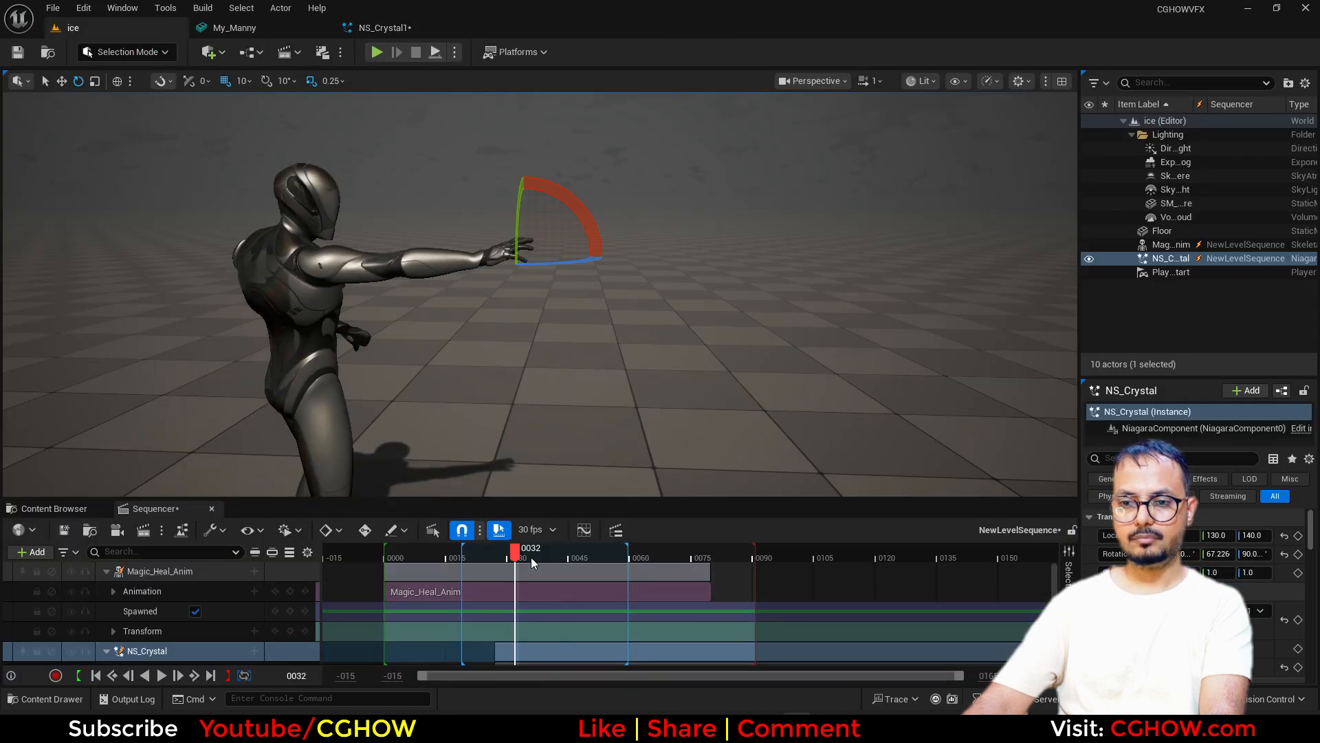
left_click_drag(531, 557, 505, 550)
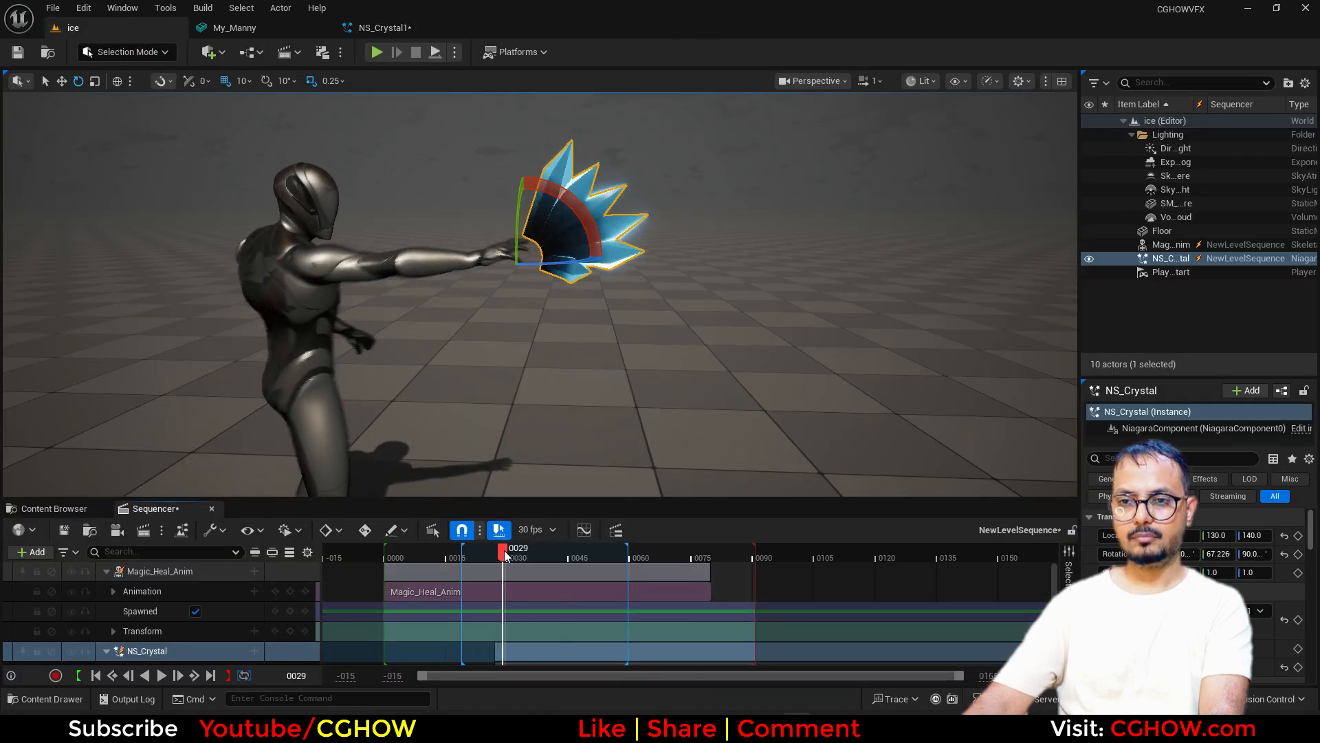
- Change the Large Radius input of the crystal emitter's Shape Location module to Random Range Float
left_click(390, 29)
left_click(180, 398)
left_click(187, 384)
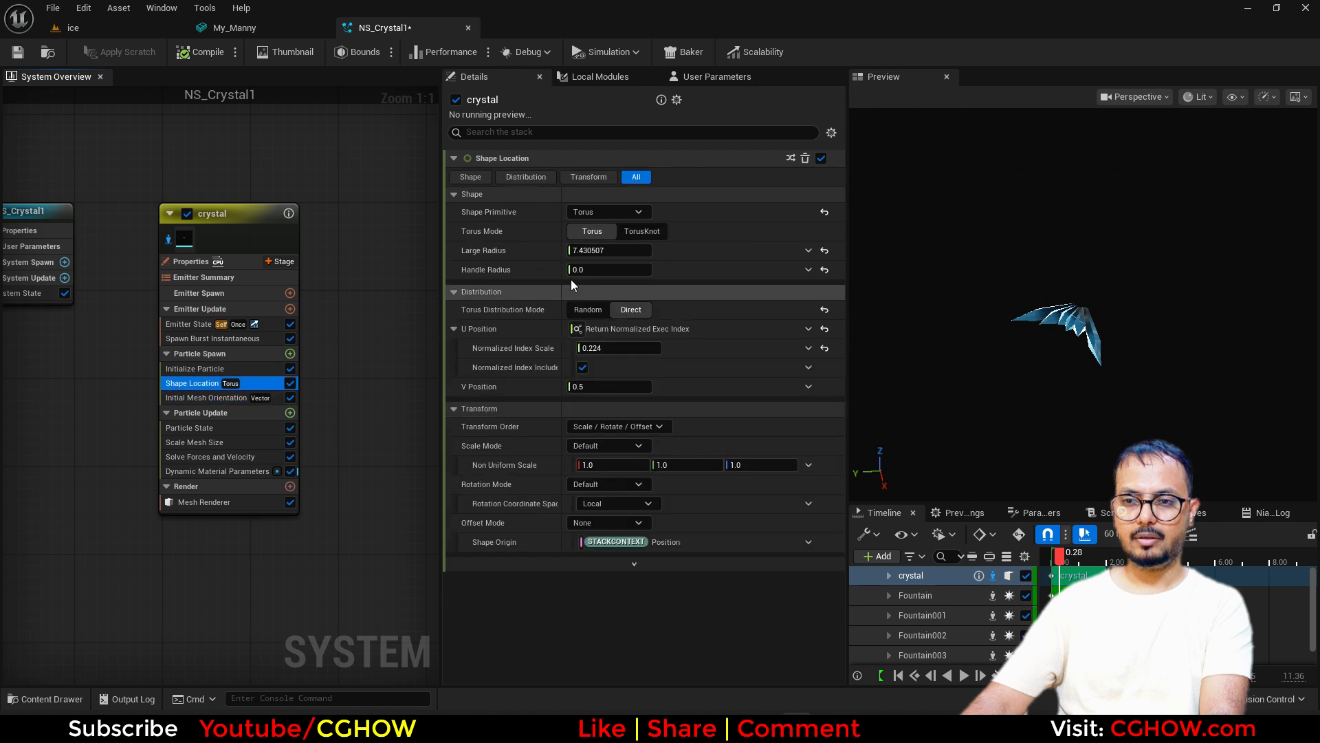
left_click_drag(594, 251, 695, 251)
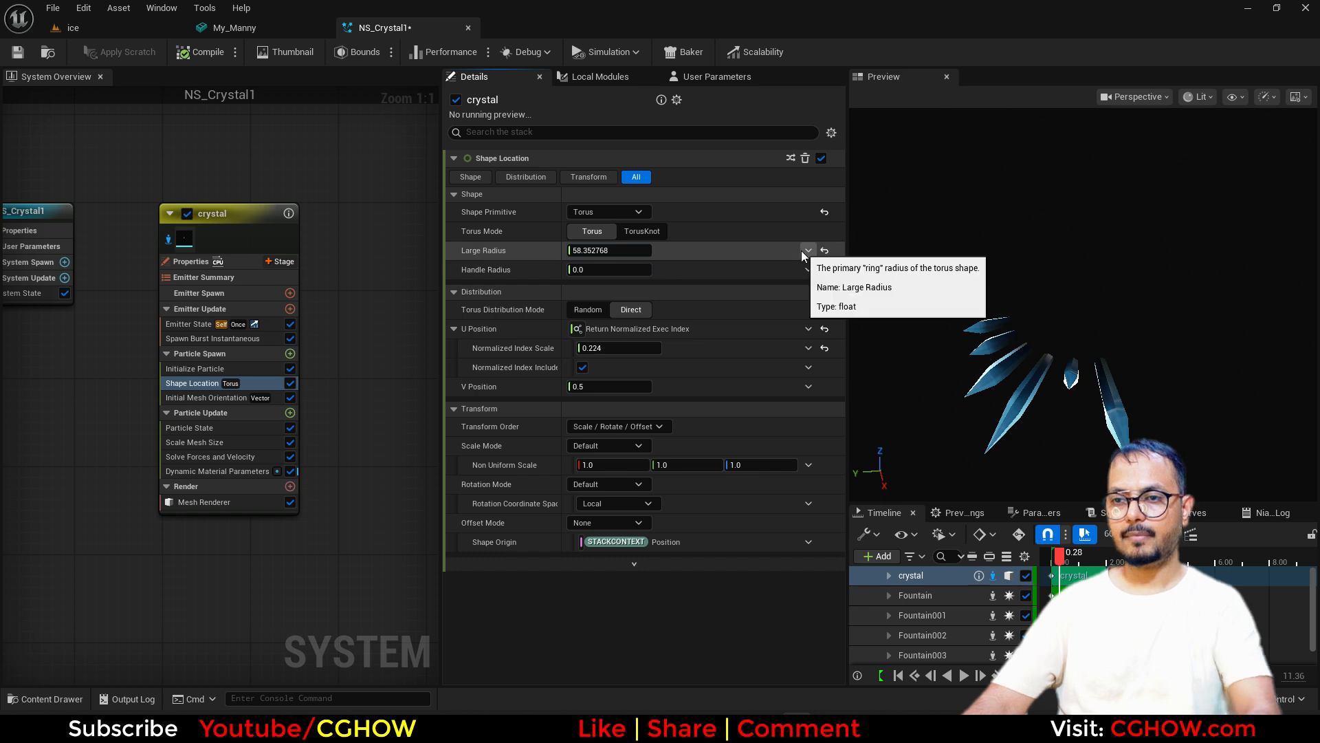
left_click(808, 250)
type("un")
left_click(563, 339)
- Set the Large Radius range to a Minimum of 5 and a Maximum of about 123, and check it in the level
left_click(618, 270)
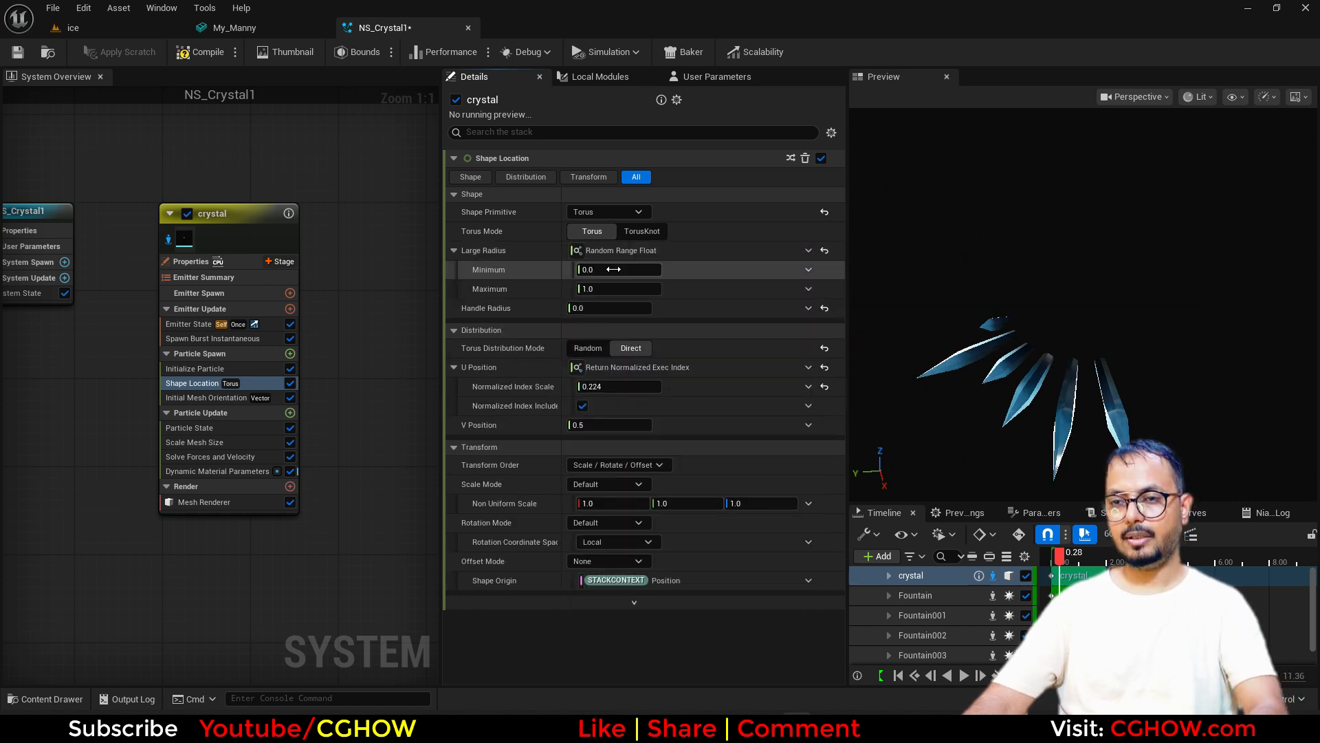
type("5")
key("Return")
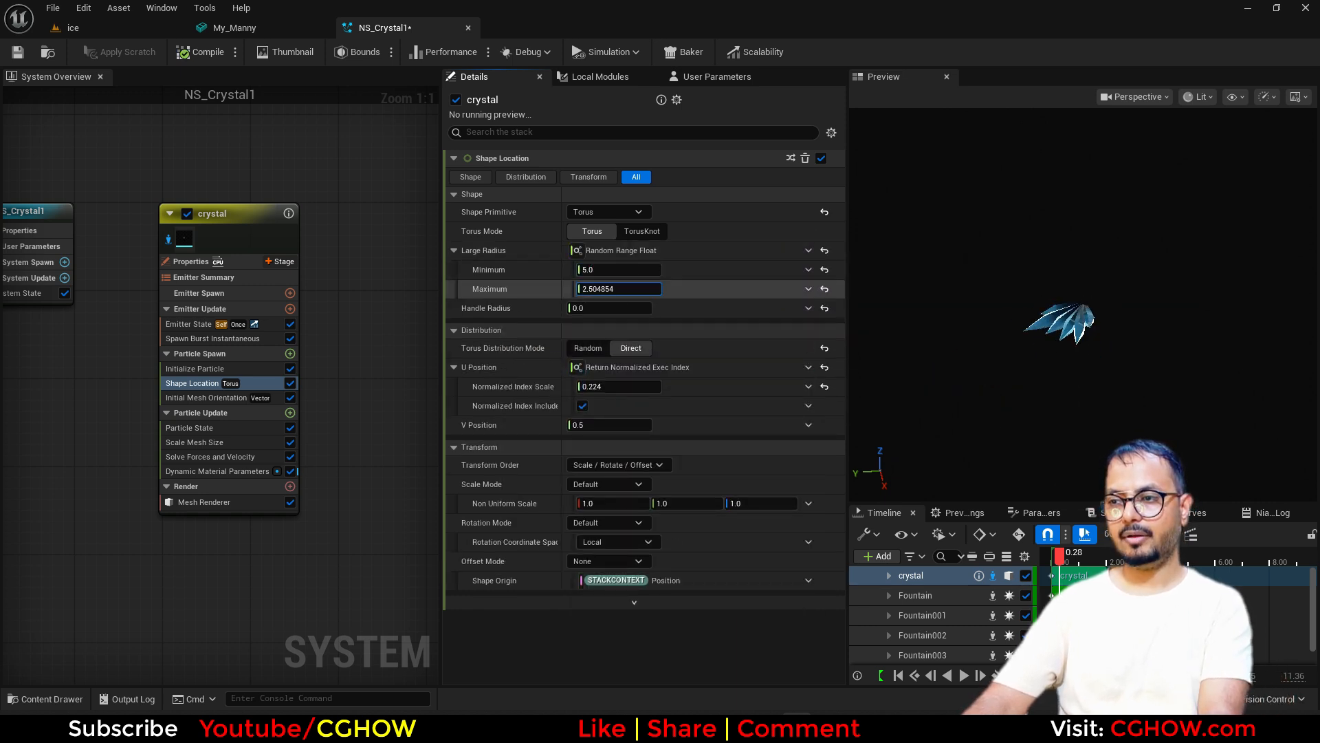
left_click_drag(619, 289, 709, 289)
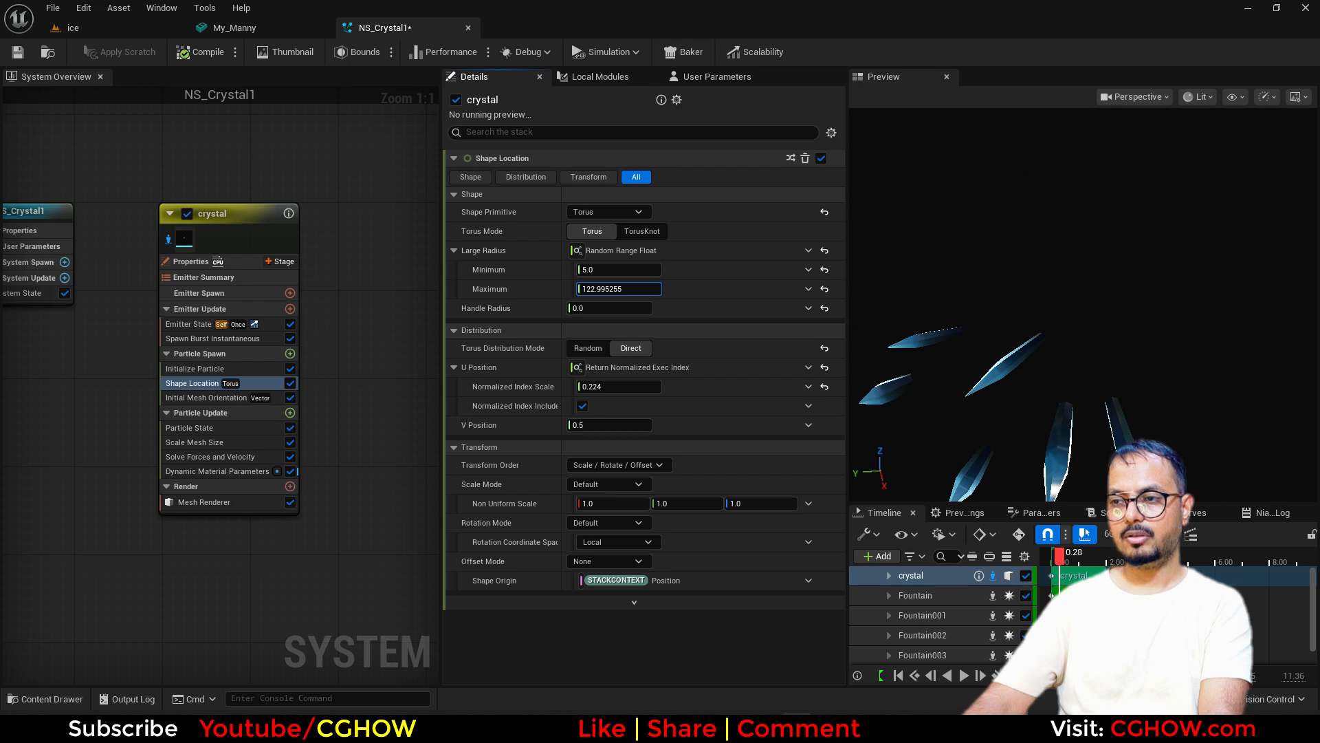
left_click(71, 28)
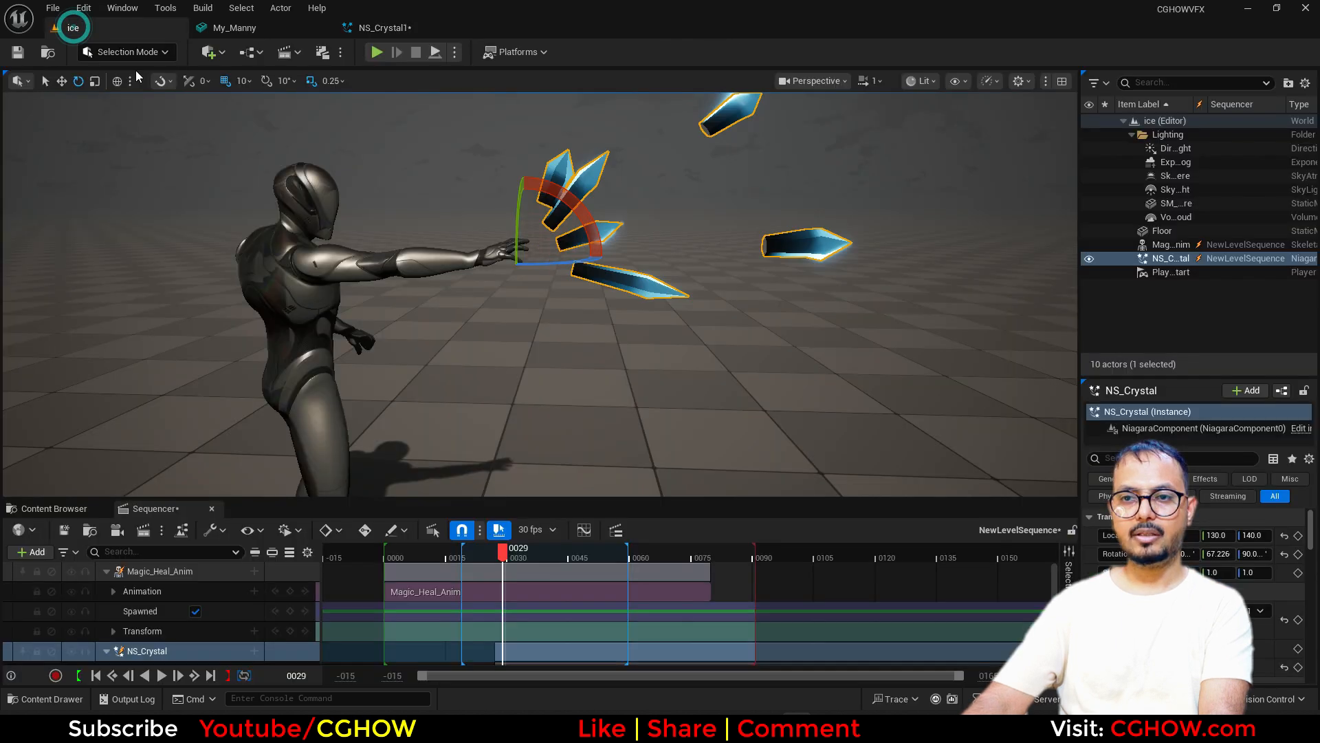
- Set the Large Radius Maximum to about 40.43 and preview the crystals in the level sequence around frame 28
left_click(383, 27)
left_click_drag(619, 289, 582, 289)
left_click(121, 27)
mouse_move(500, 554)
left_mouse_down()
mouse_move(486, 554)
mouse_move(501, 554)
left_mouse_up()
- Reframe the character, hide the editor overlays in the viewport, and play the level sequence from the start
mouse_move(539, 295)
right_mouse_down("alt")
mouse_move(481, 296)
mouse_move(550, 296)
right_mouse_up("alt")
right_click_drag(626, 385, 626, 389)
key("g")
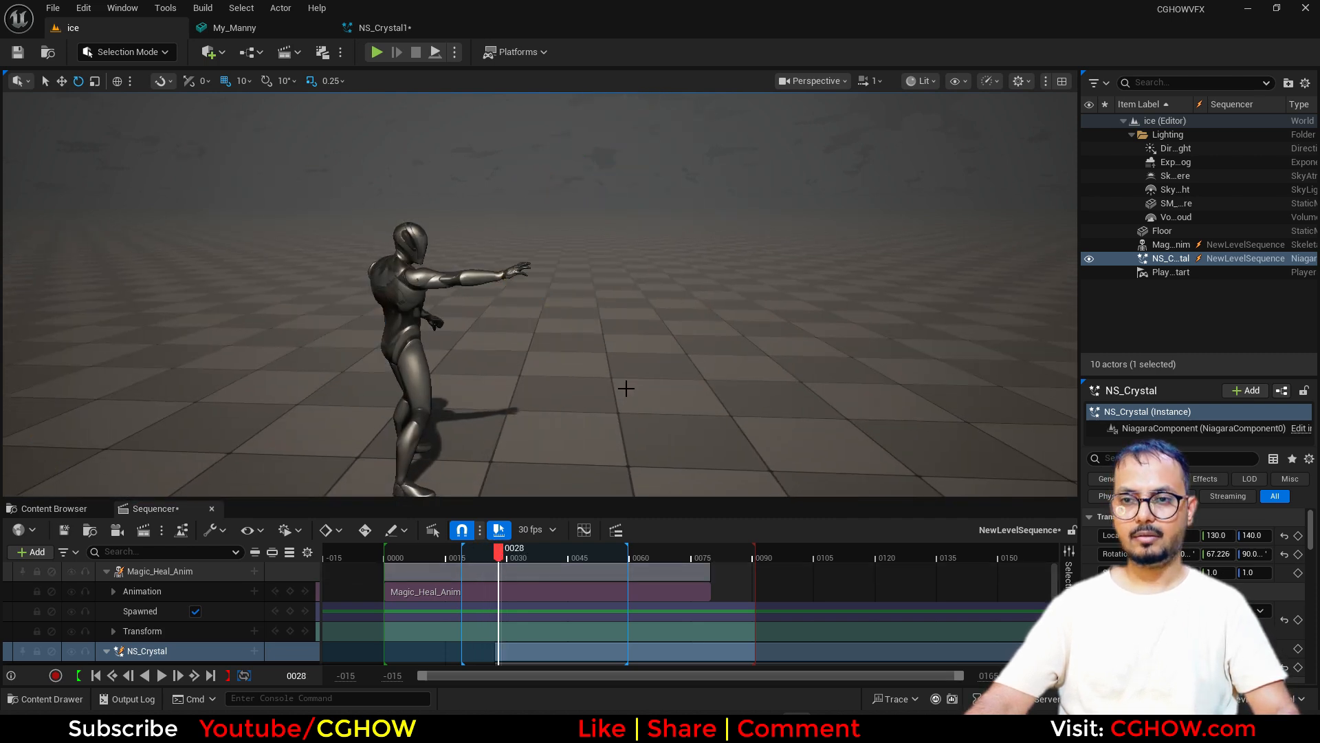
left_click(96, 676)
left_click(160, 676)
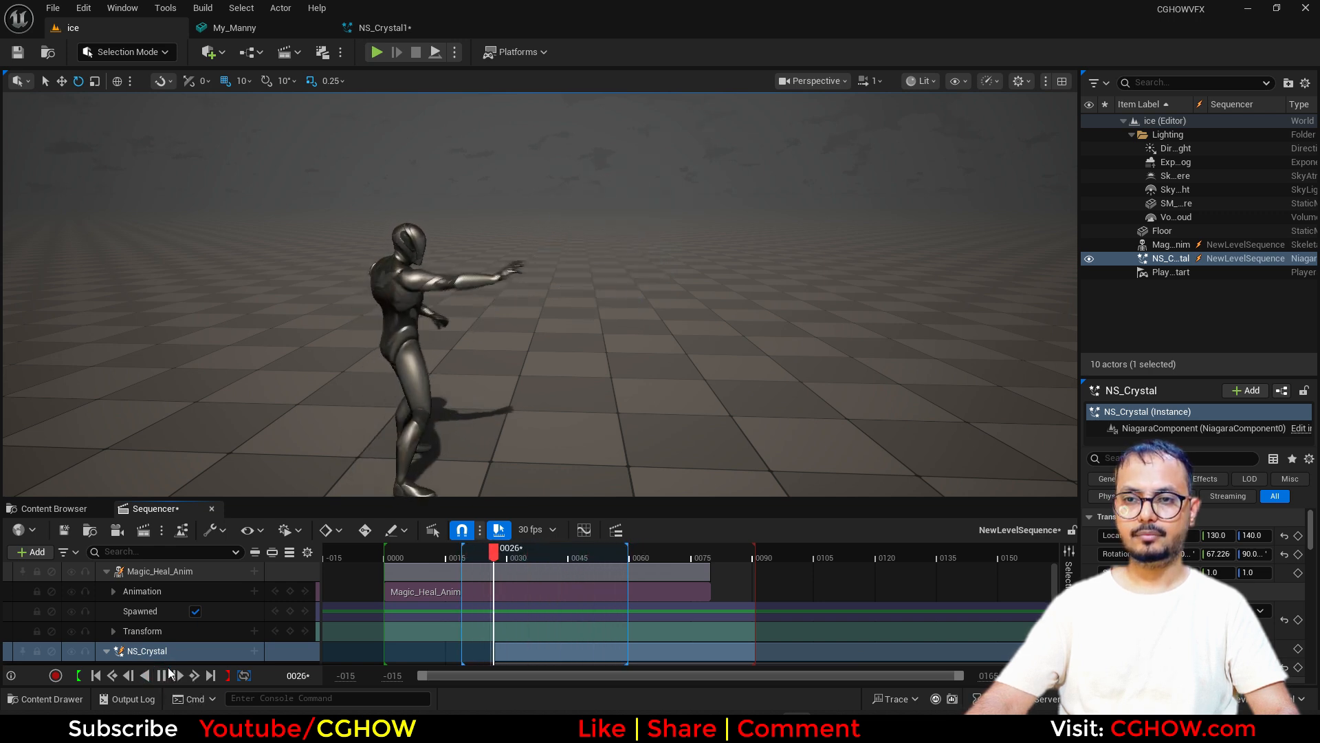
- Check the Scale Mesh Size curve, set Initialize Particle's Lifetime Min to 0.4 and Lifetime Max to 0.5, and preview in the level
left_click(385, 27)
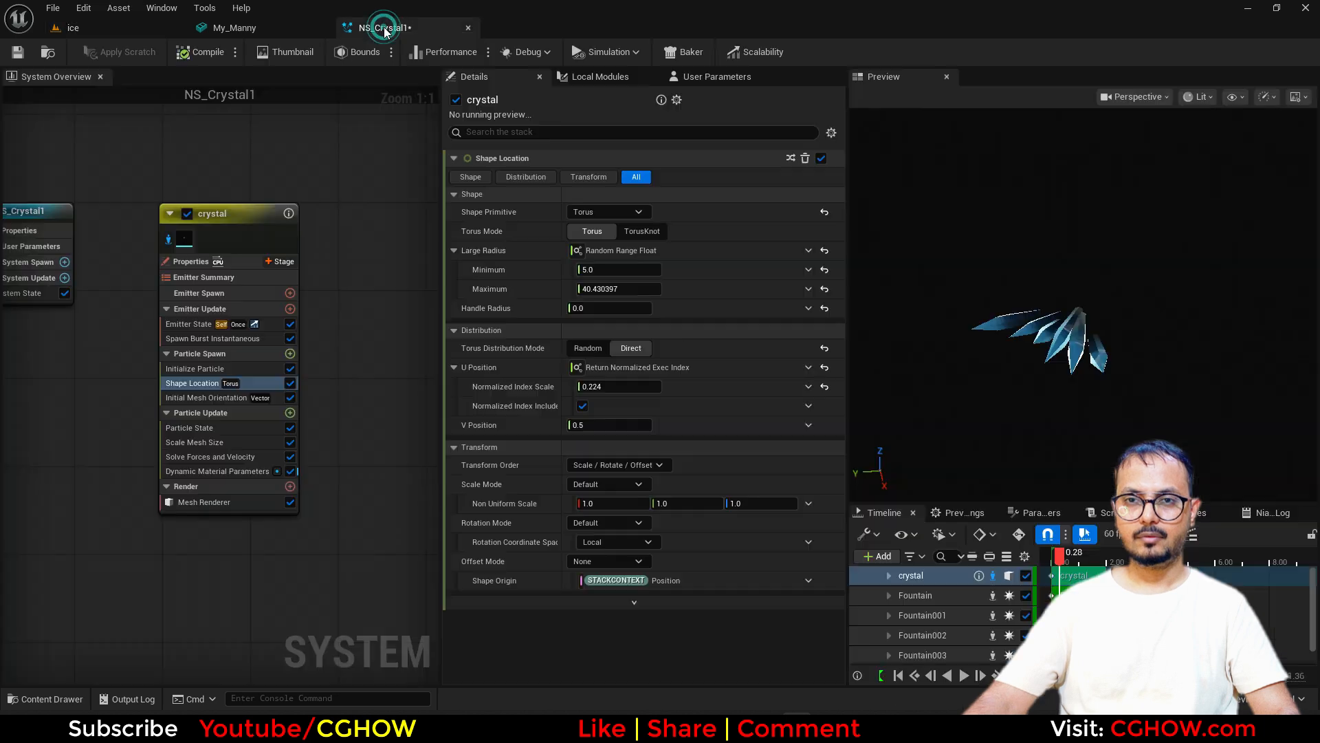
left_click(221, 443)
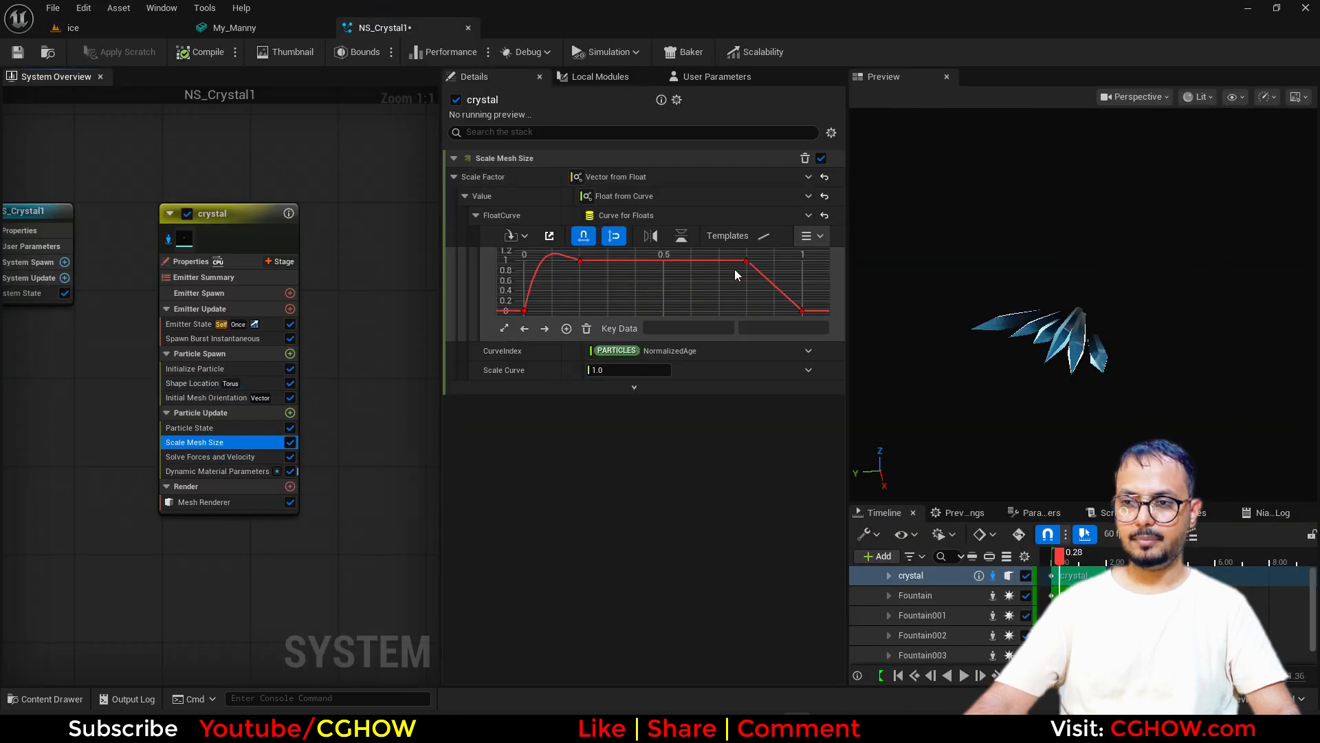
left_click(746, 261)
left_click(197, 366)
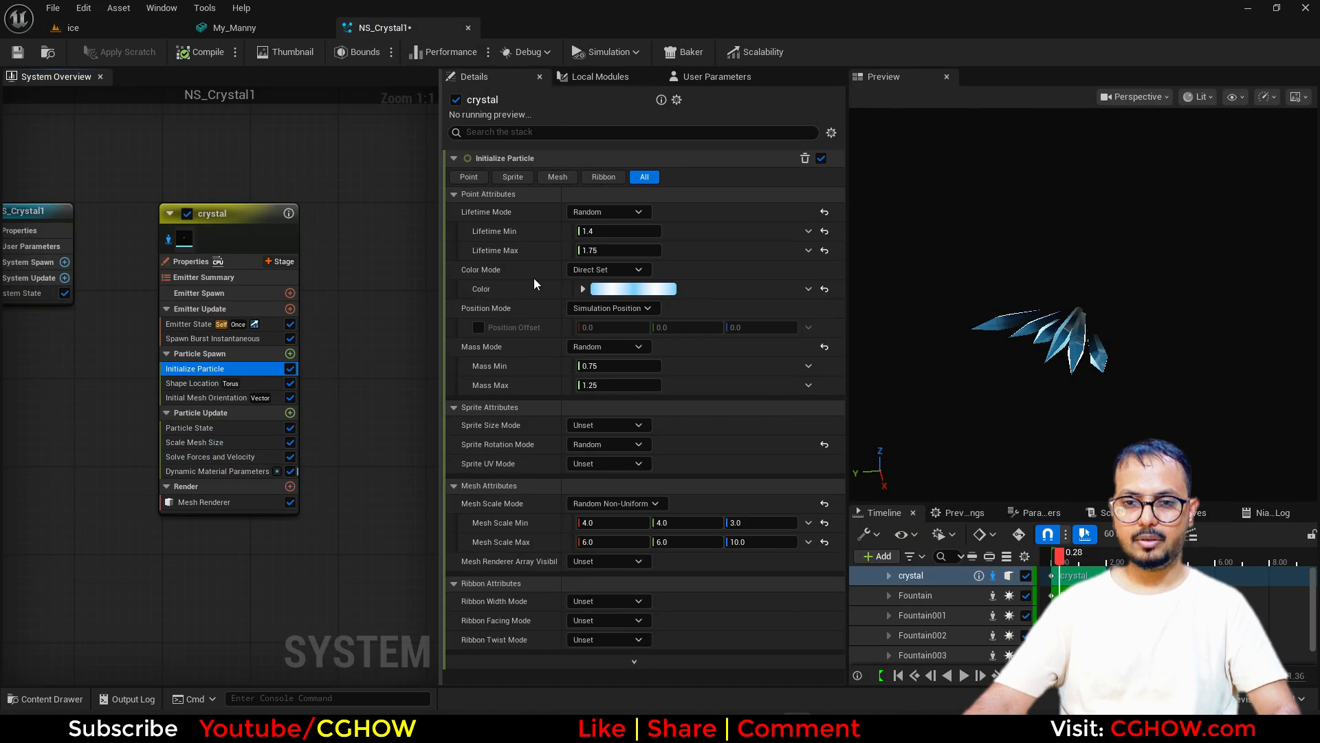
left_click(612, 250)
type(".5")
key("Return")
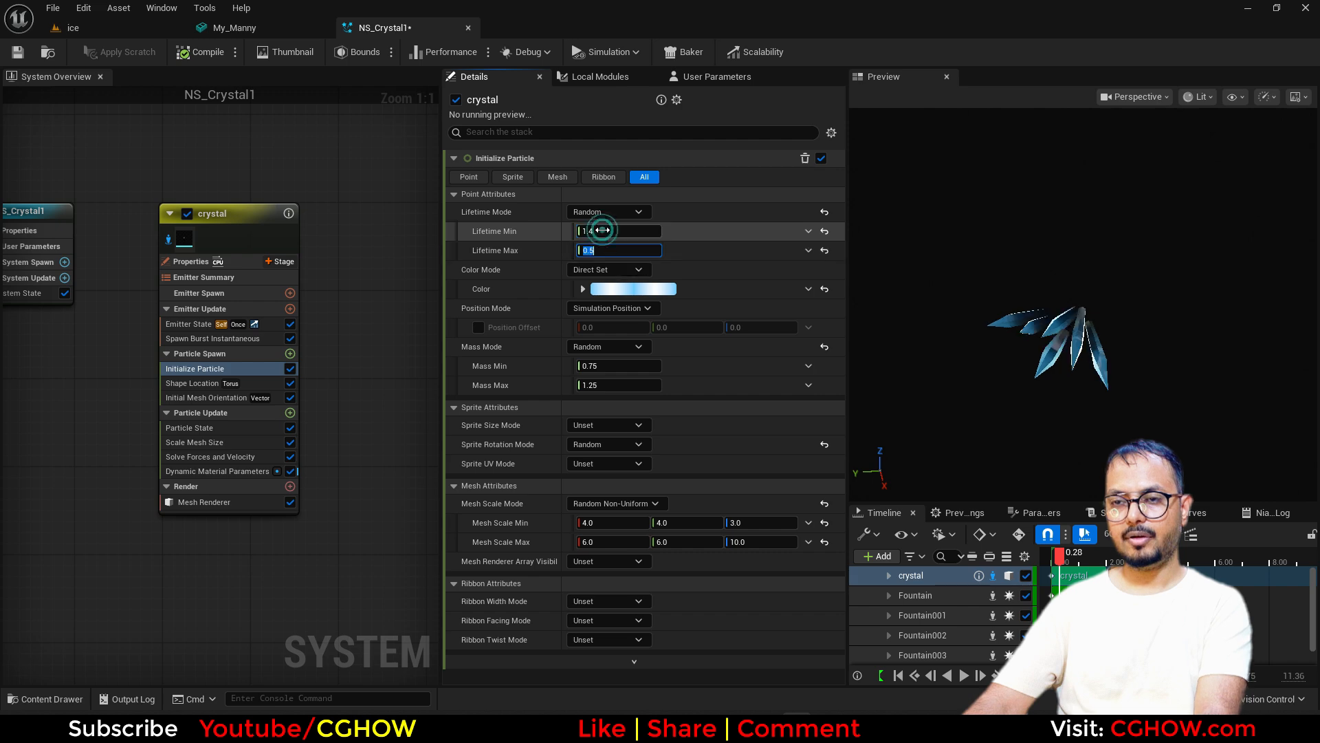
left_click(72, 27)
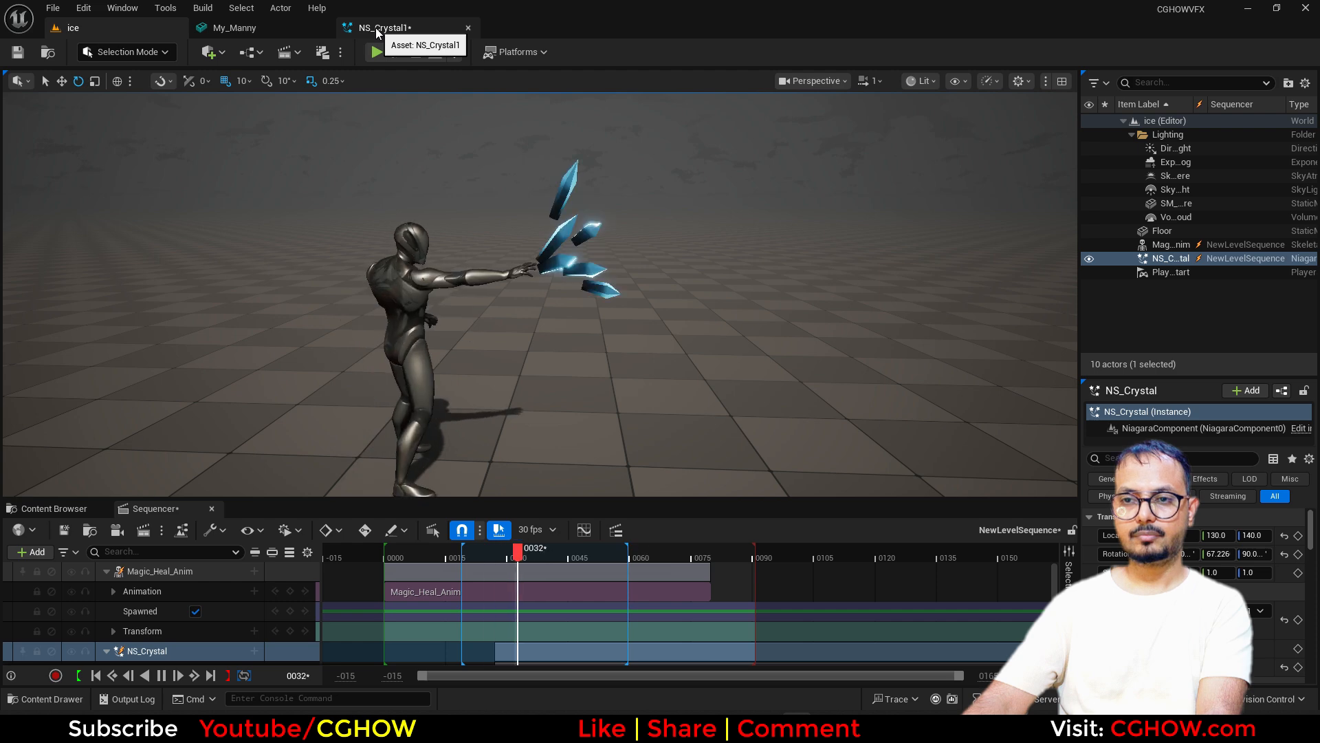
- Set the crystal emitter's Mesh Scale Z values to 8 for Min and 15 for Max, and preview in the level
left_click(376, 29)
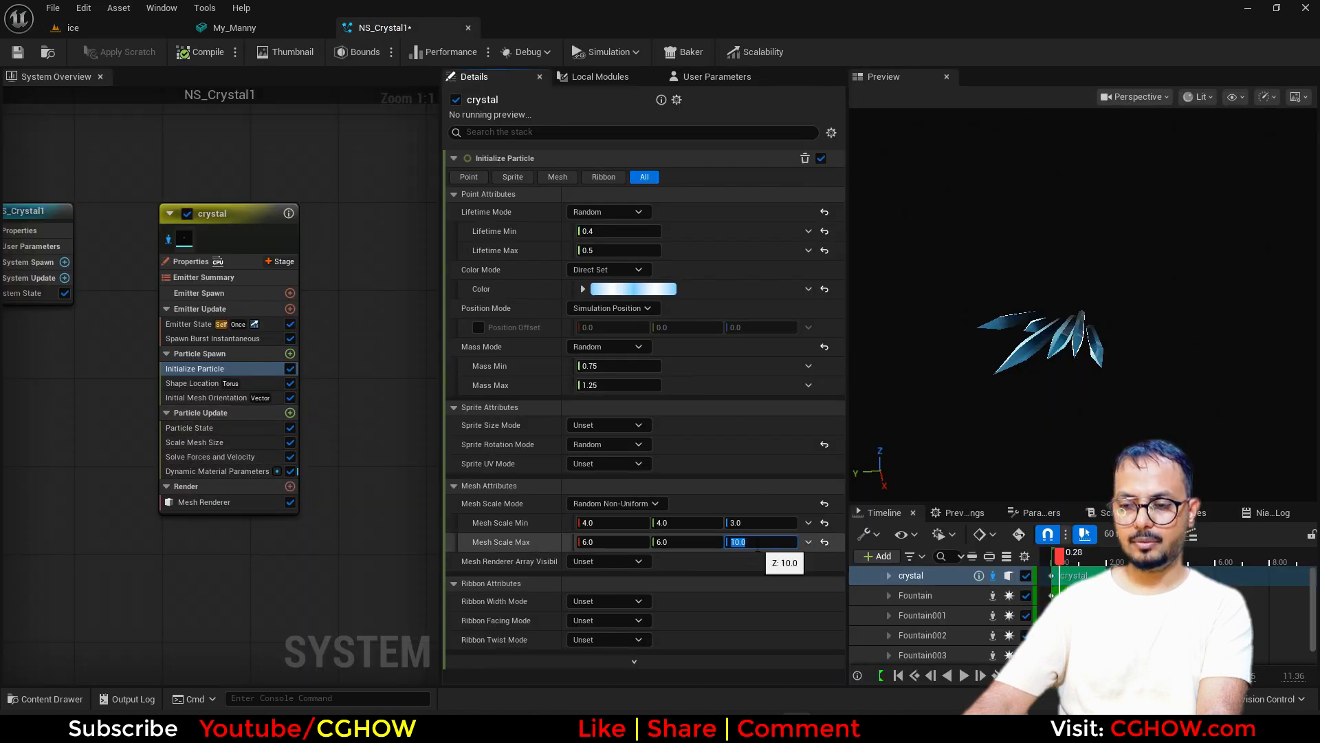
type("15")
key("Return")
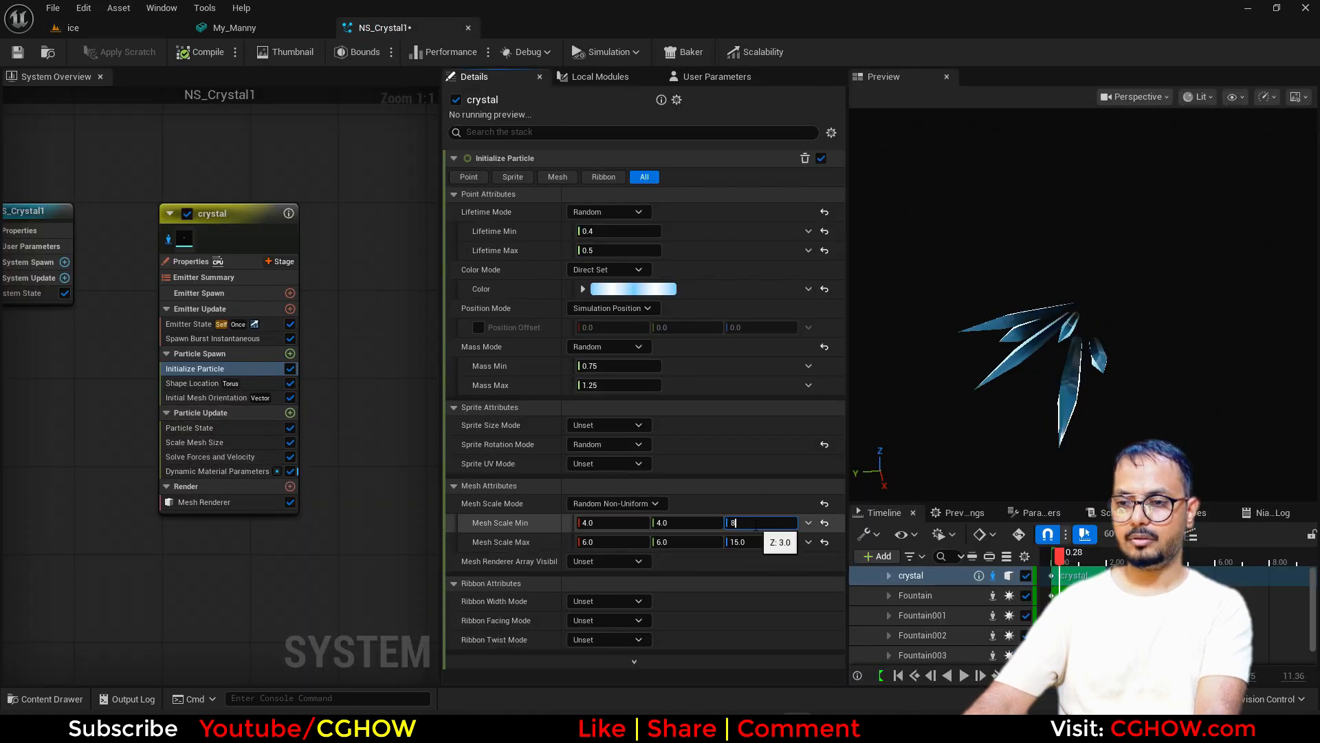
left_click(82, 27)
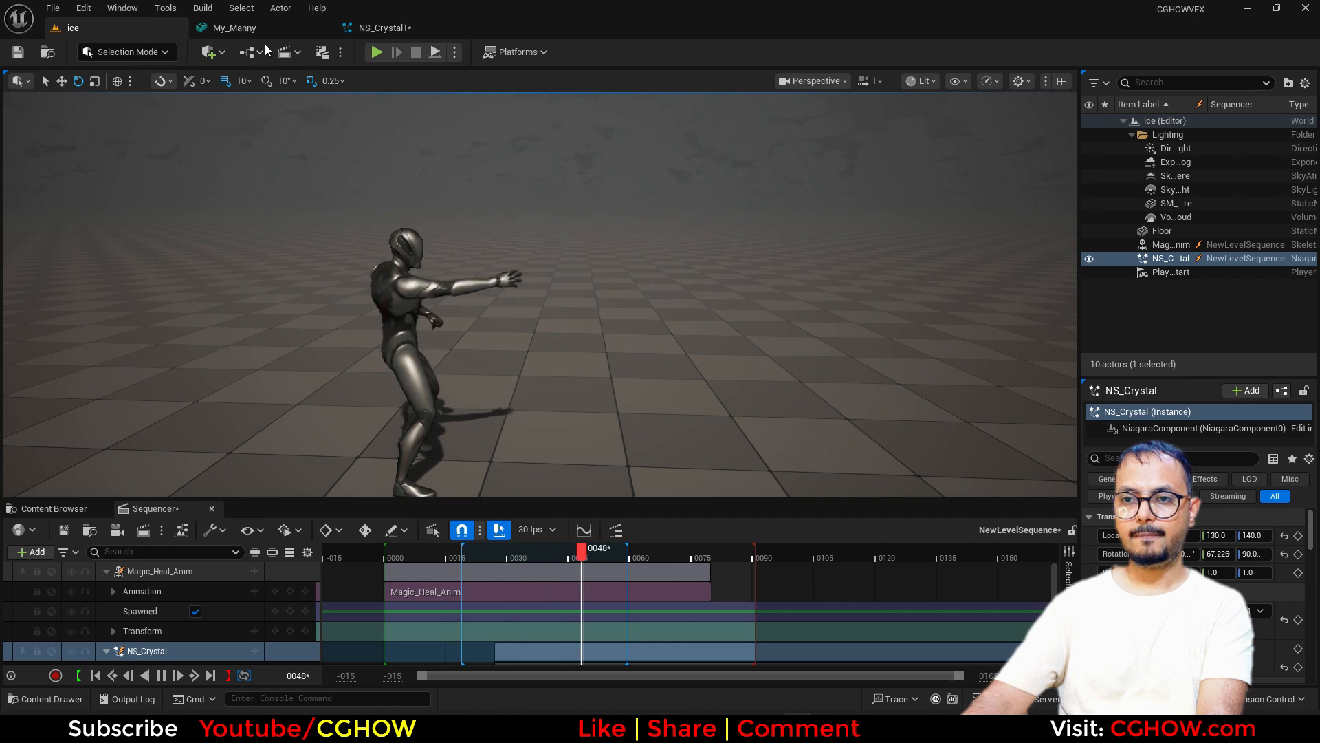
- Duplicate the crystal emitter in NS_Crystal1 and place the copy beside the original
left_click(420, 26)
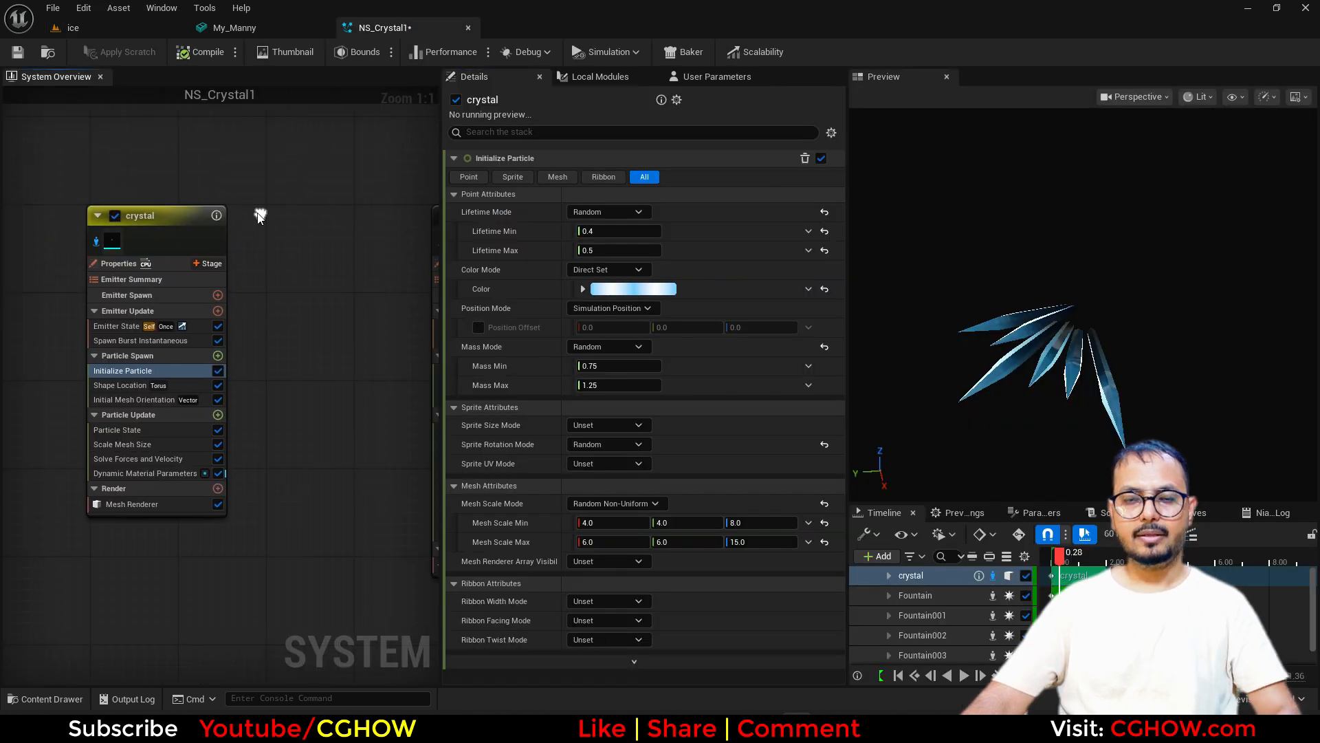
left_click(151, 214)
key("ctrl+c")
left_click(273, 199)
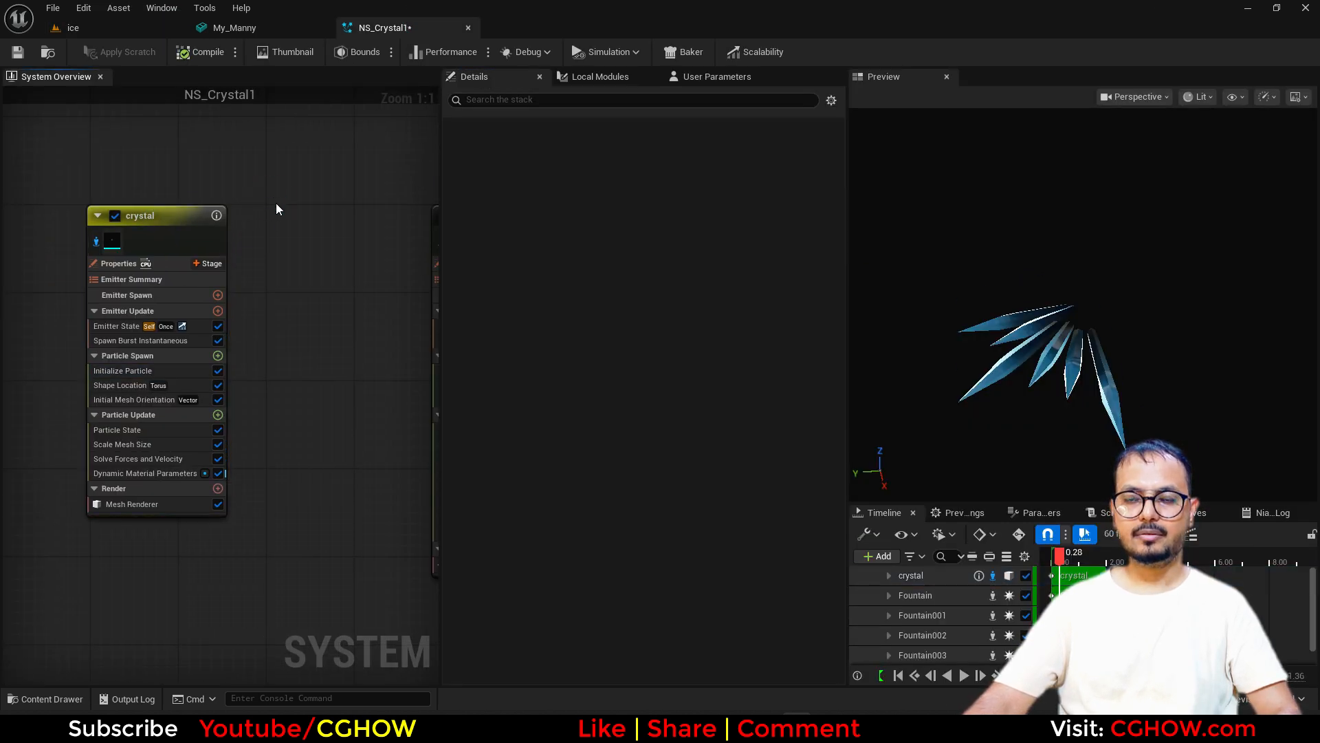
key("ctrl+v")
left_click(277, 231)
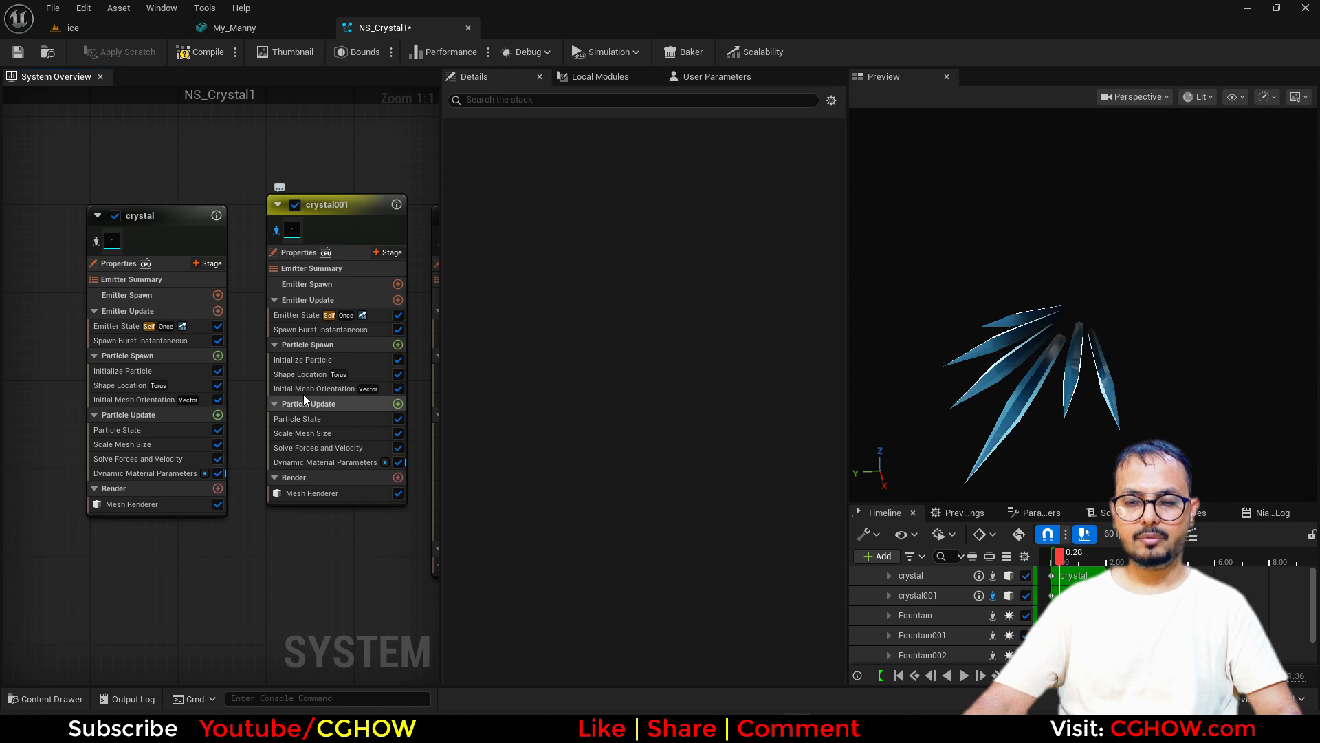
- Set crystal001's Mesh Scale Min to 2, 2, 2 and Max to 4, 4, 8, and its Spawn Count to 20
left_click(301, 360)
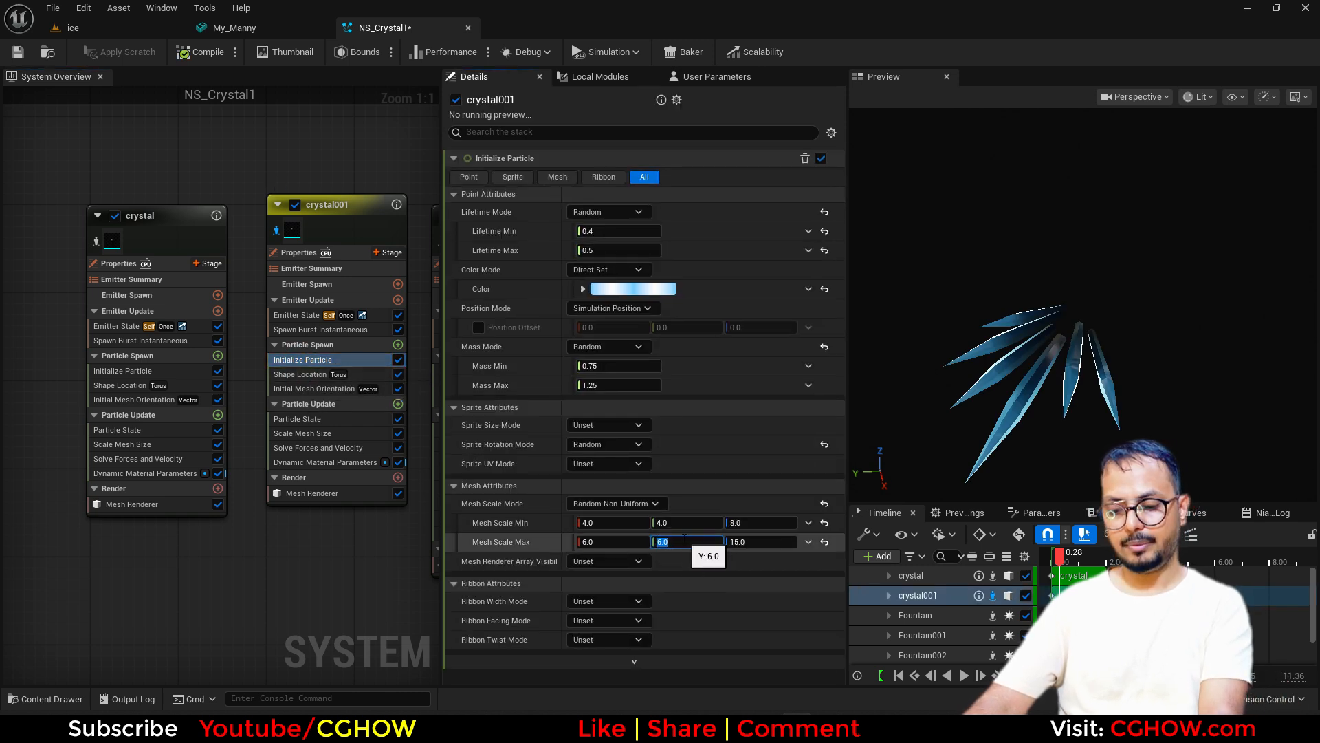
left_click(627, 543)
type("4")
key("Tab")
type("4")
left_click(676, 525)
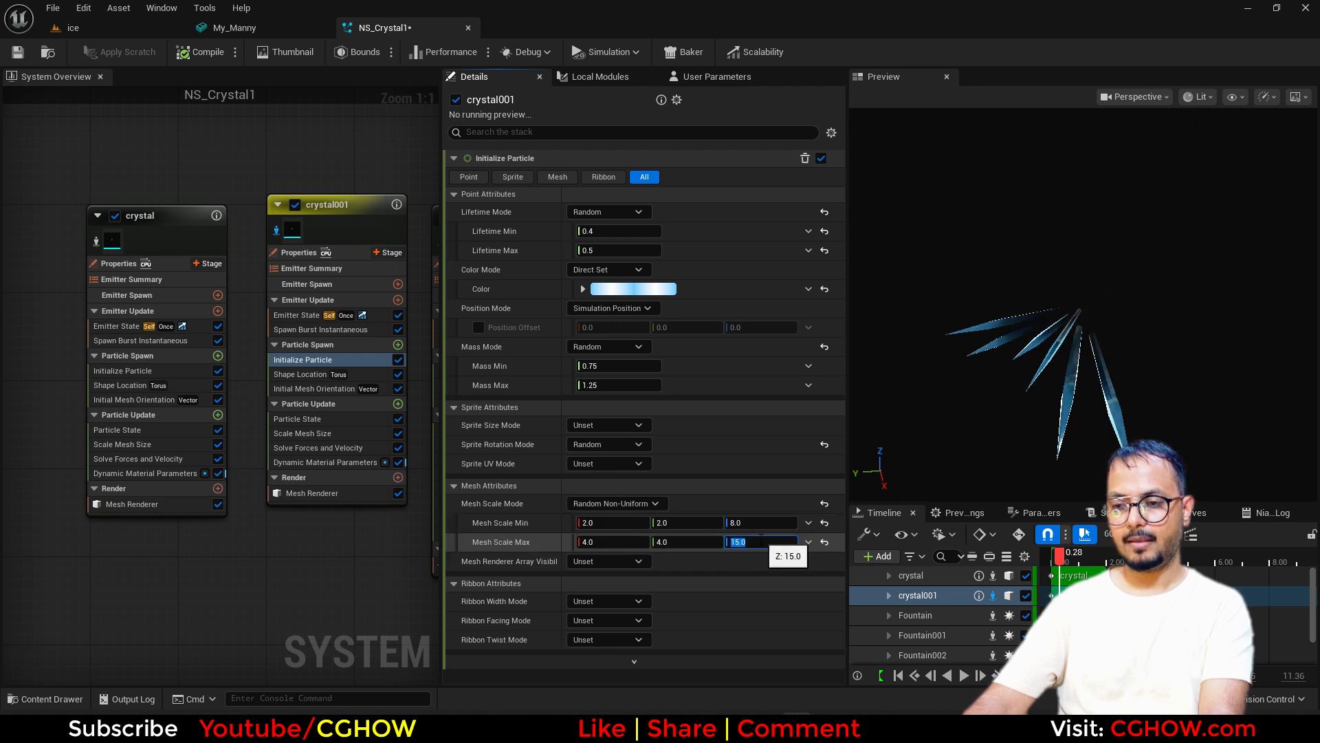
type("8")
key("Return")
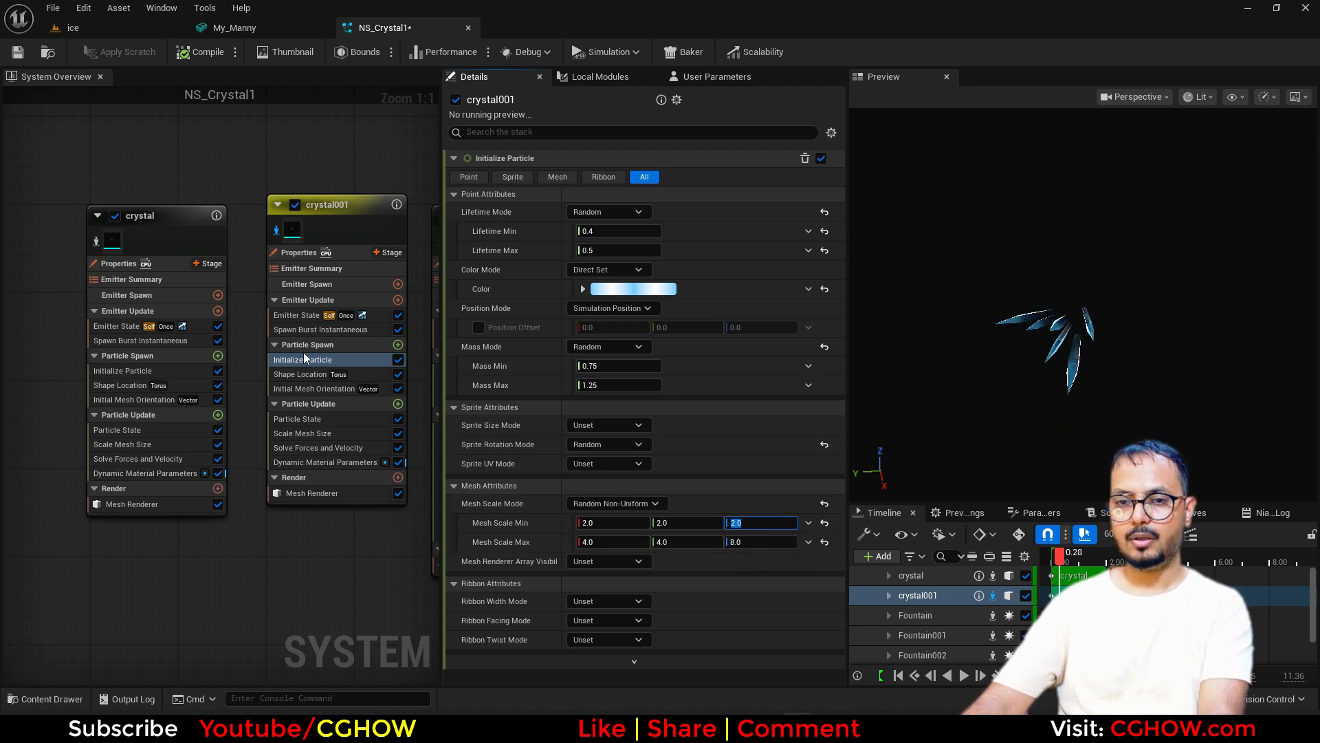
type("20")
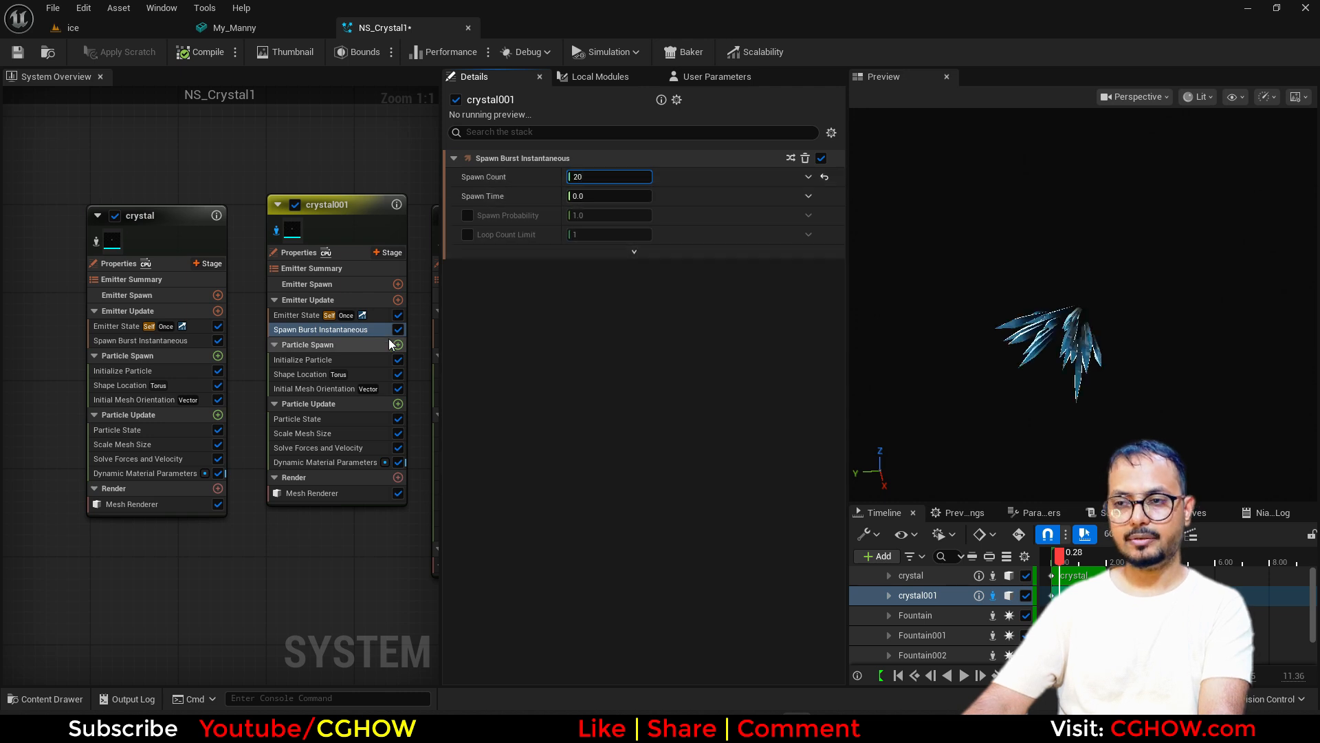
key("Return")
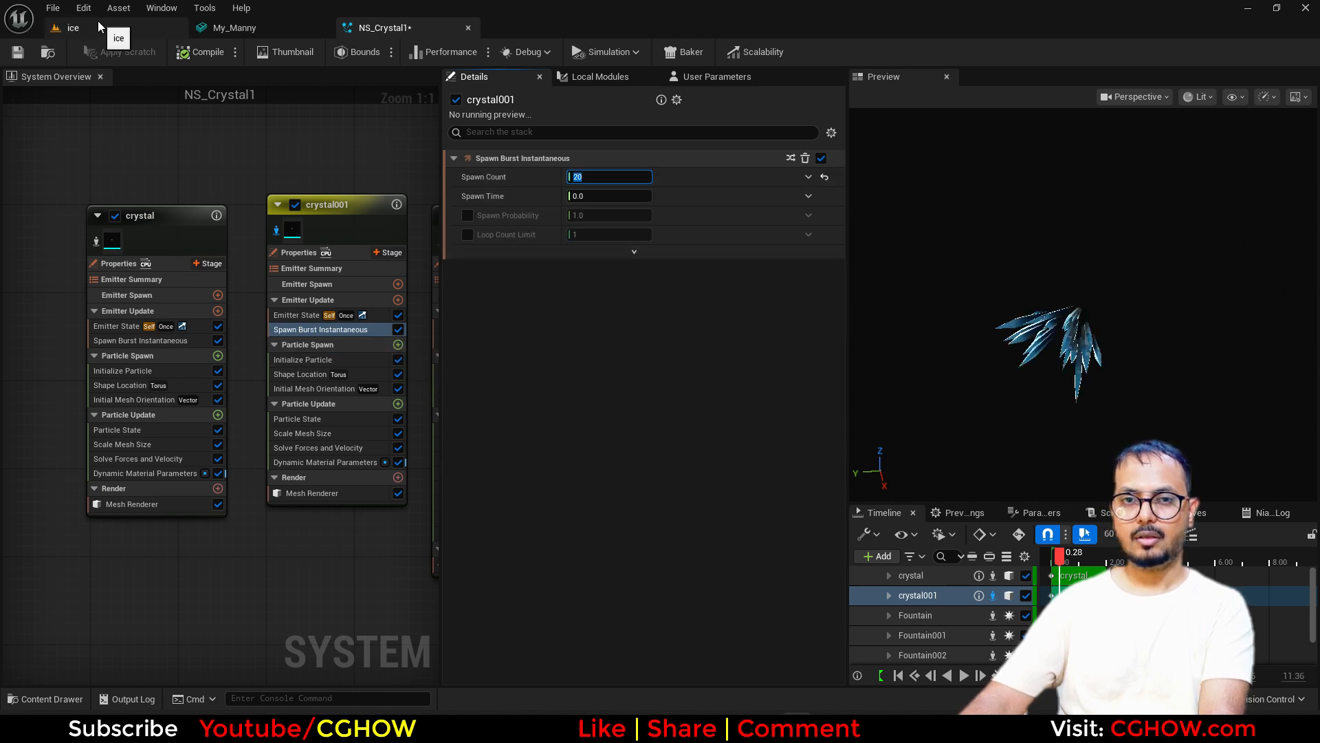
- Add an Add Velocity module to crystal001's Particle Spawn, using From Point mode with a Velocity Speed of 100
left_click(398, 345)
left_click(148, 449)
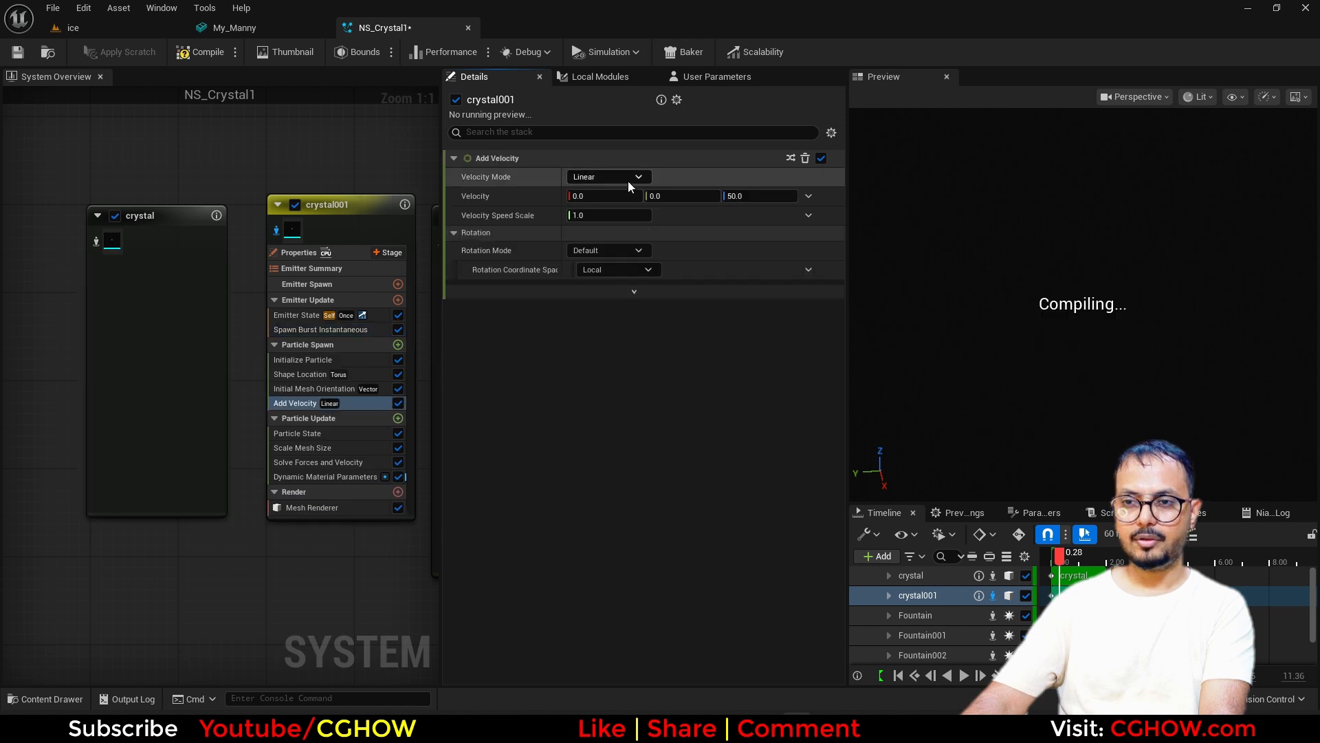
left_click(622, 176)
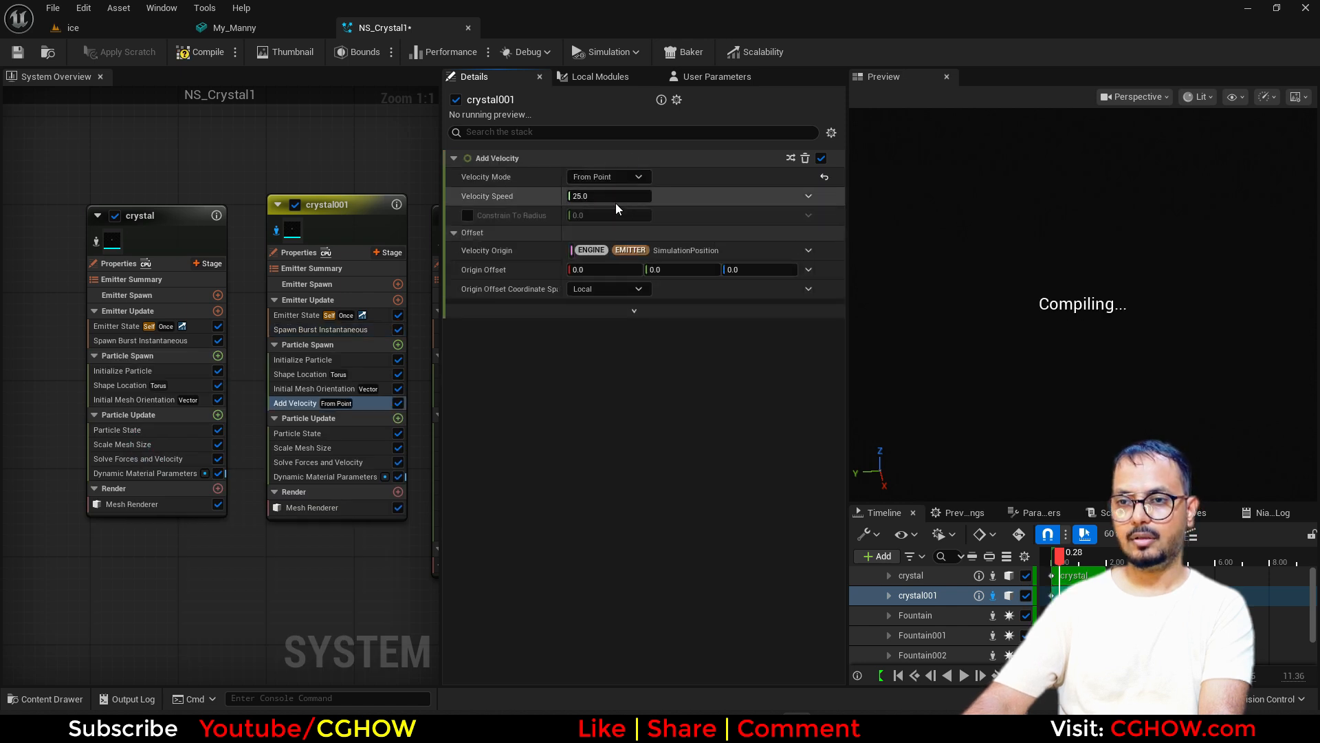
left_click(608, 196)
type("100")
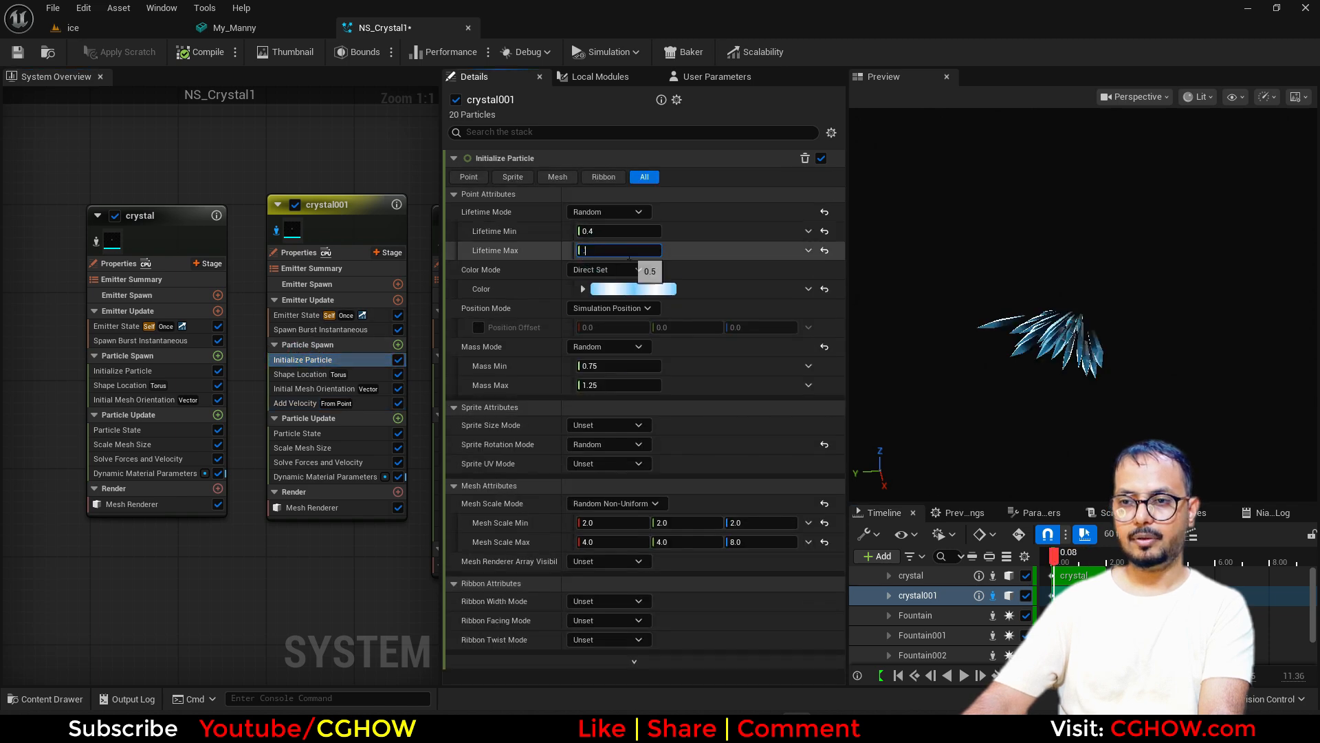
- Set crystal001's Lifetime Max to 0.7 and isolate both crystal emitters together for a preview in the level
type(".7")
key("Return")
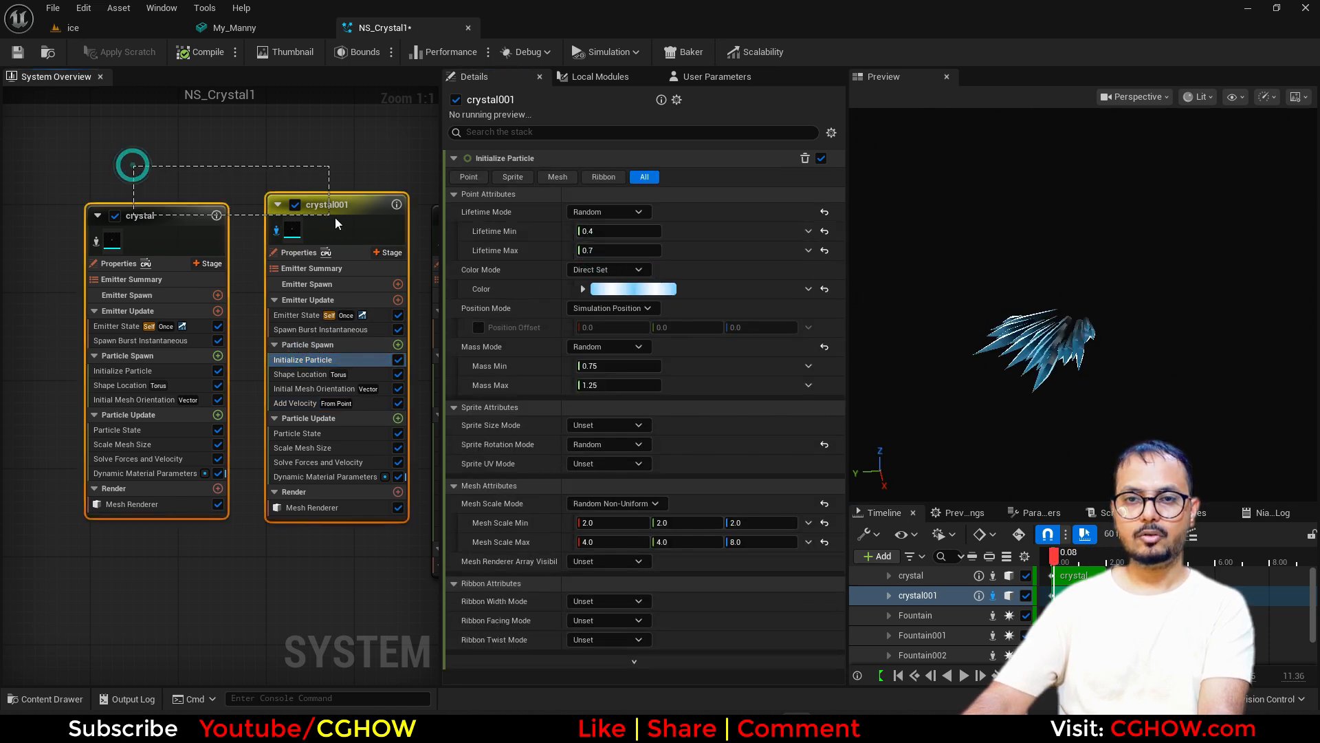
left_click_drag(336, 218, 337, 219)
right_click(333, 204)
left_click(378, 264)
left_click(75, 27)
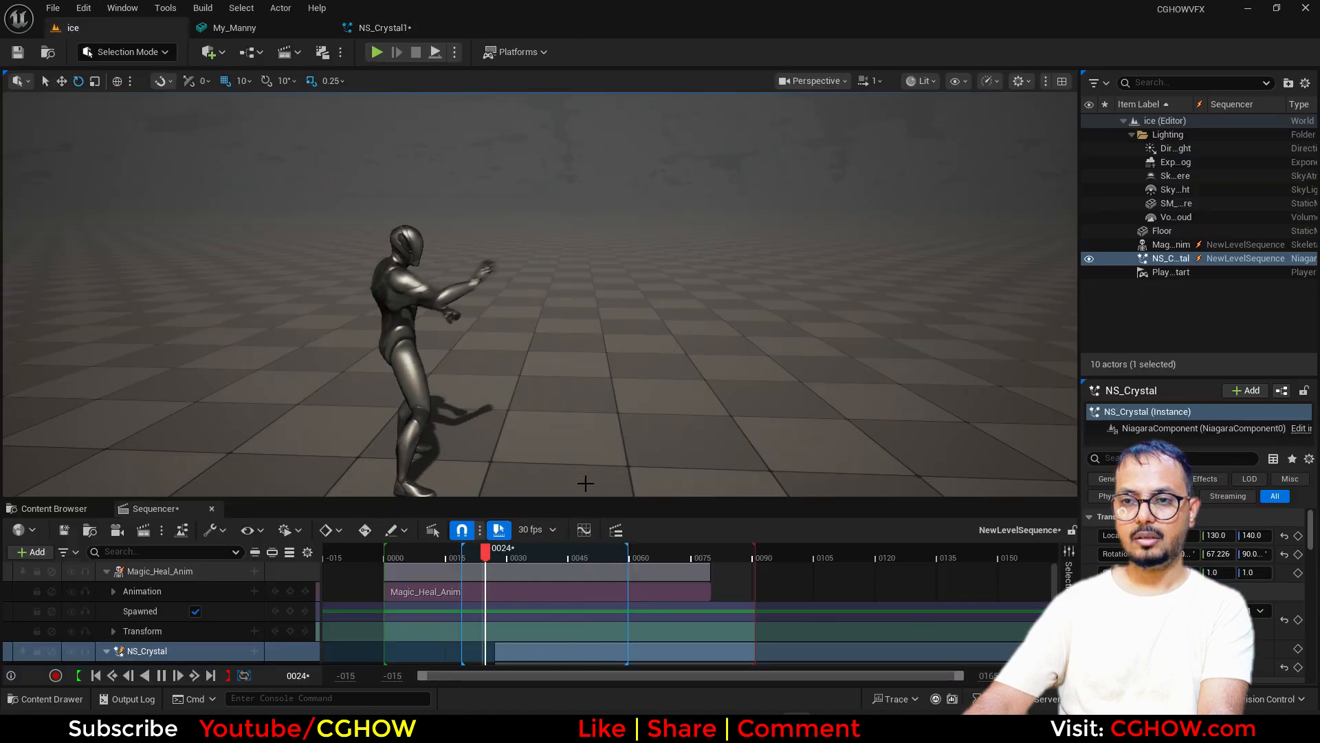
- Check crystal001's Scale Mesh Size curve and preview both crystal emitters in the level sequence
left_click(398, 31)
left_click(316, 450)
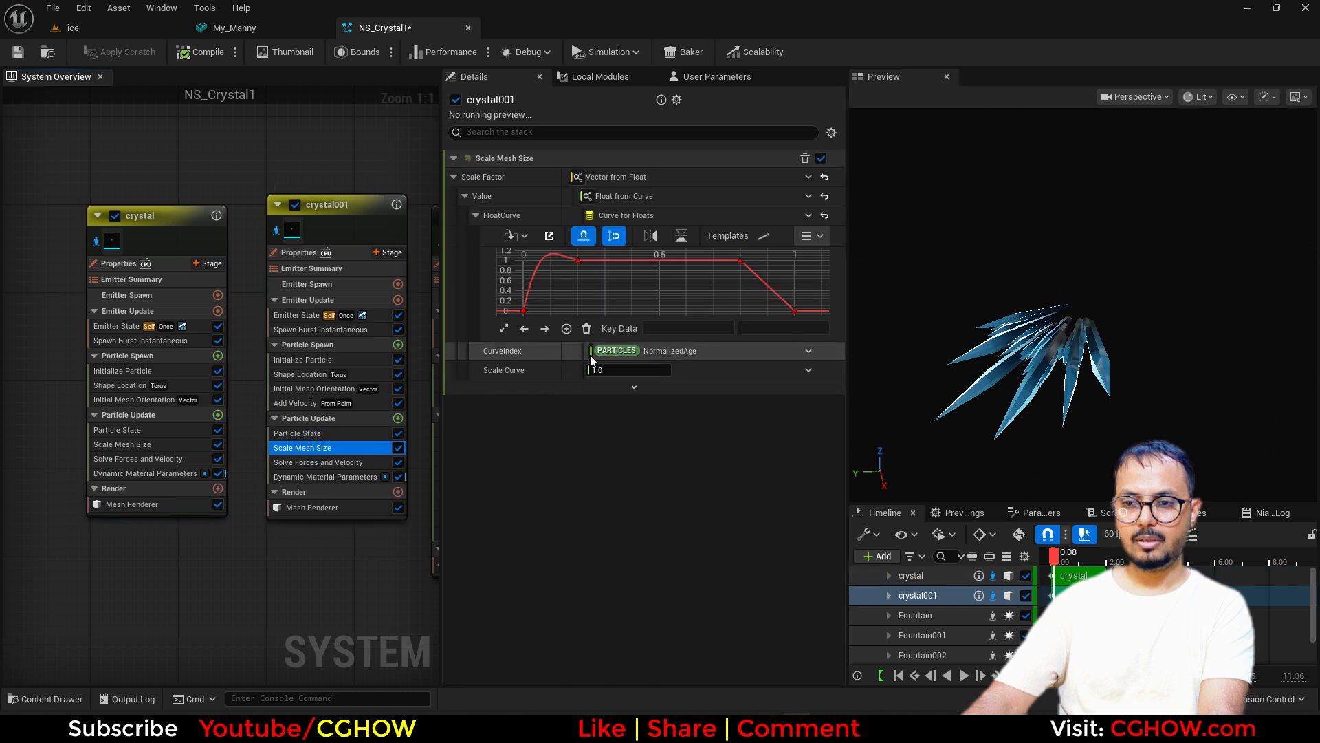
left_click(621, 368)
left_click(105, 29)
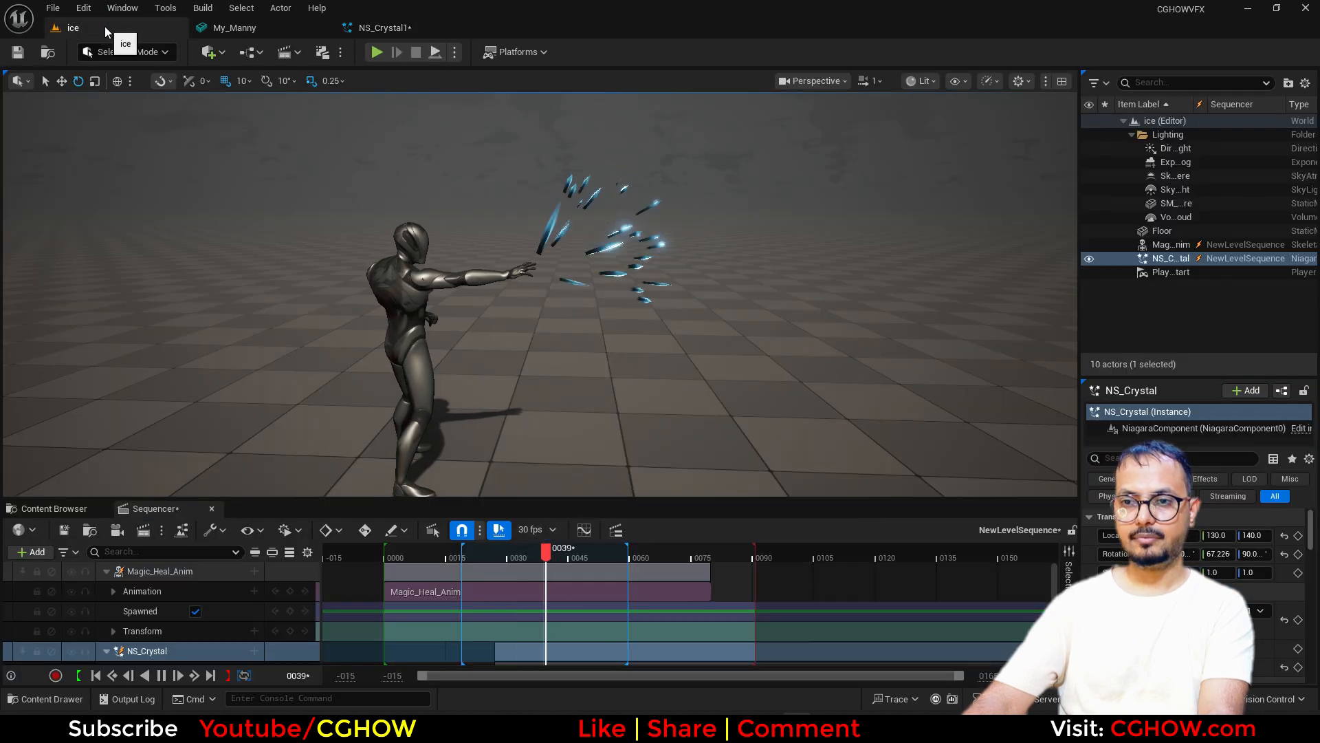
- Set crystal001's Lifetime Min to 0.2 and Lifetime Max to 0.3 in Initialize Particle
left_click(406, 29)
left_click(318, 362)
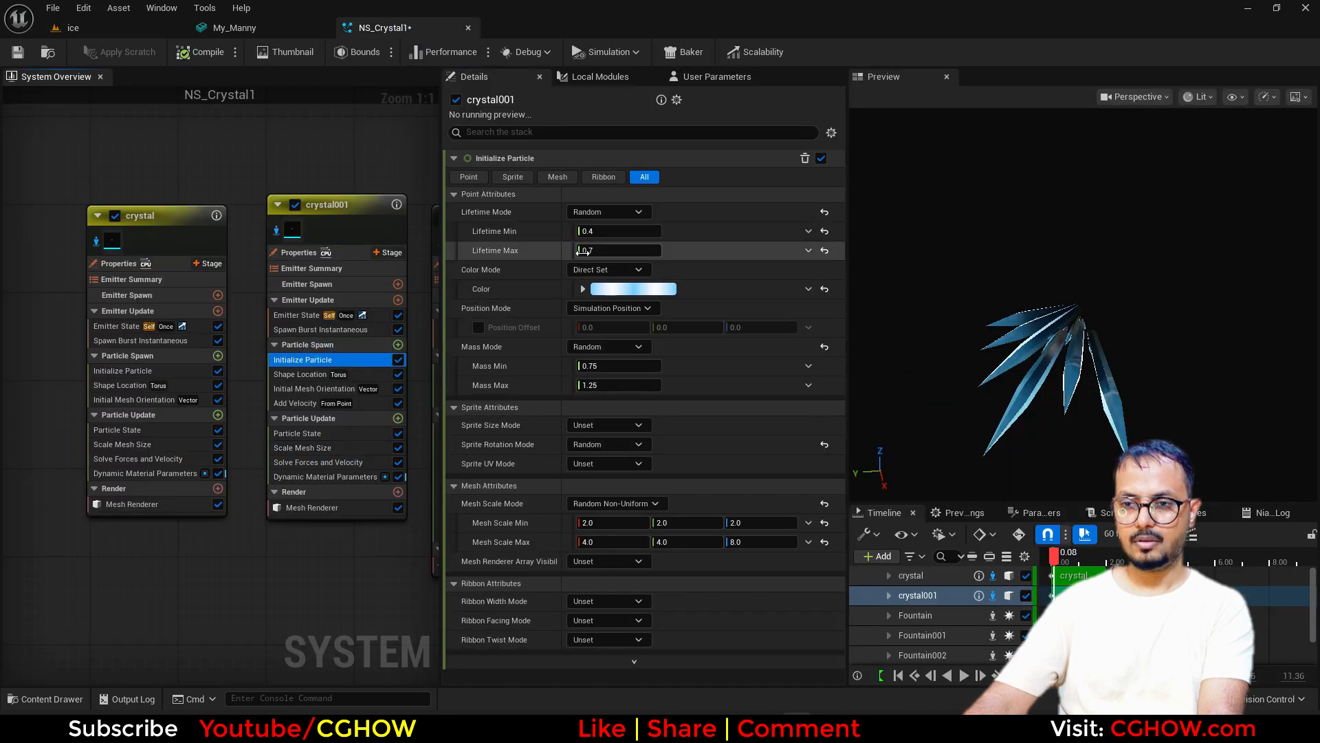
left_click(616, 249)
type(".3")
left_click(596, 231)
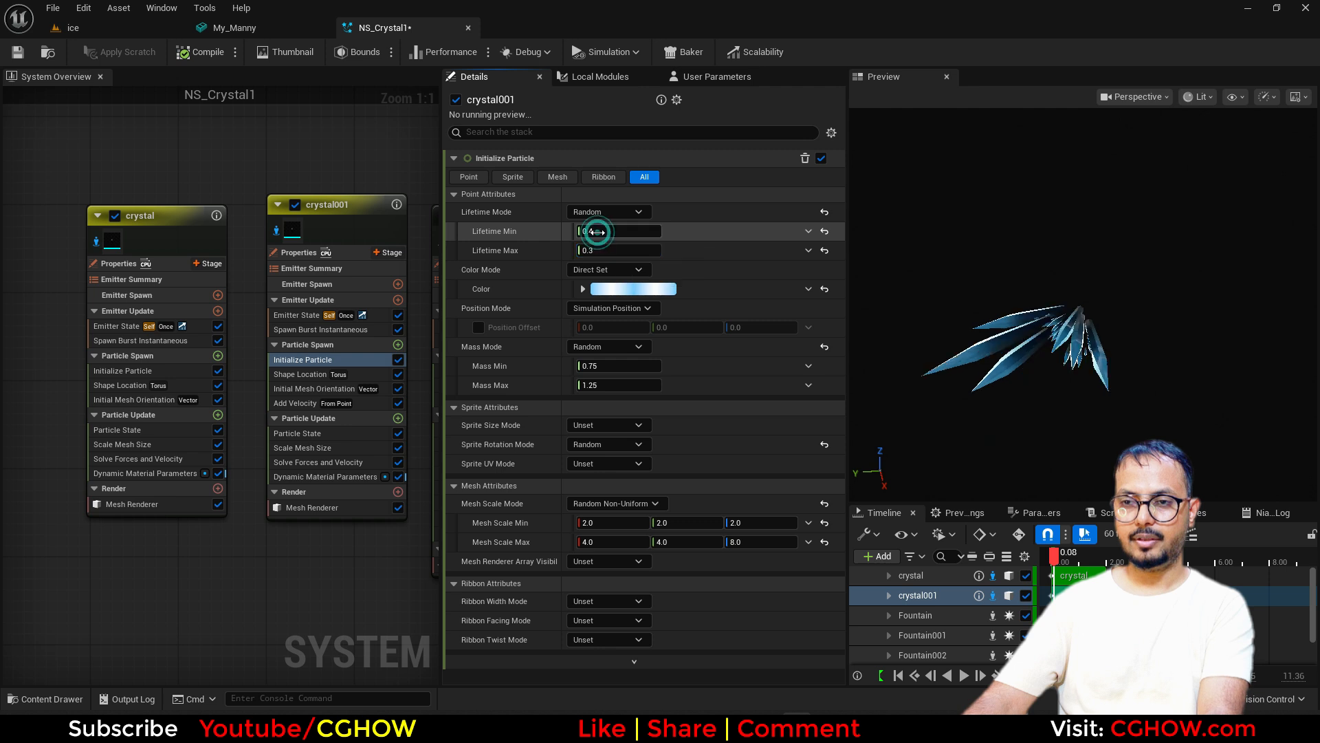
type(".2")
key("Return")
- Drive crystal001's Velocity Speed with a Random Range Float from 100 to 200, and preview in the level
left_click(300, 404)
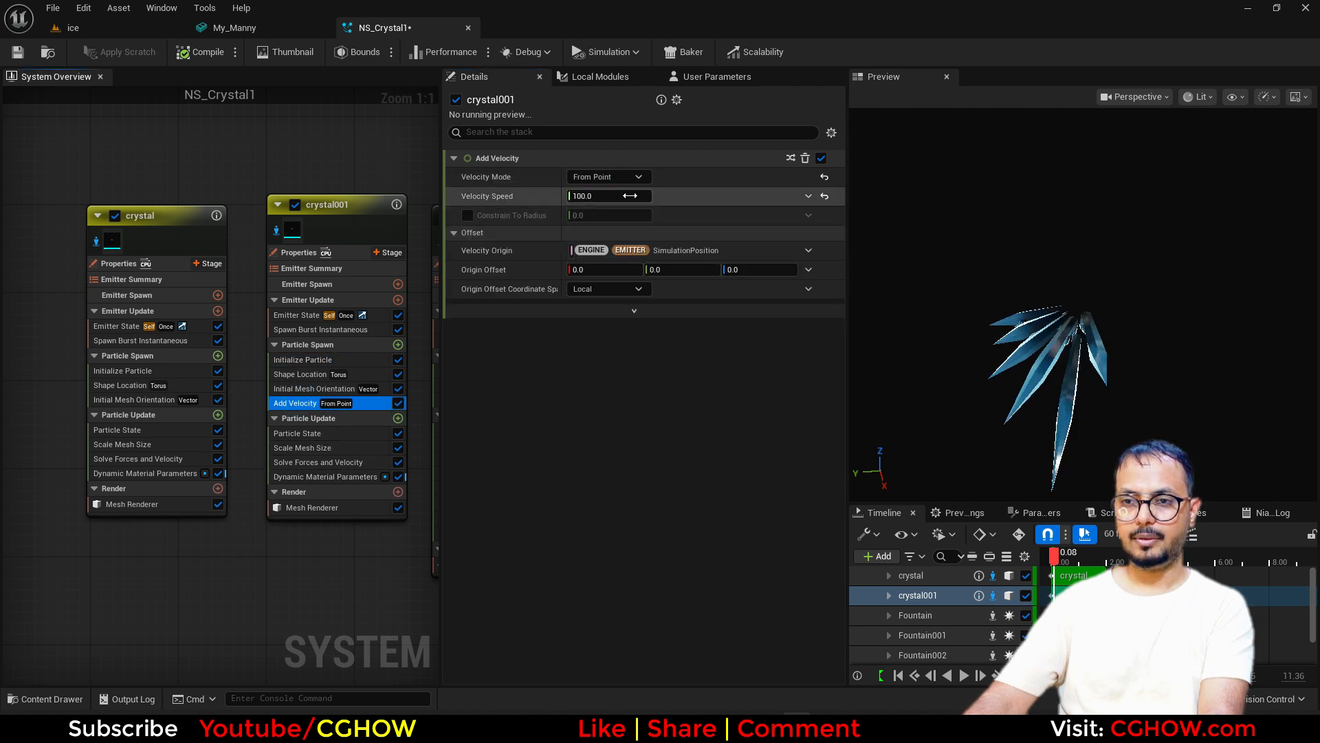
left_click(809, 198)
type("random")
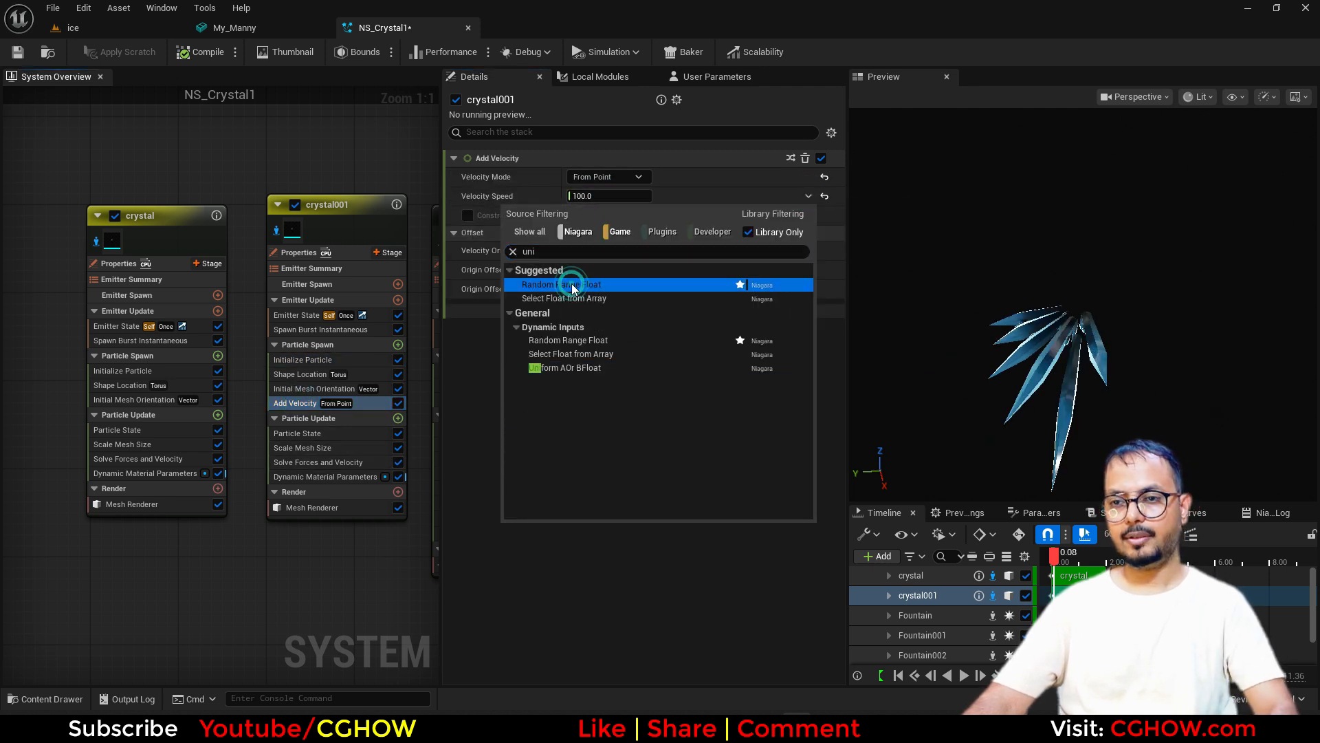
left_click(578, 283)
type("100")
left_click(603, 234)
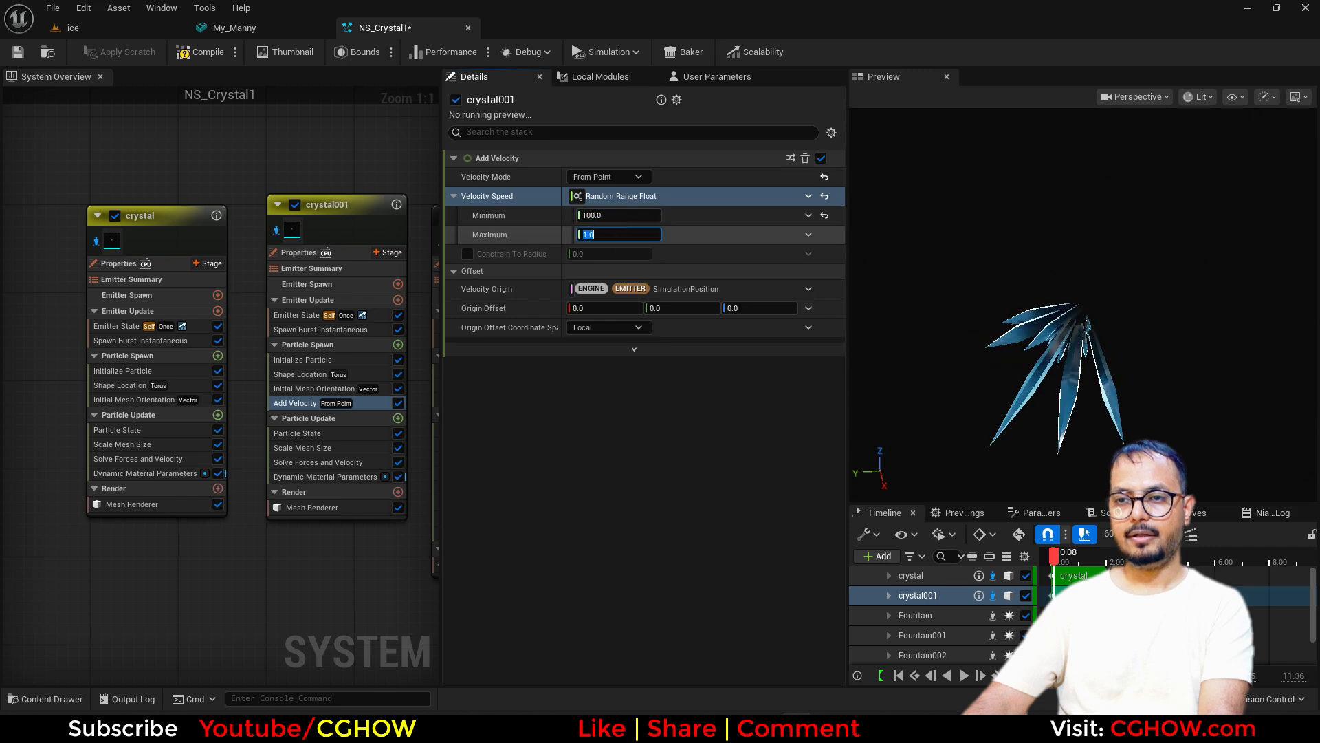
type("200")
key("Return")
left_click(113, 30)
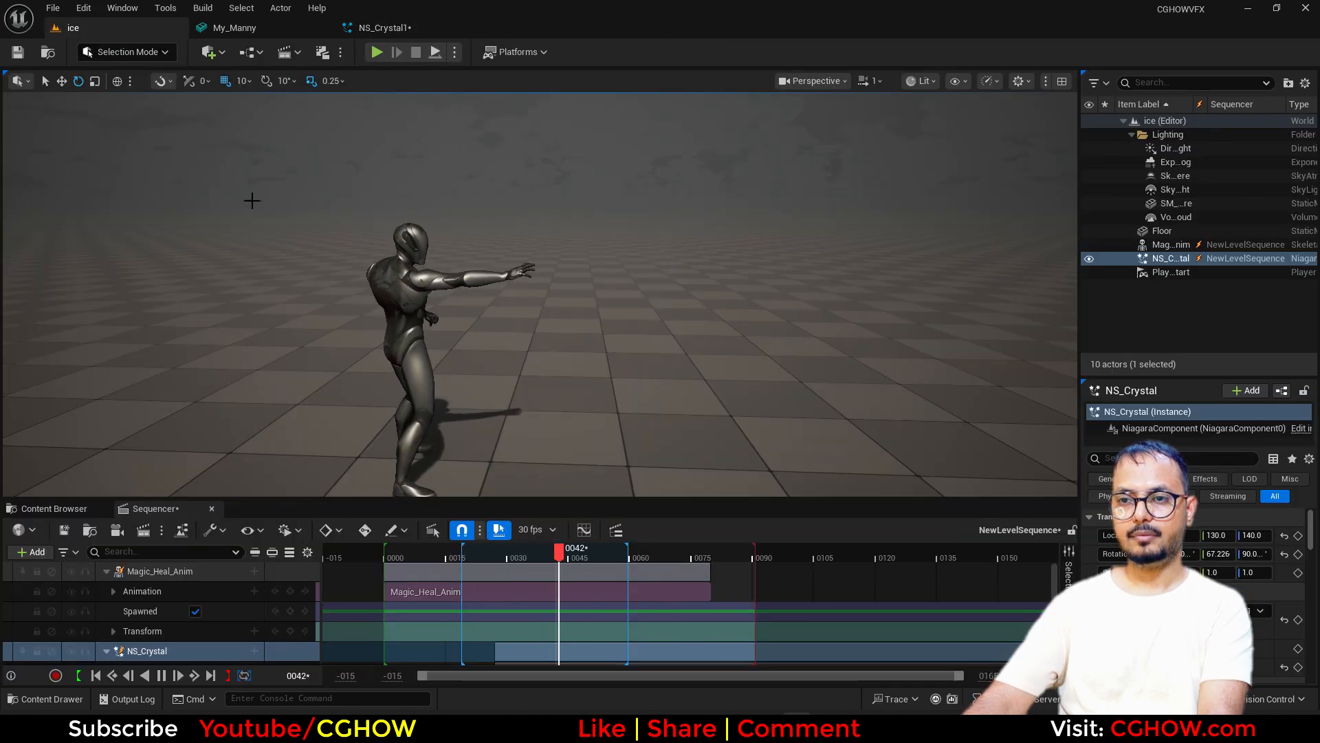
- Set crystal001's Velocity Speed Maximum to about 755.83 and its Large Radius range to 2 and about 22.19, and preview in the level
left_click(380, 27)
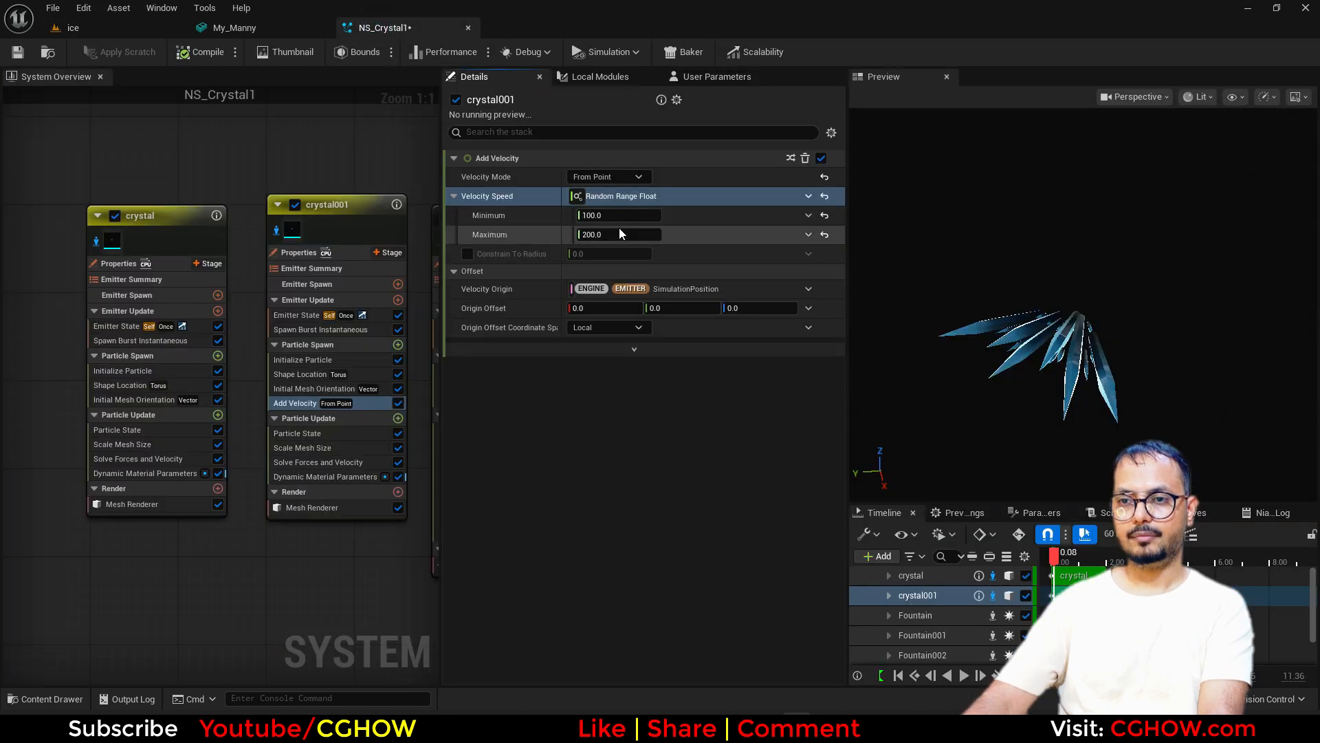
left_click(113, 27)
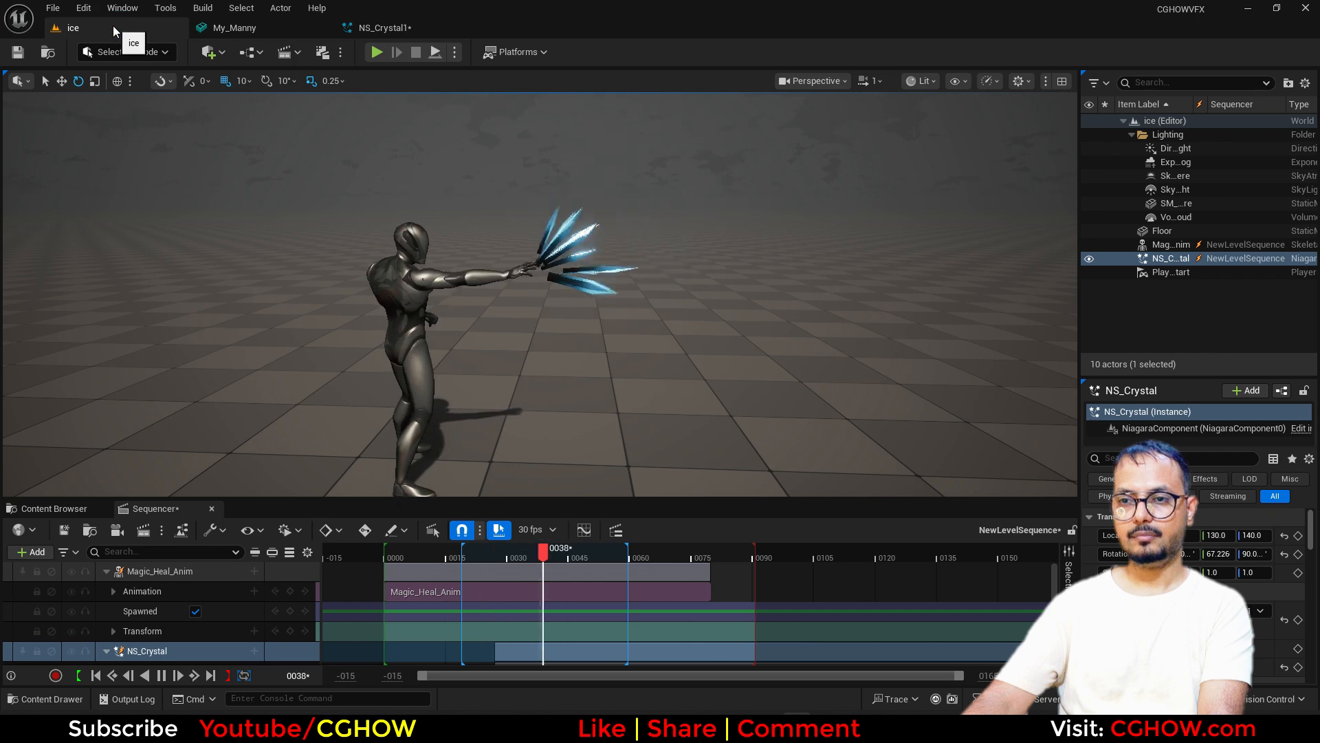
left_click(384, 28)
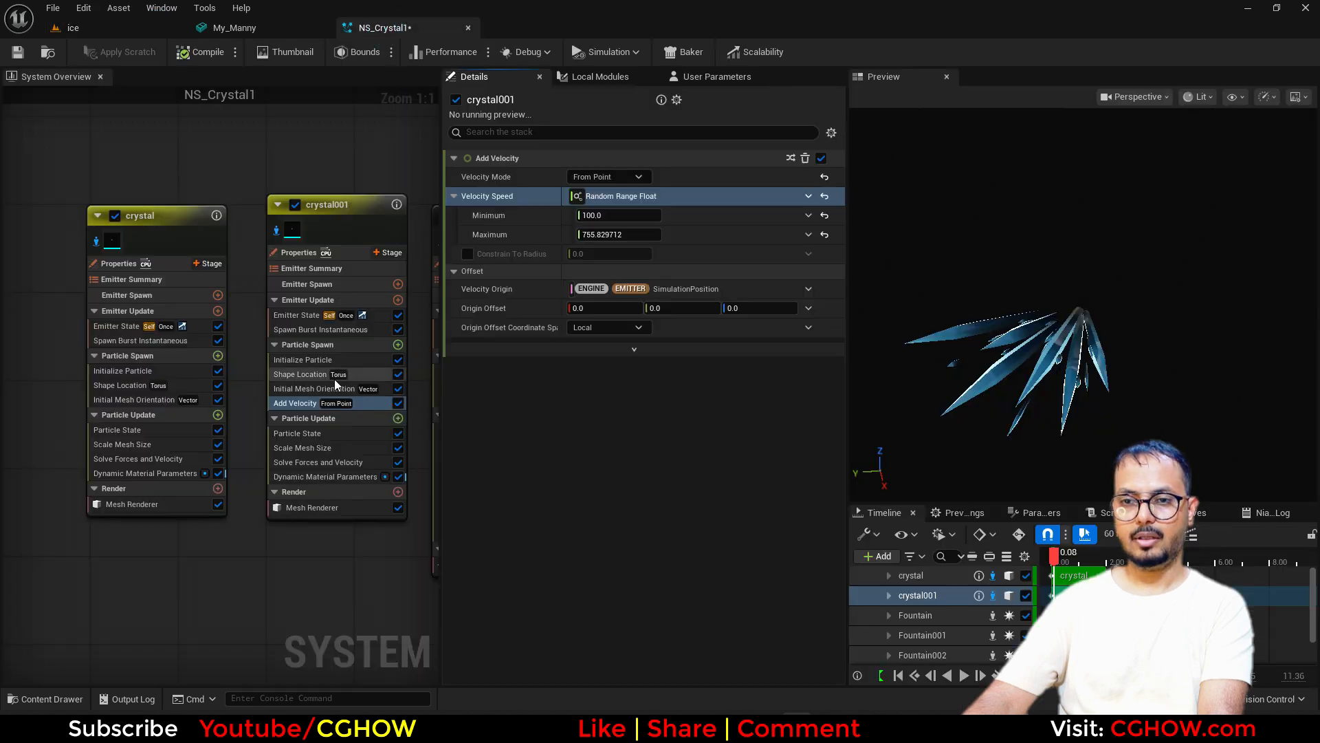
left_click(602, 273)
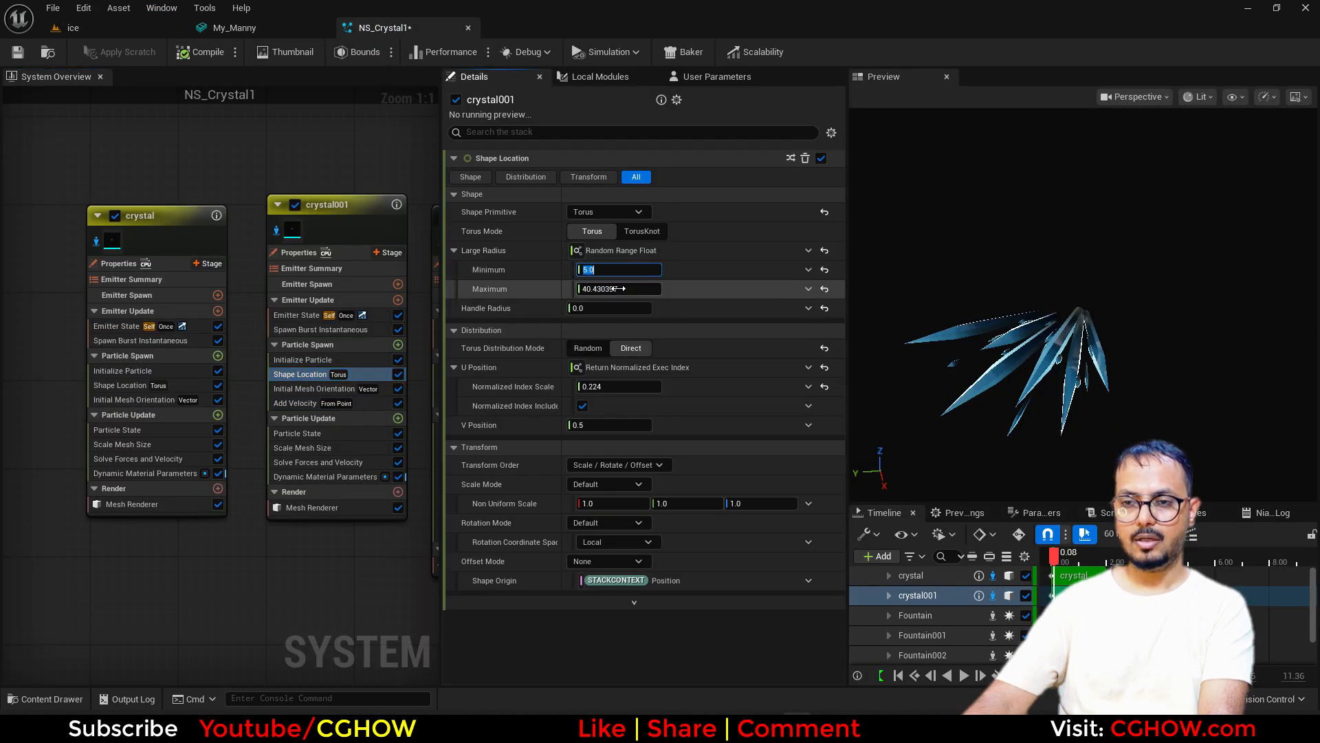
left_click_drag(624, 289, 643, 289)
left_click(71, 28)
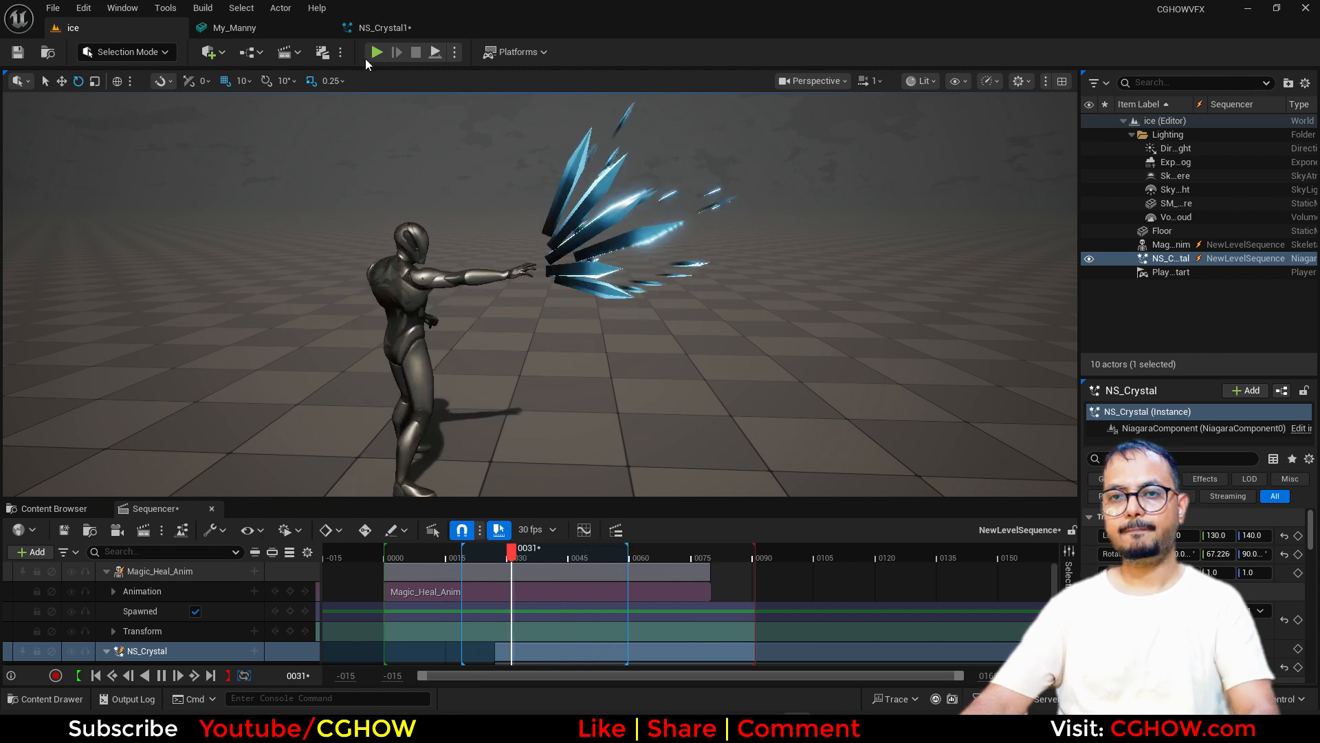
- Isolate the Fountain emitter and preview its particles in the level sequence
left_click(382, 27)
right_click_drag(421, 155, 242, 165)
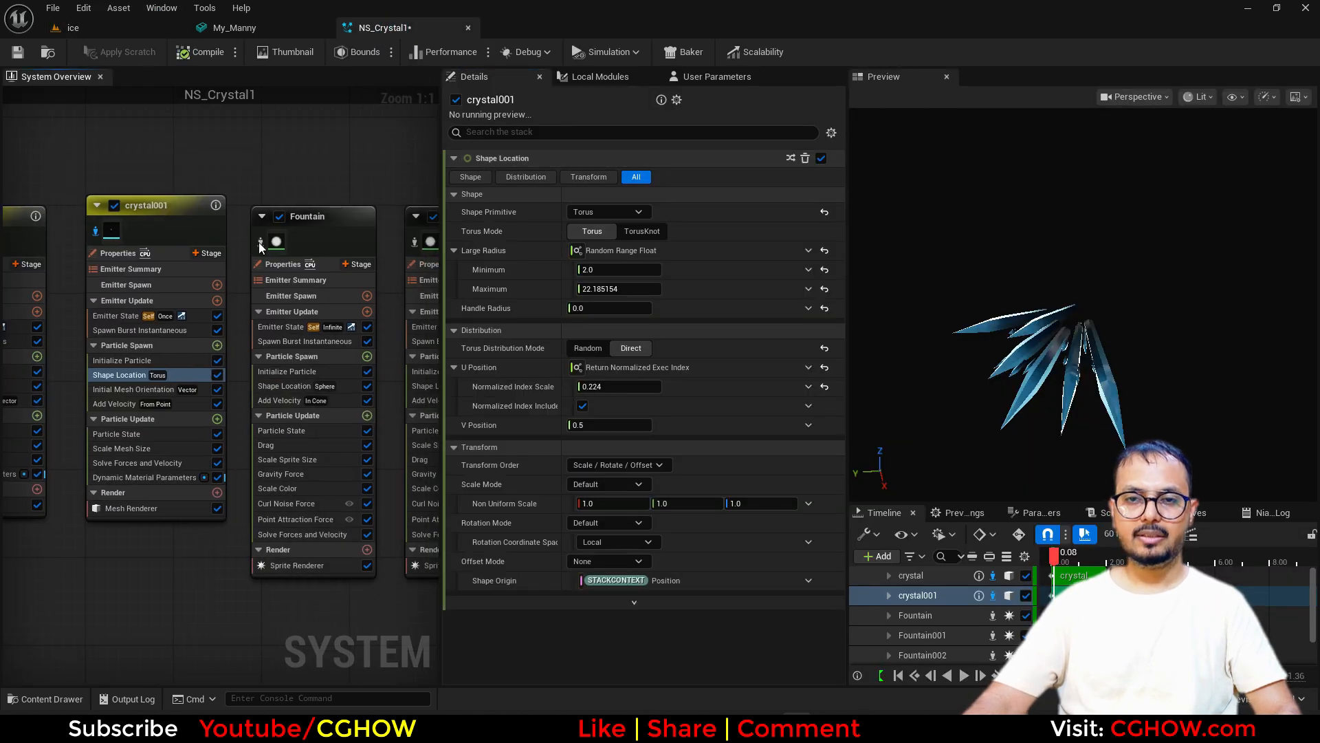
left_click(97, 31)
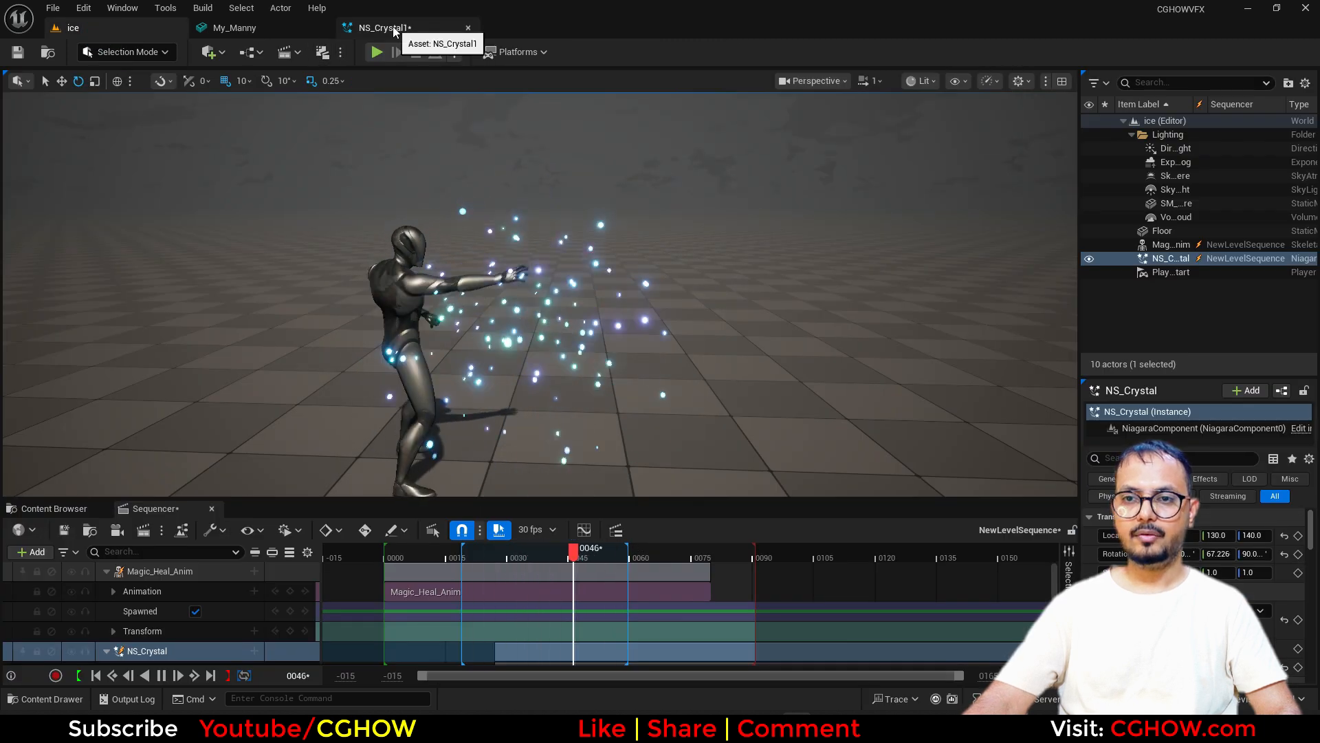
- Set the Cone Axis of Fountain's Add Velocity module to 0, 1, 0 and preview the particles in the level
left_click(395, 29)
left_click(283, 400)
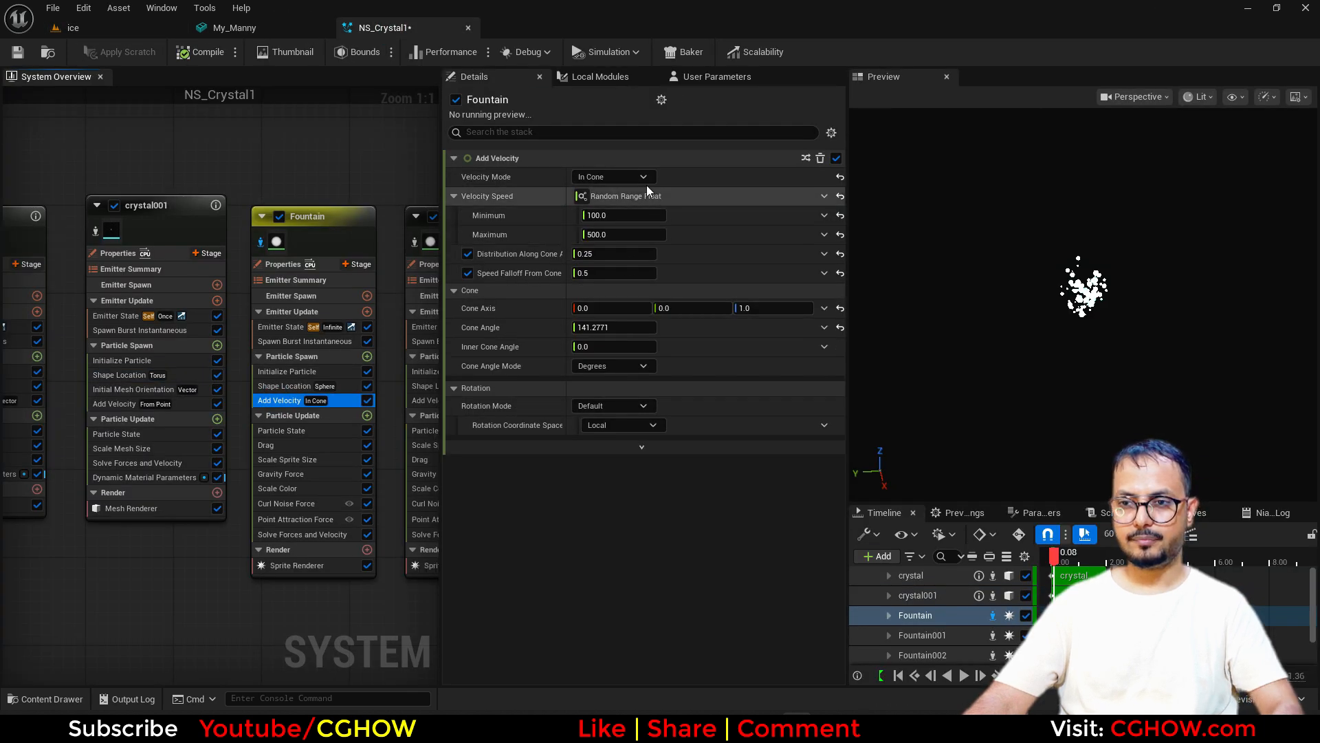
left_click(700, 306)
type("1")
key("Return")
left_click(130, 29)
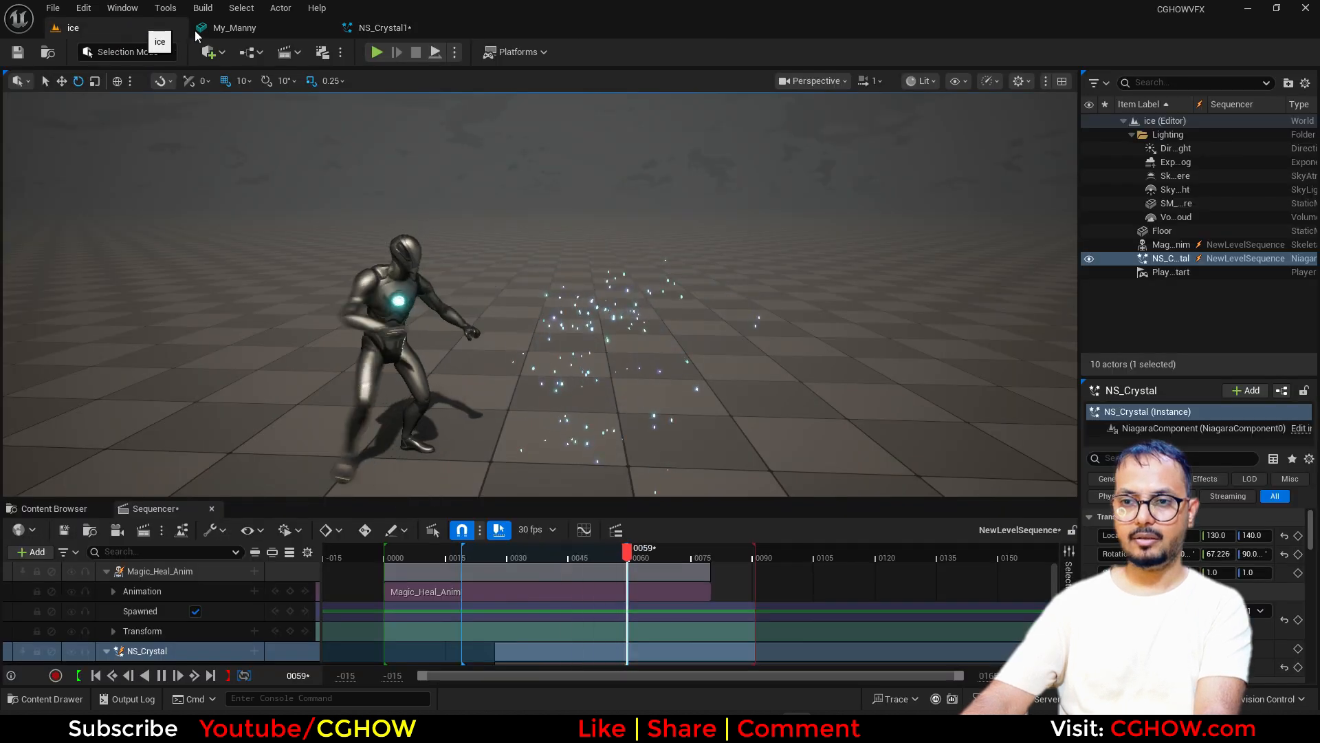
- Adjust the Z component of Fountain's velocity Cone Axis and check the particle direction in the level sequence
left_click(413, 24)
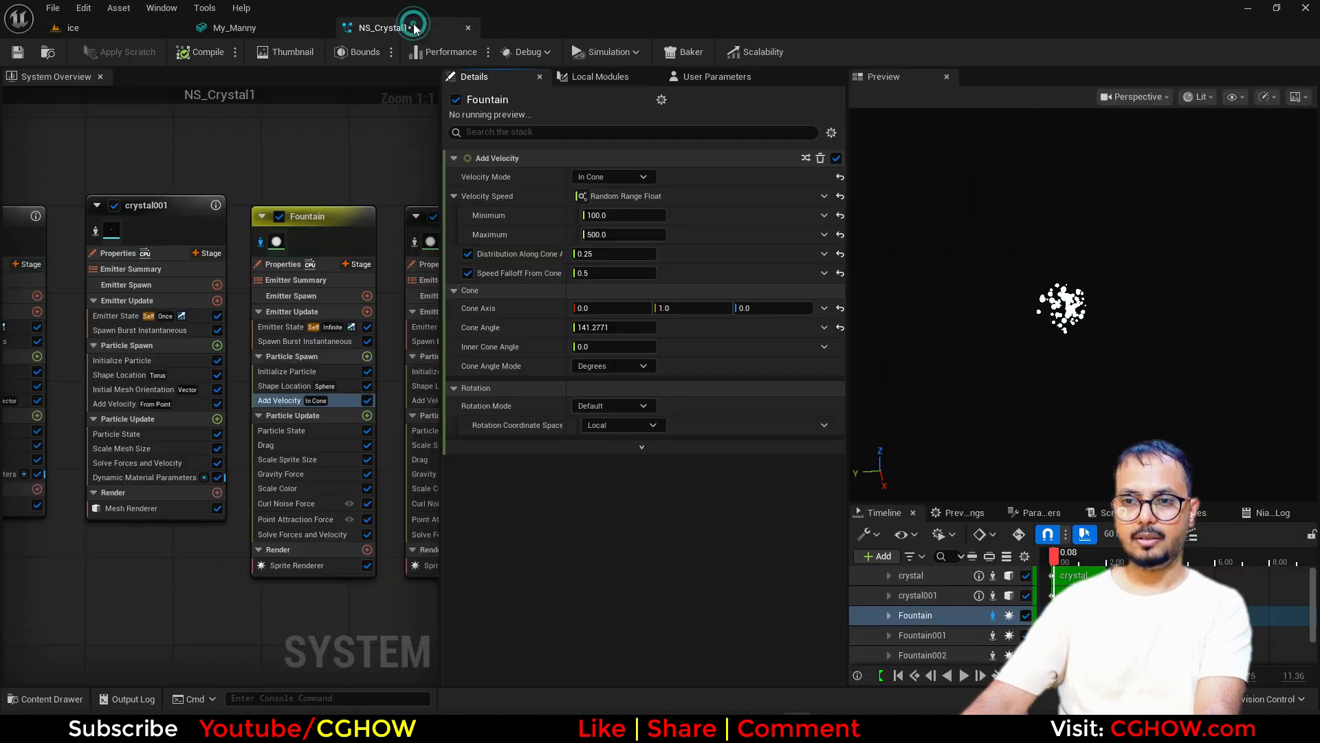
left_click(770, 308)
left_click(137, 30)
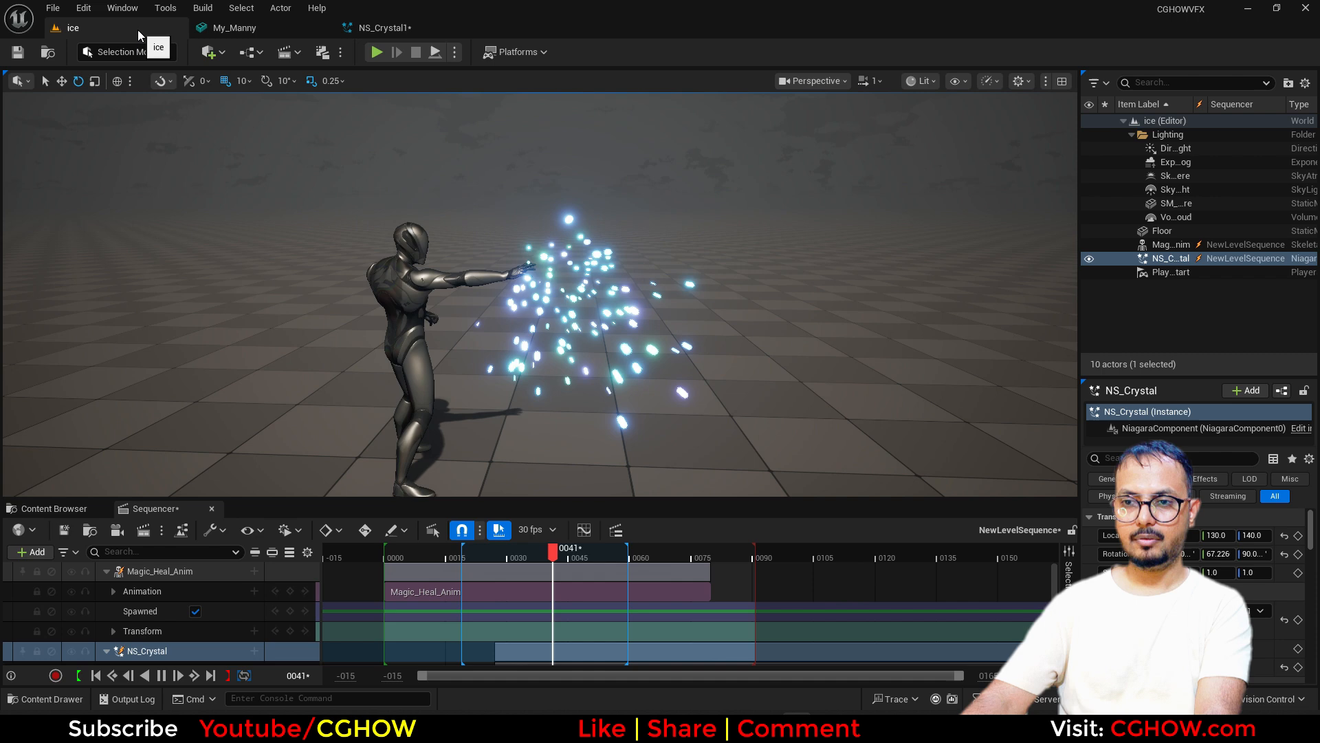
- Set the Z component of Fountain's velocity Cone Axis to 1 and -2, previewing each direction in the level sequence
left_click(377, 29)
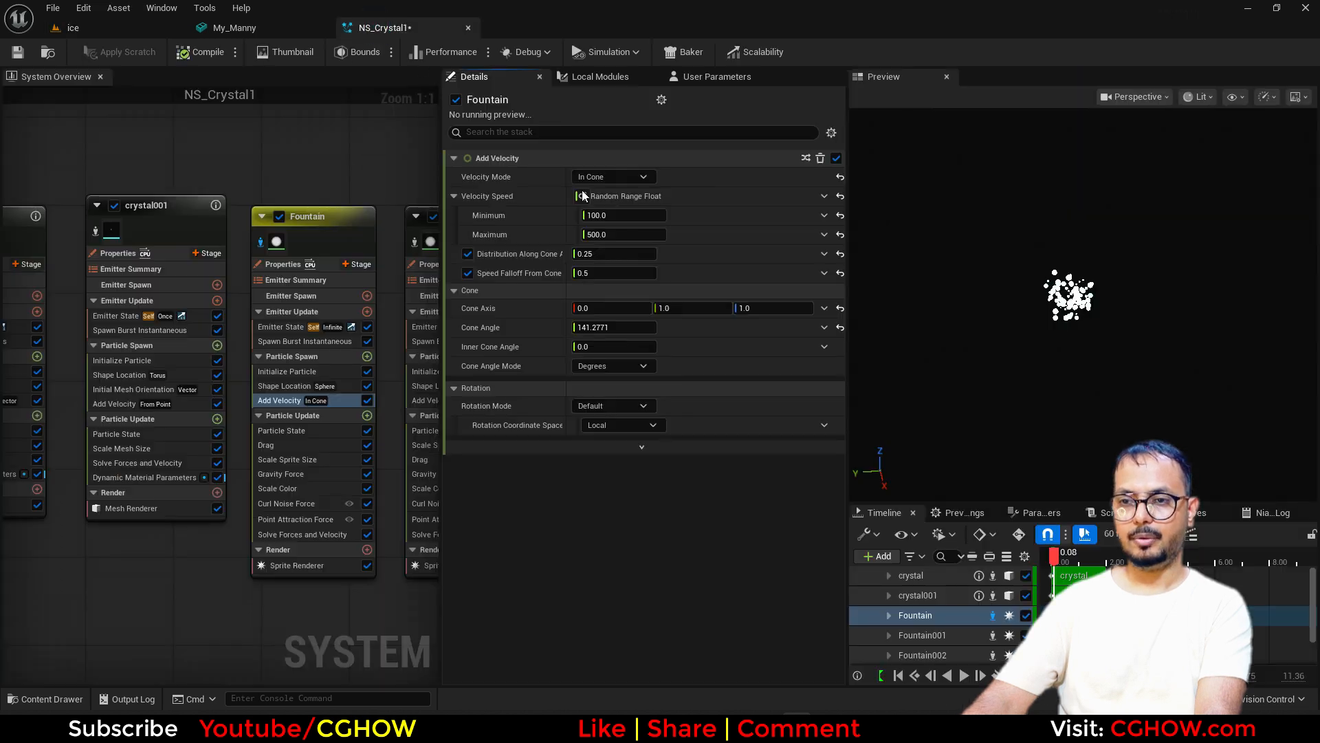
left_click(73, 28)
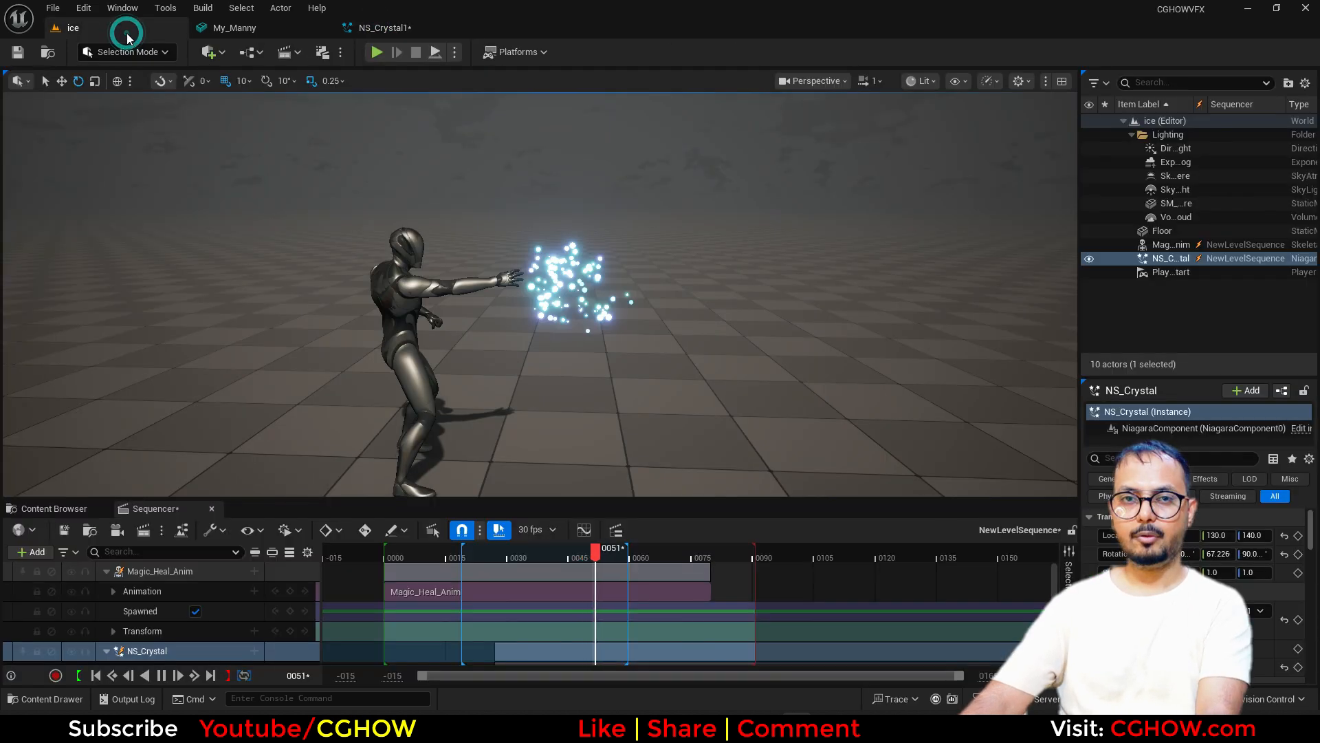
left_click(398, 31)
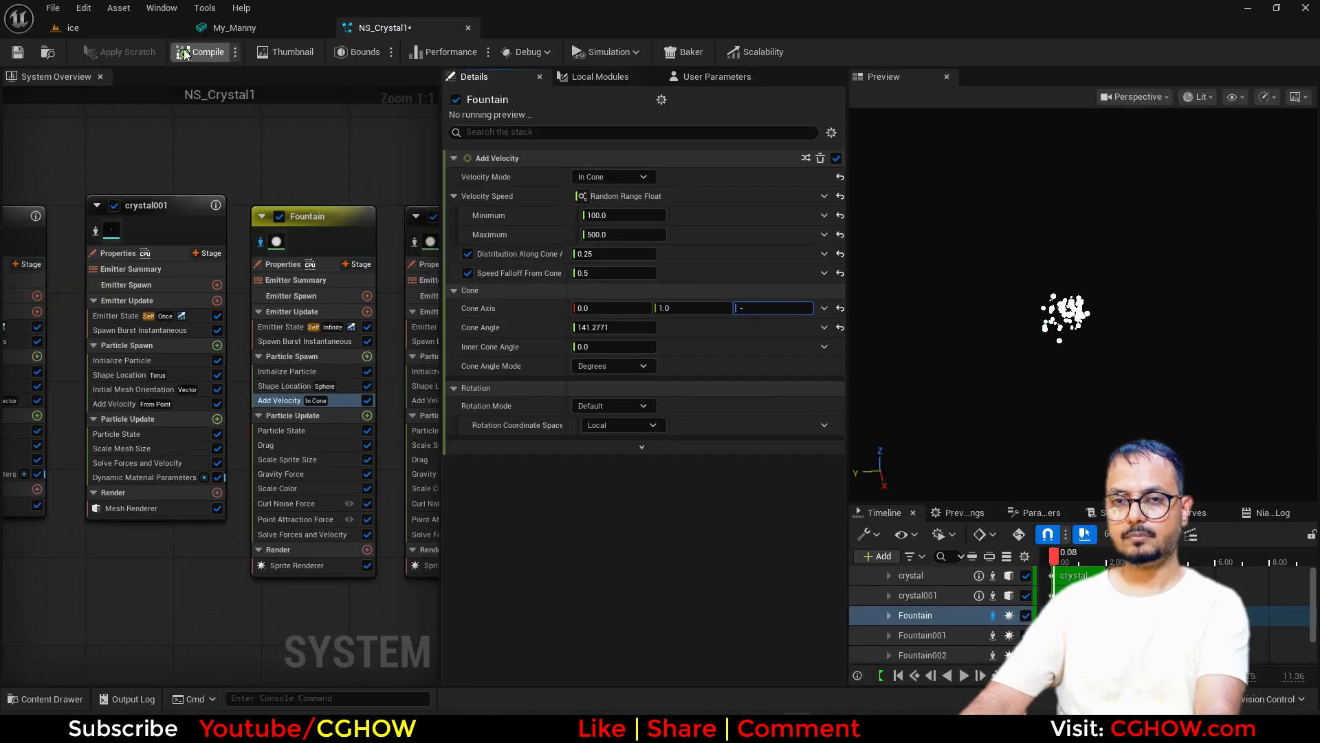
left_click(139, 32)
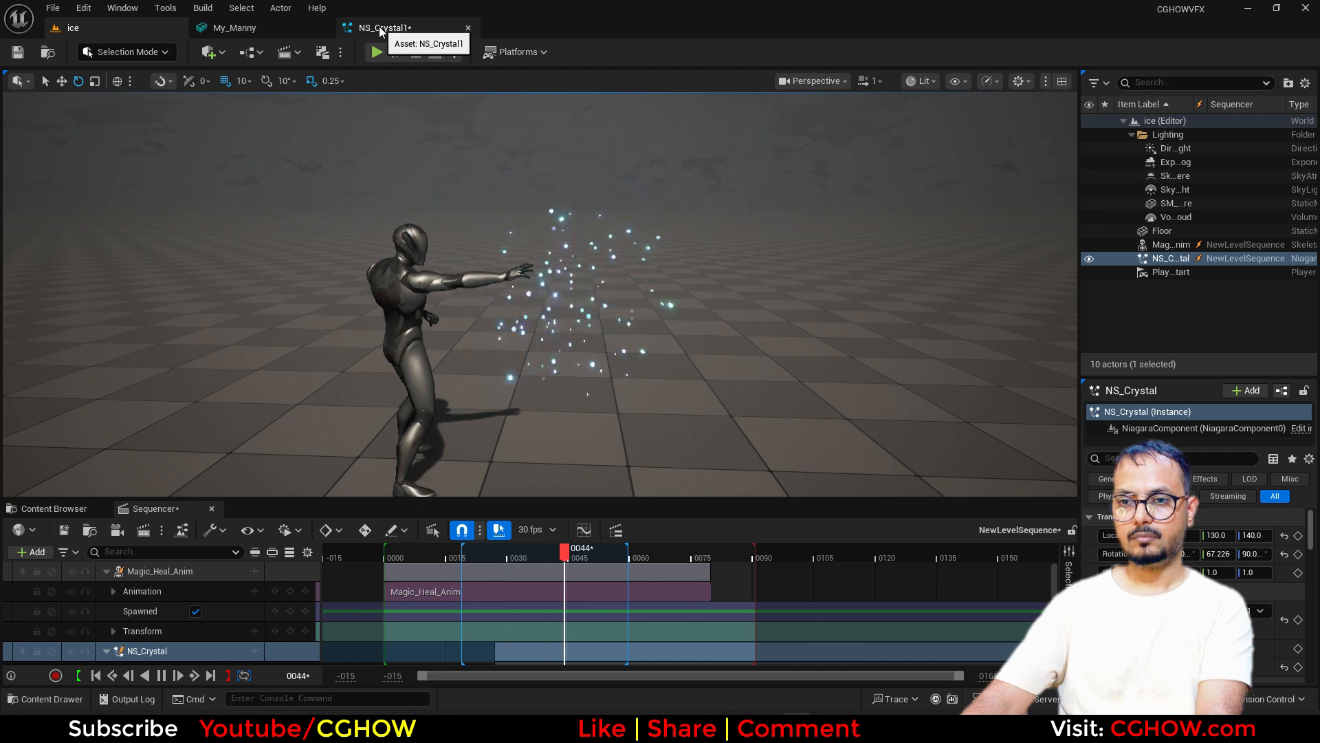
left_click(380, 29)
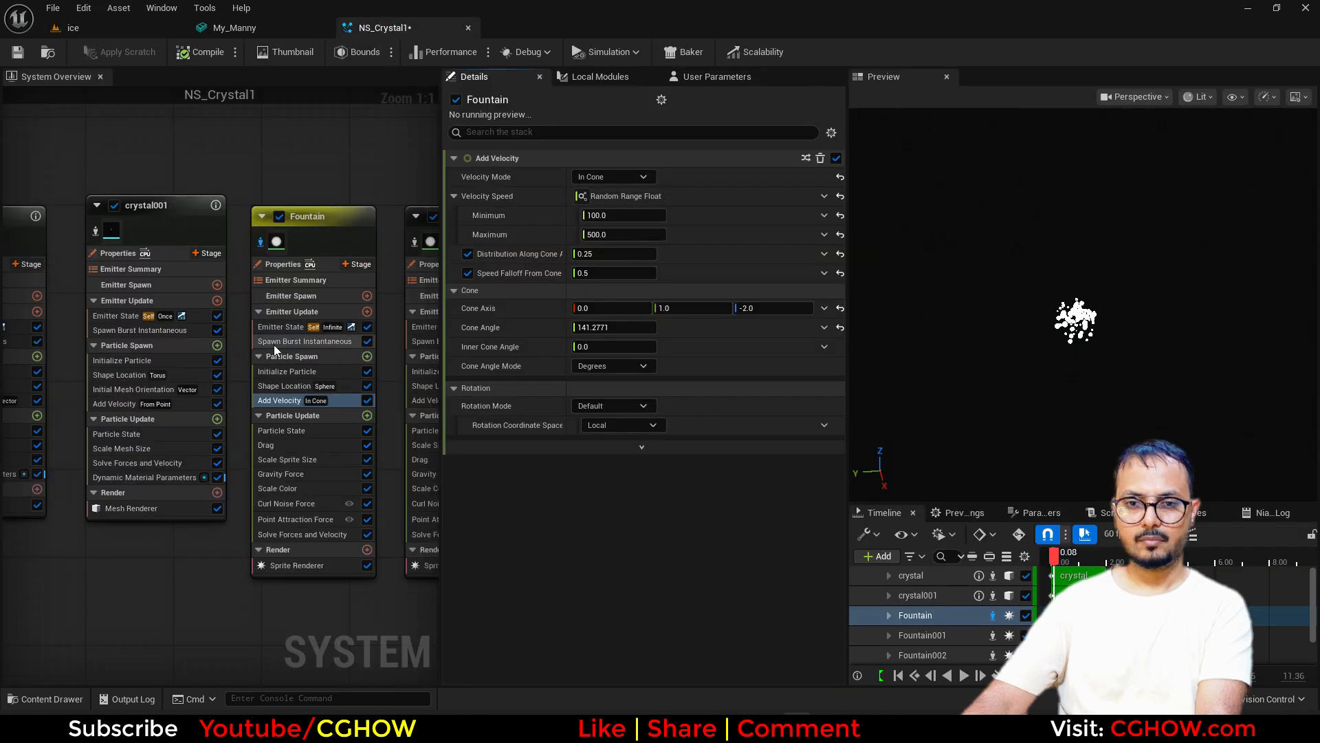
- Set Fountain's Initialize Particle Lifetime Min to 0.2 and Lifetime Max to 0.5, and preview the particles in the level
left_click(274, 366)
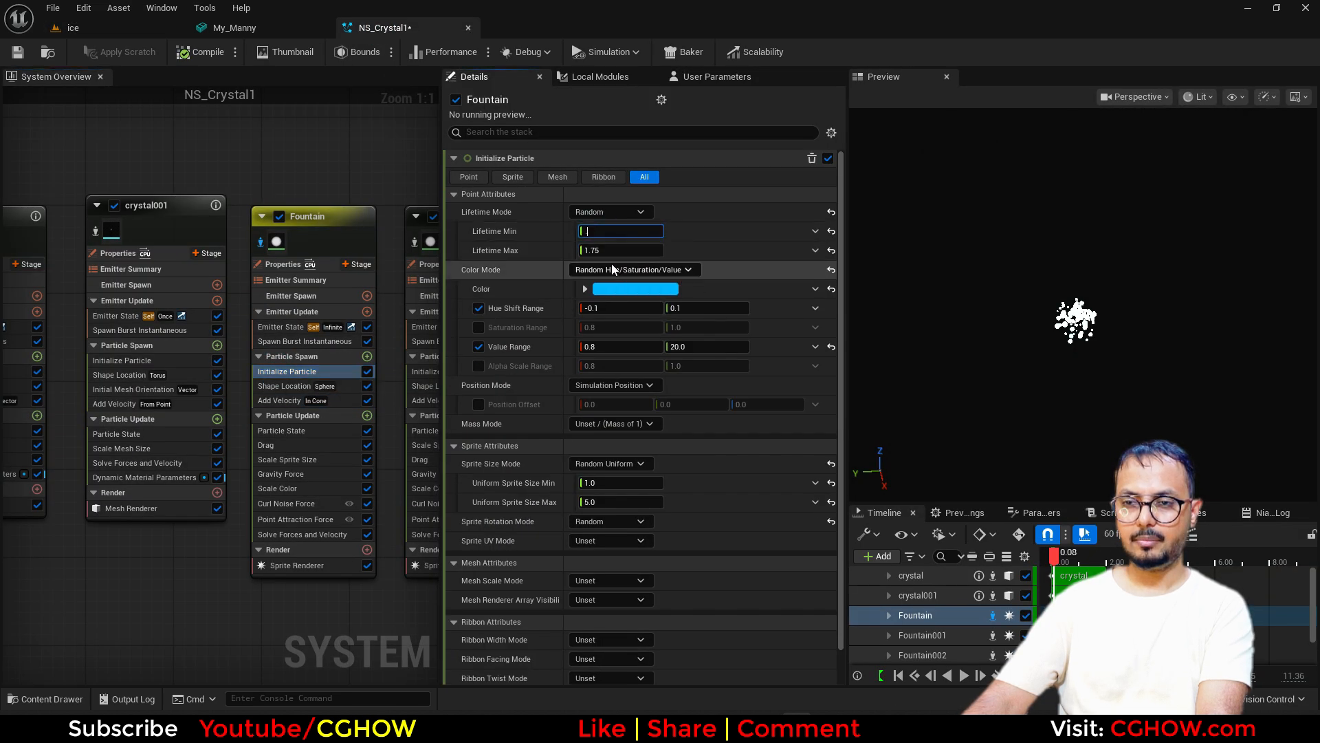
type("0.2")
left_click(605, 250)
left_click(114, 26)
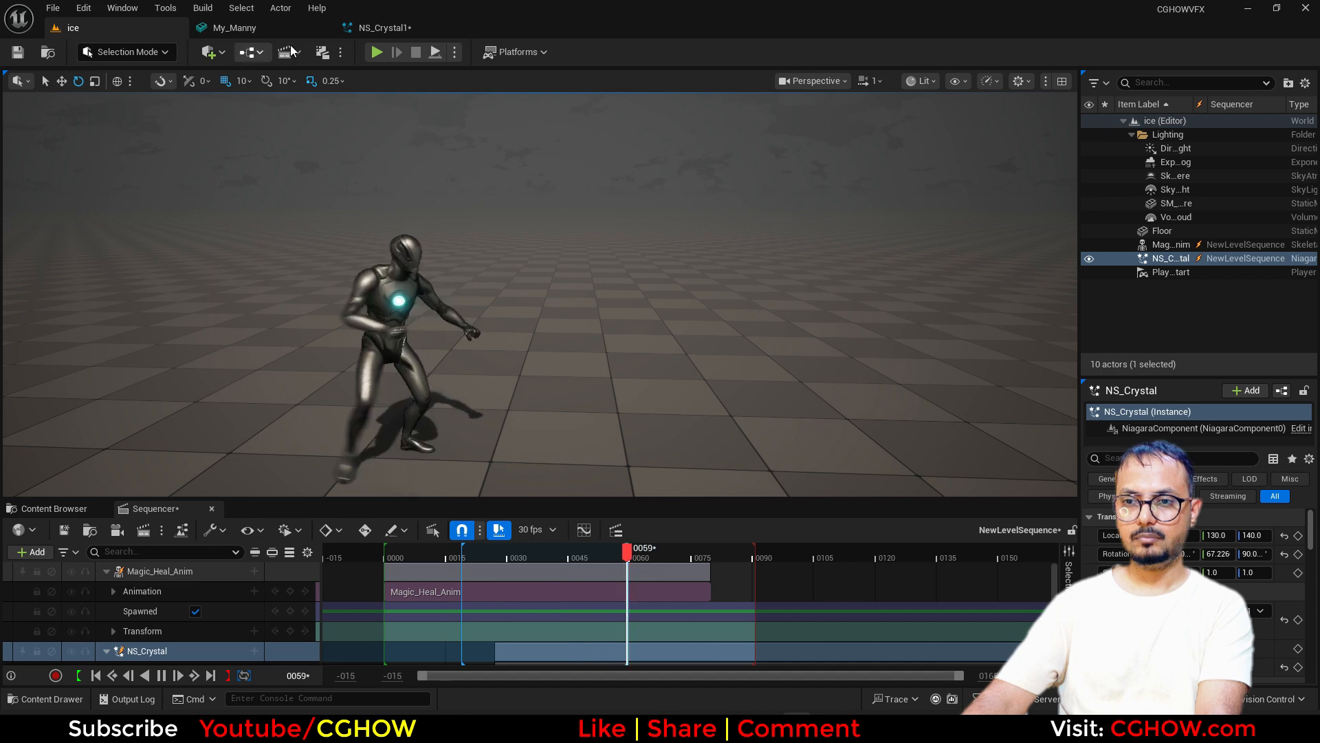
- Isolate the Fountain001 emitter to preview it in the level, and disable it in NS_Crystal1
left_click(430, 31)
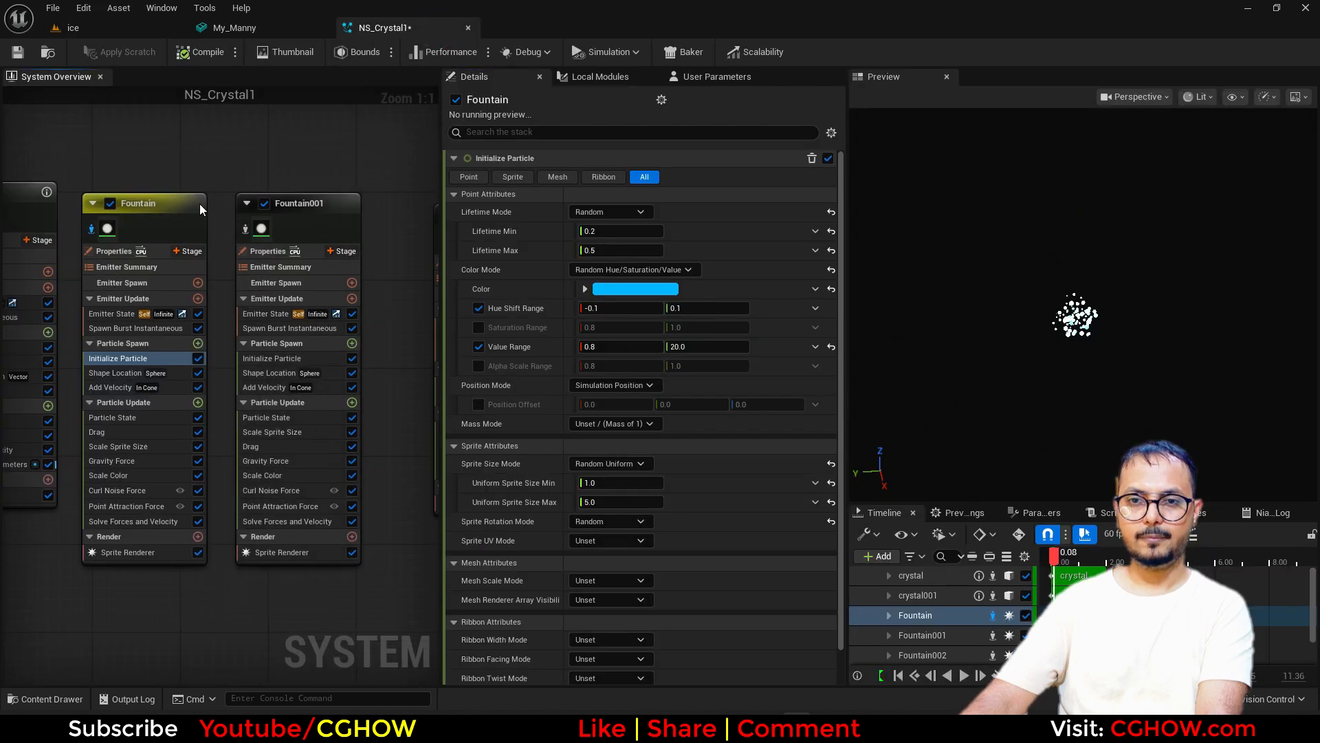
left_click(117, 26)
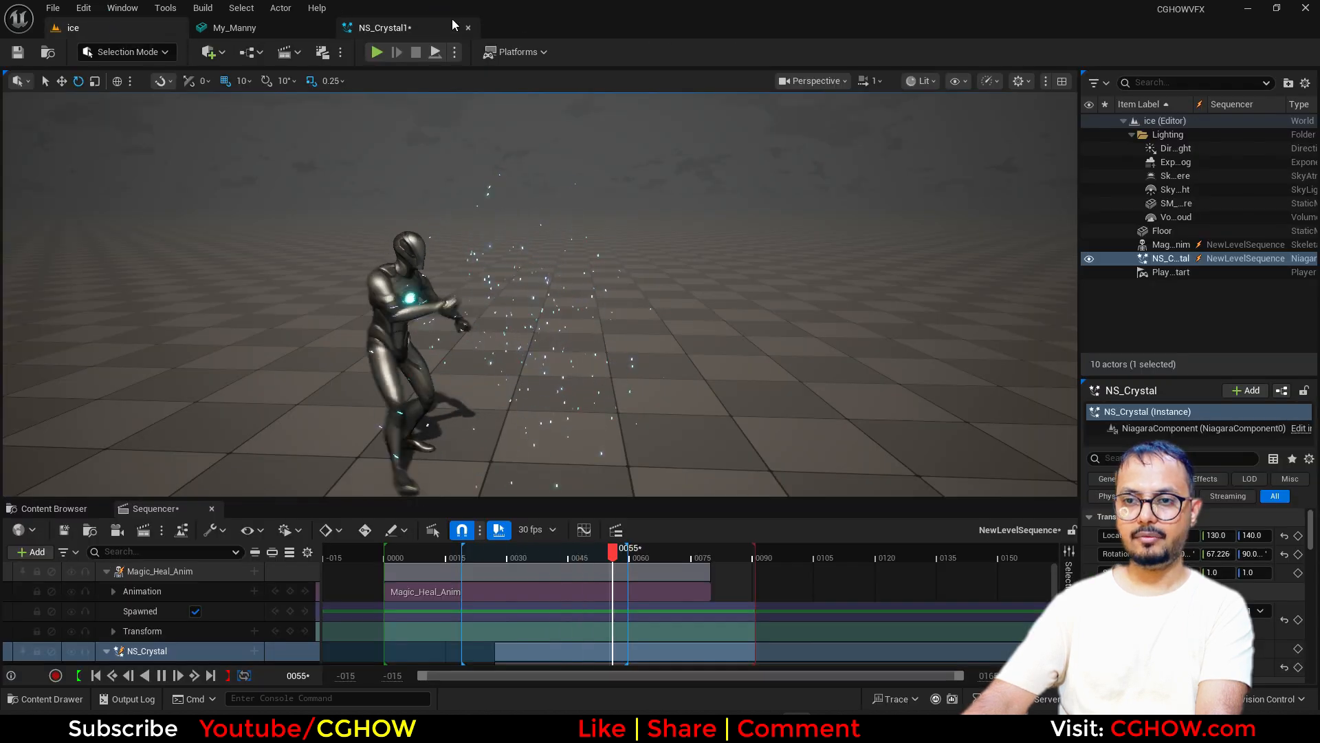
left_click(433, 33)
left_click(262, 203)
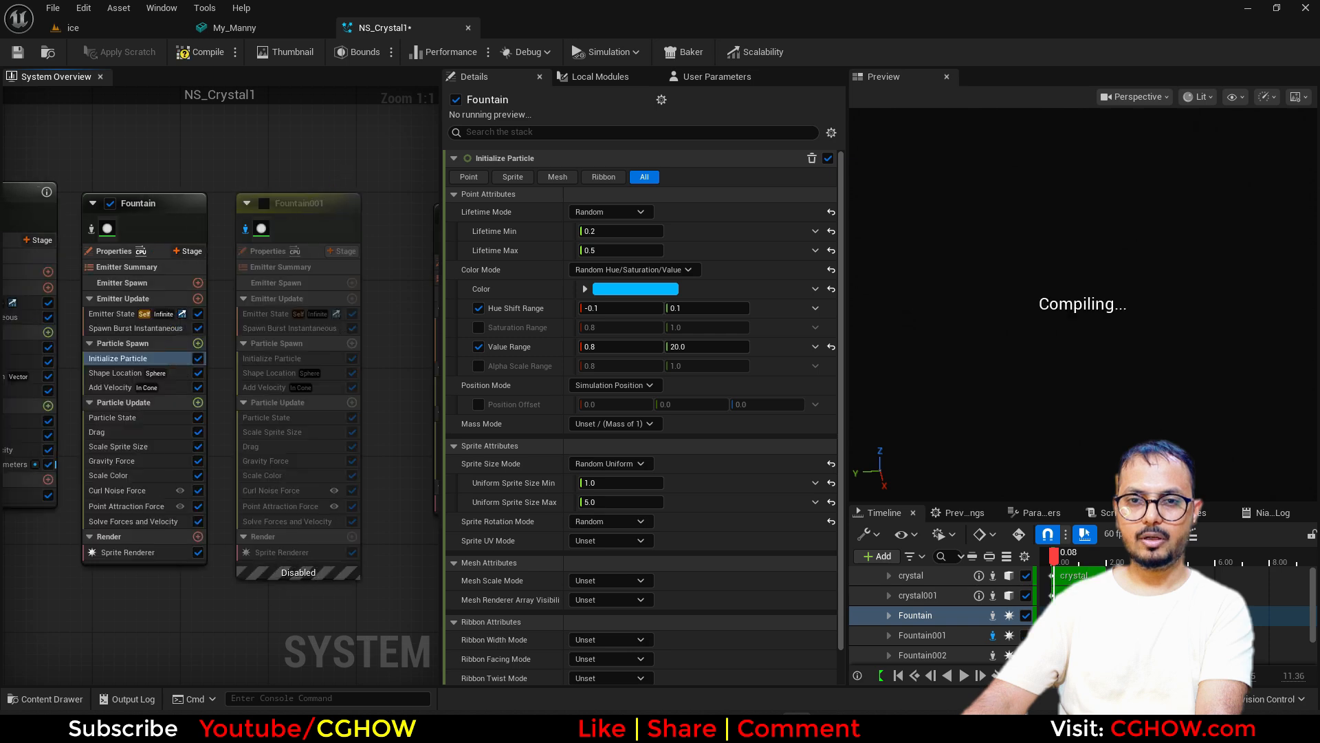
- Preview the Fountain002 emitter in isolation in the level, and end the isolation to preview the whole effect
right_click_drag(410, 256, 201, 271)
left_click(236, 256)
left_click(132, 35)
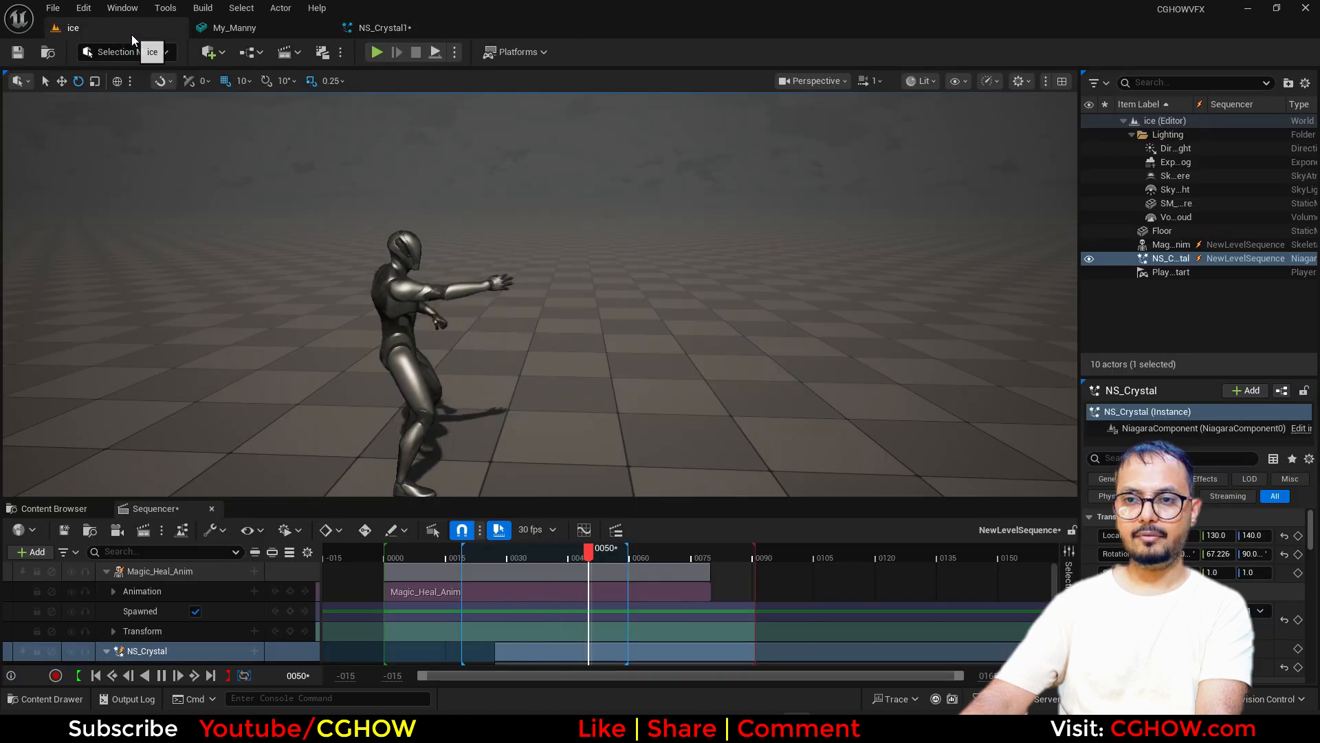
left_click(394, 26)
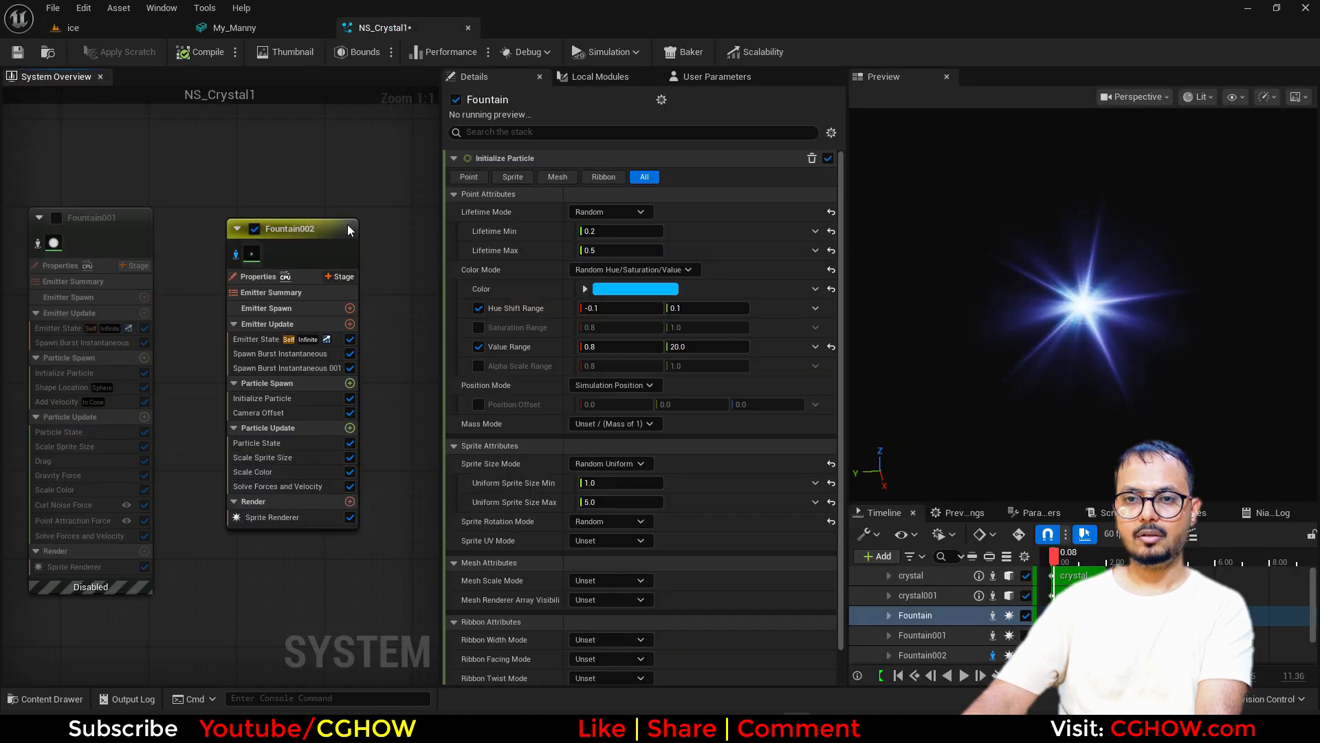
left_click(235, 254)
left_click(104, 28)
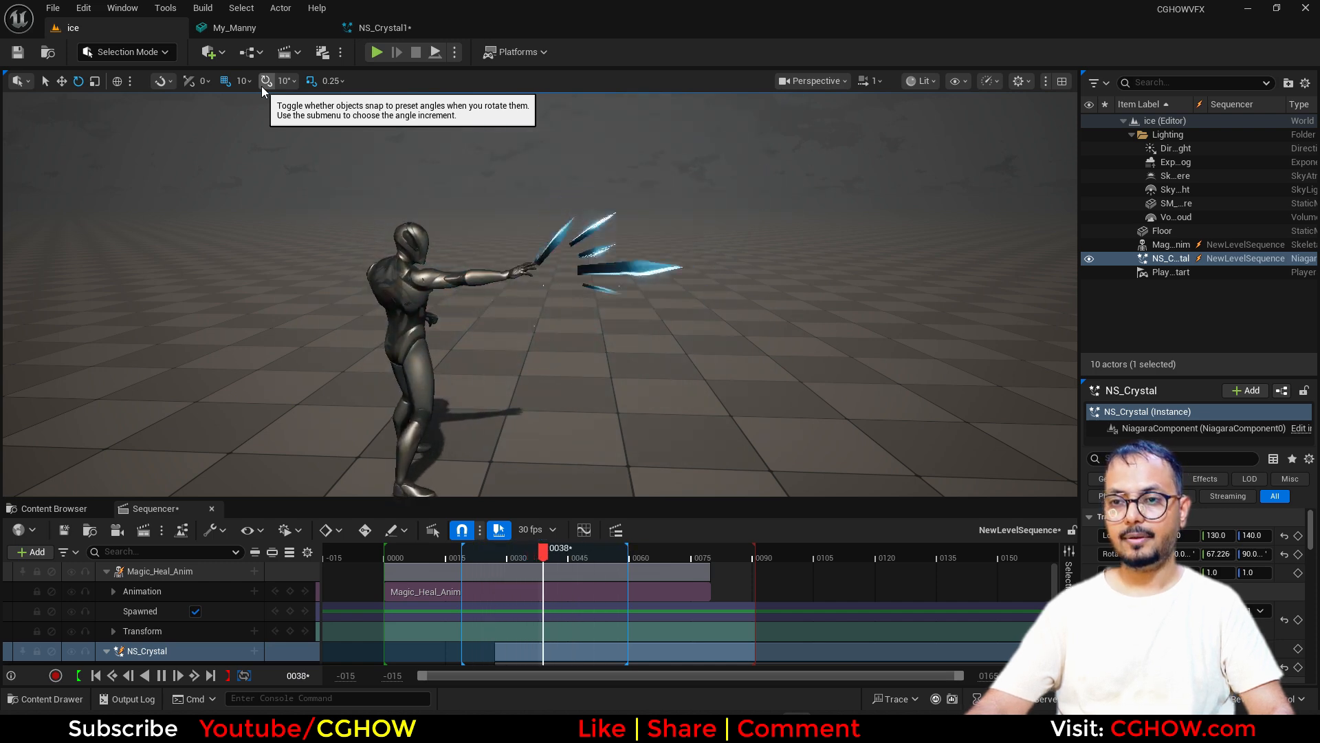
- Copy crystal001's Add Velocity module to the crystal emitter, set its Velocity Speed Minimum to 20, and preview in the level
left_click(396, 30)
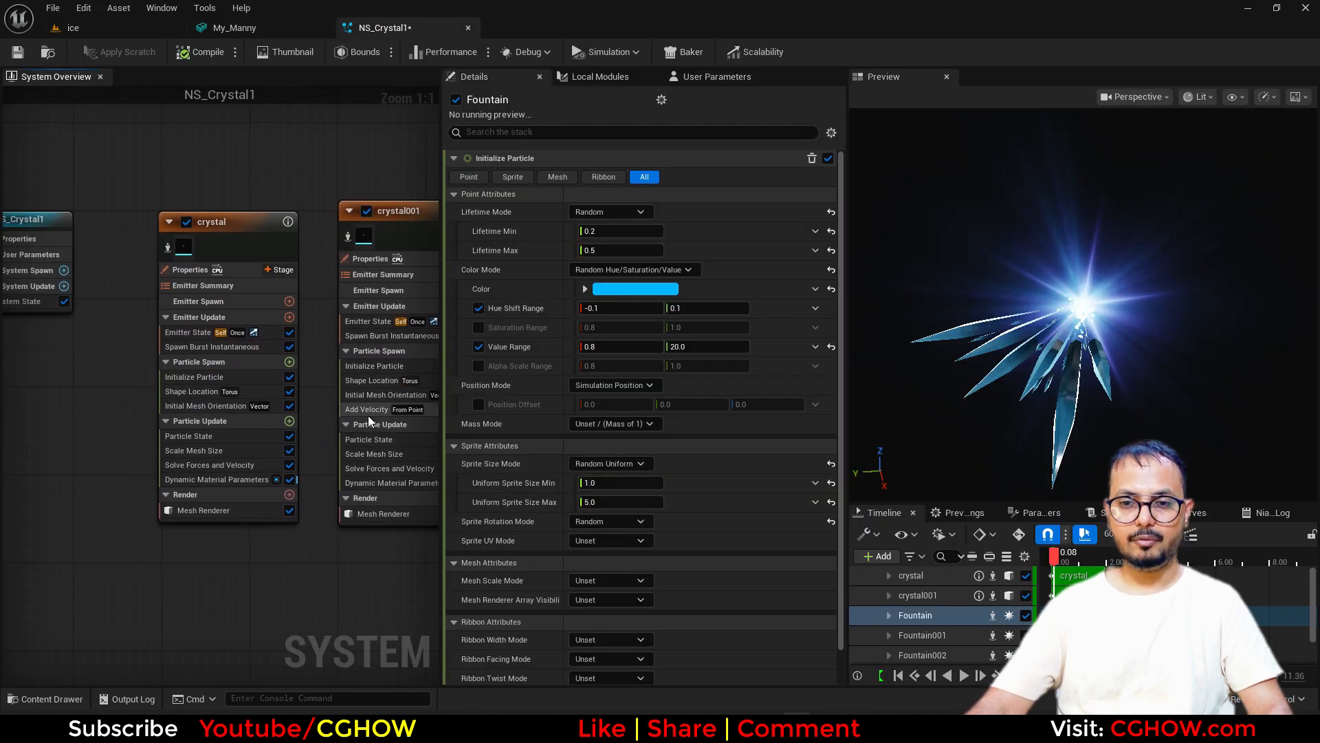
mouse_move(368, 411)
left_mouse_down()
mouse_move(192, 411)
mouse_move(214, 424)
left_mouse_up()
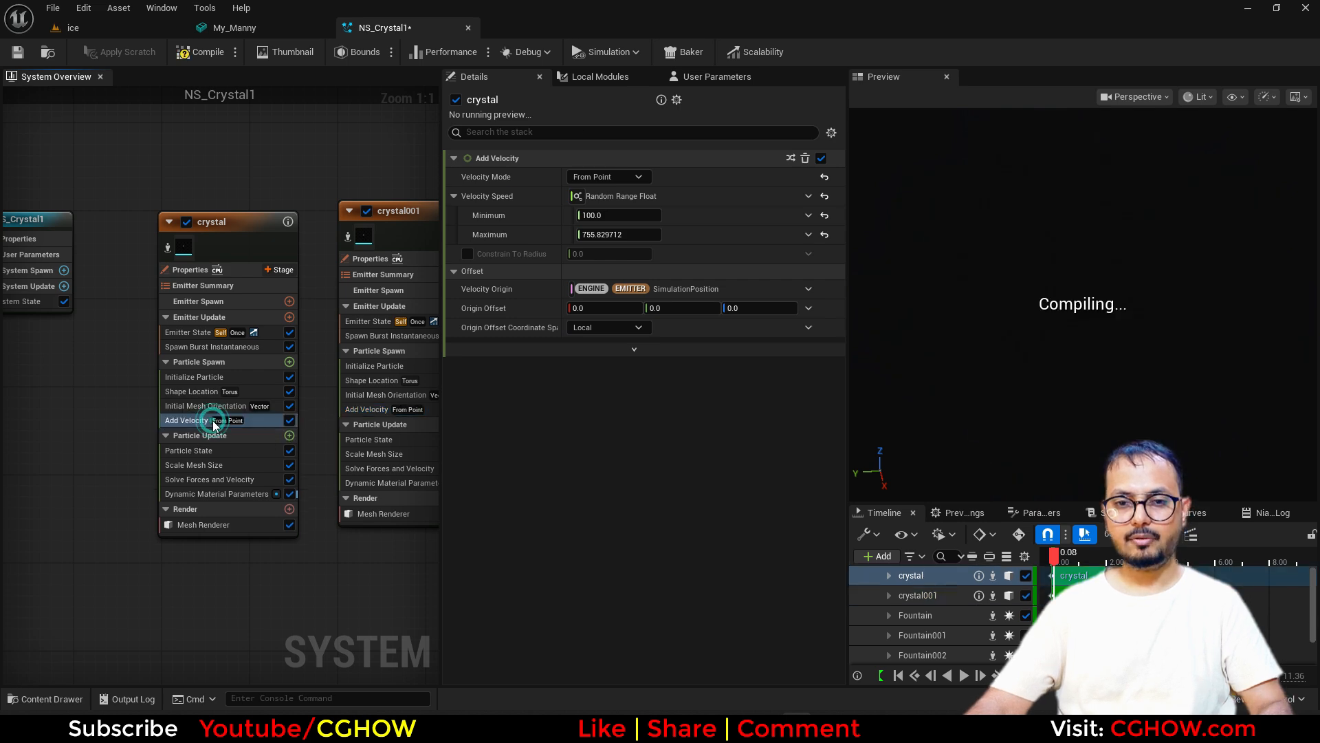
left_click(588, 215)
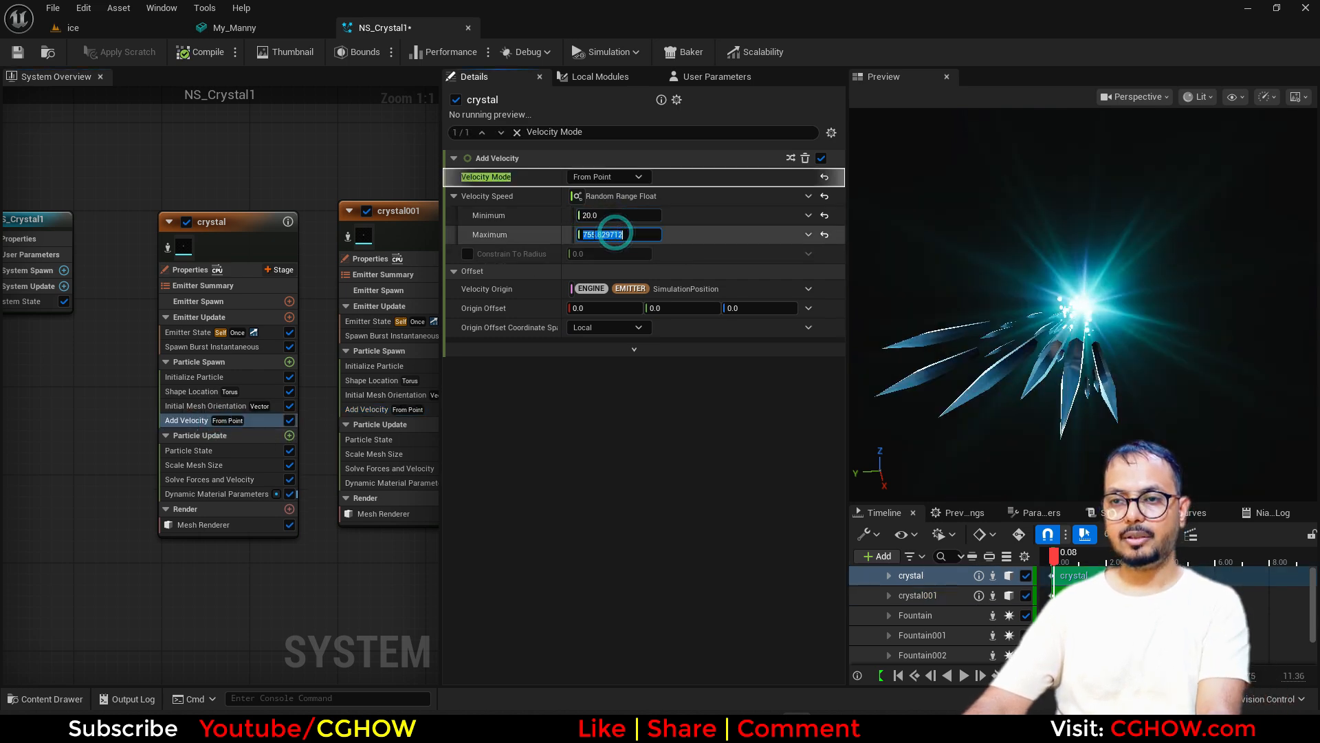
left_click(143, 29)
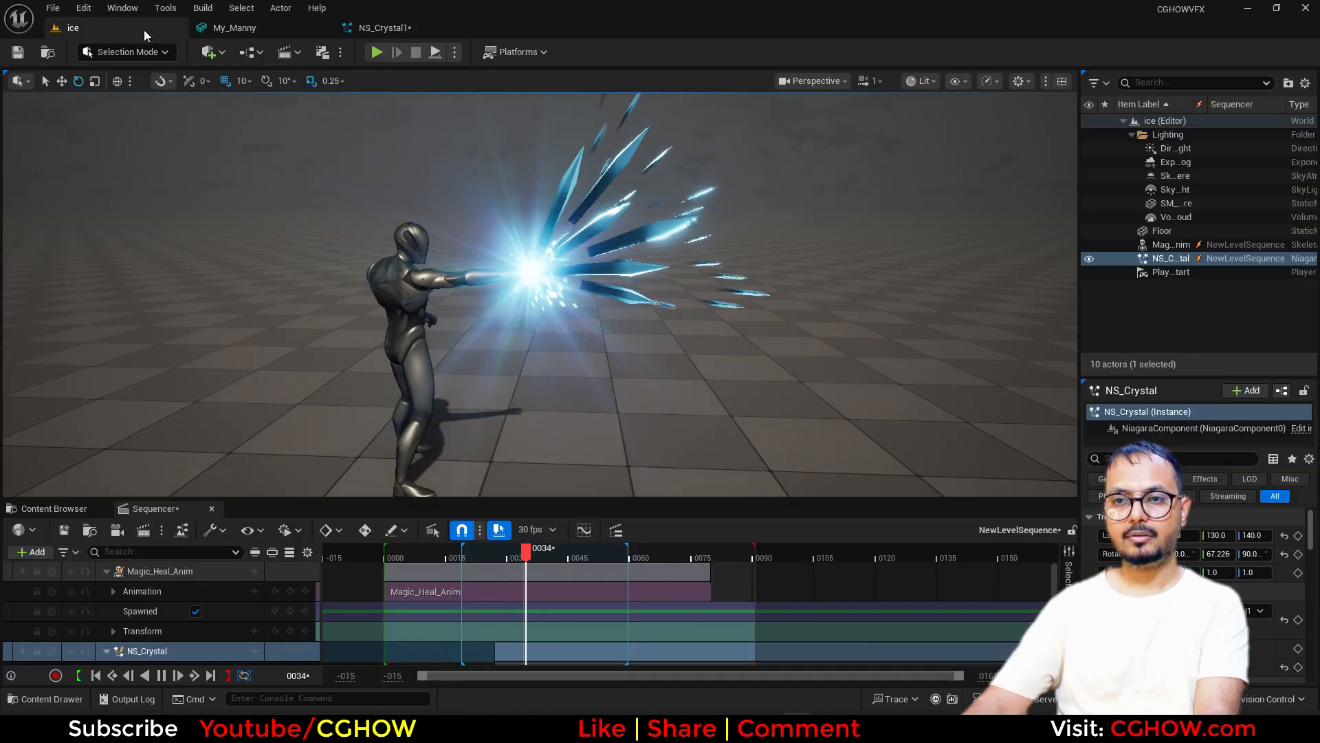
- Set the crystal emitter's Velocity Speed Maximum to 100 and preview the spikes in the level sequence
left_click(416, 26)
left_click(632, 233)
type("100")
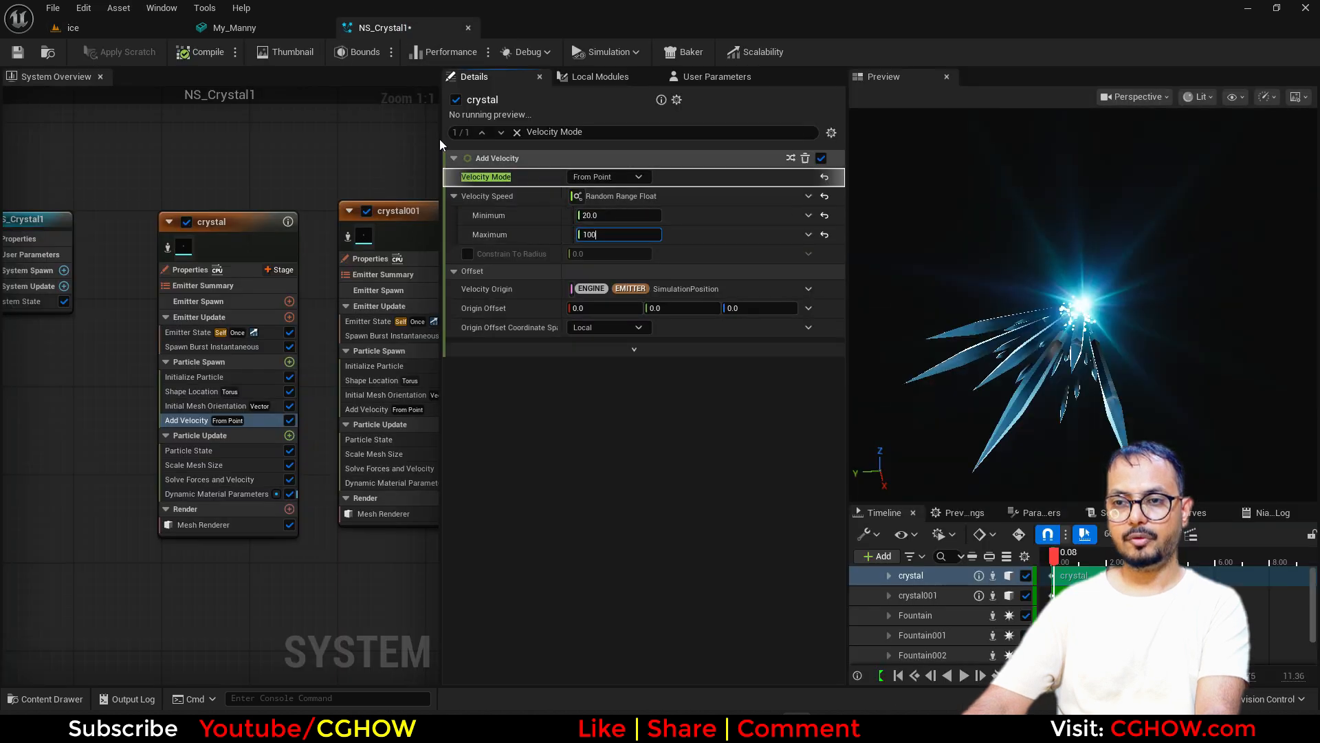
left_click(130, 31)
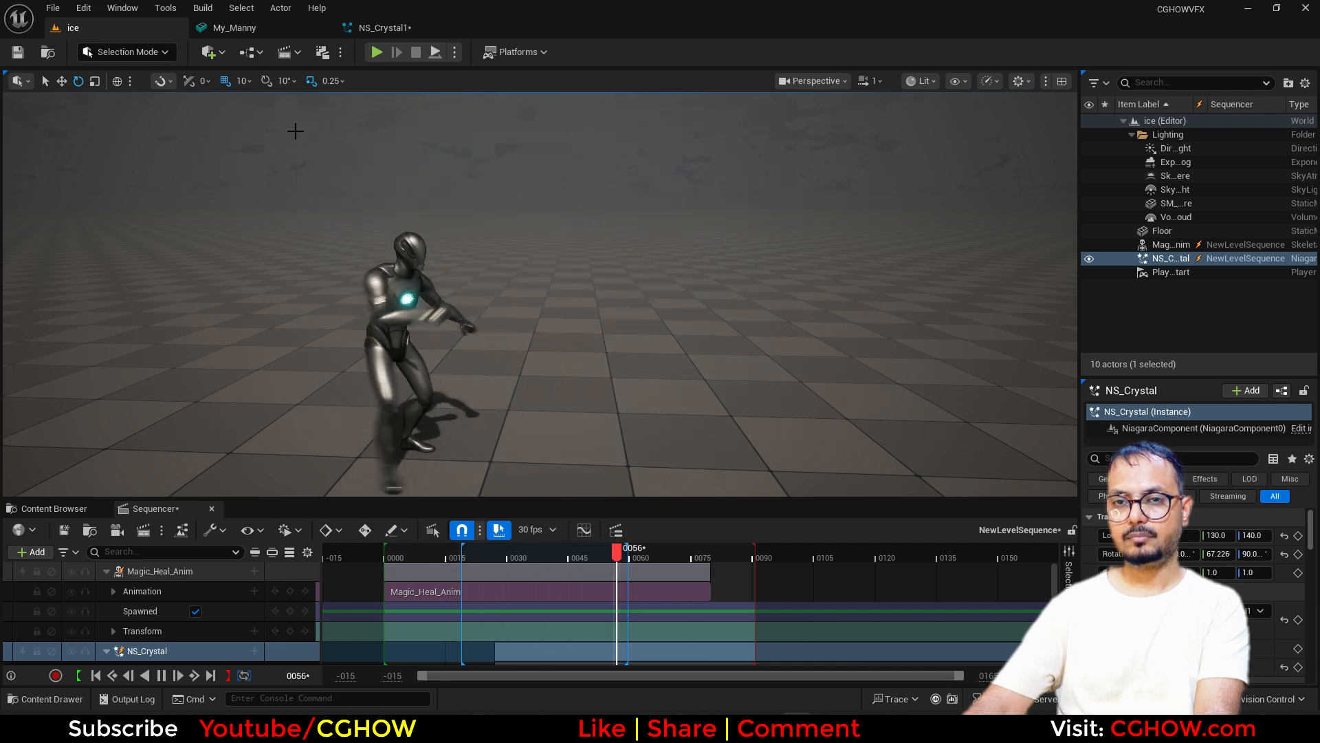
- Isolate Fountain, replace its Add Velocity module with a copy of crystal001's From Point one, and preview in the level
left_click(397, 29)
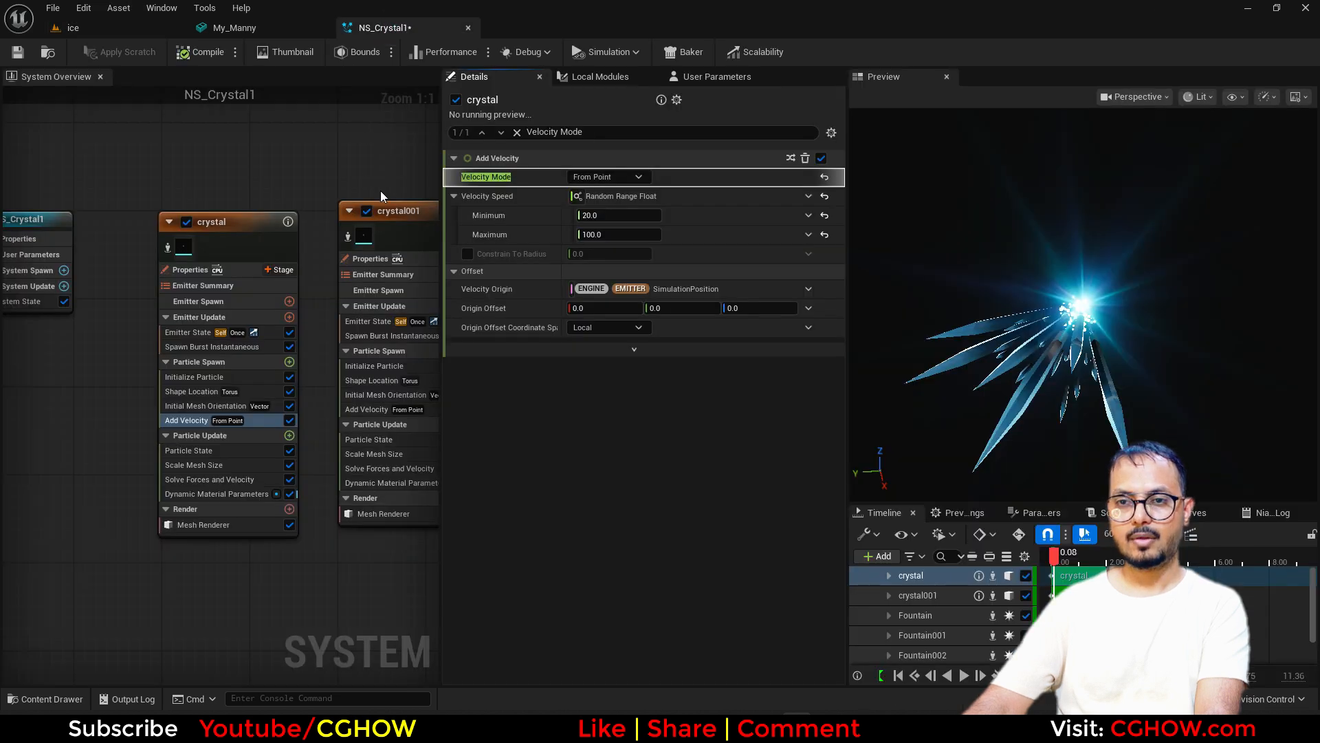
left_click(244, 243)
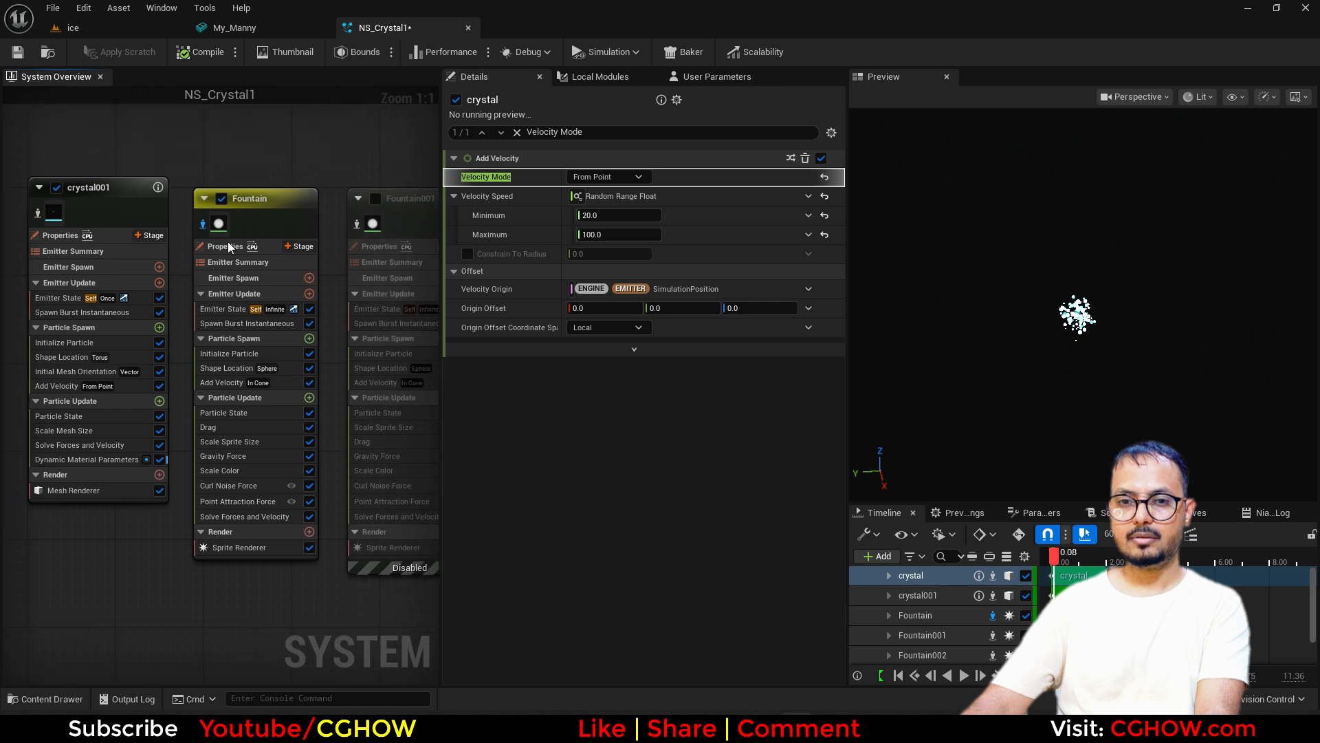
left_click(226, 384)
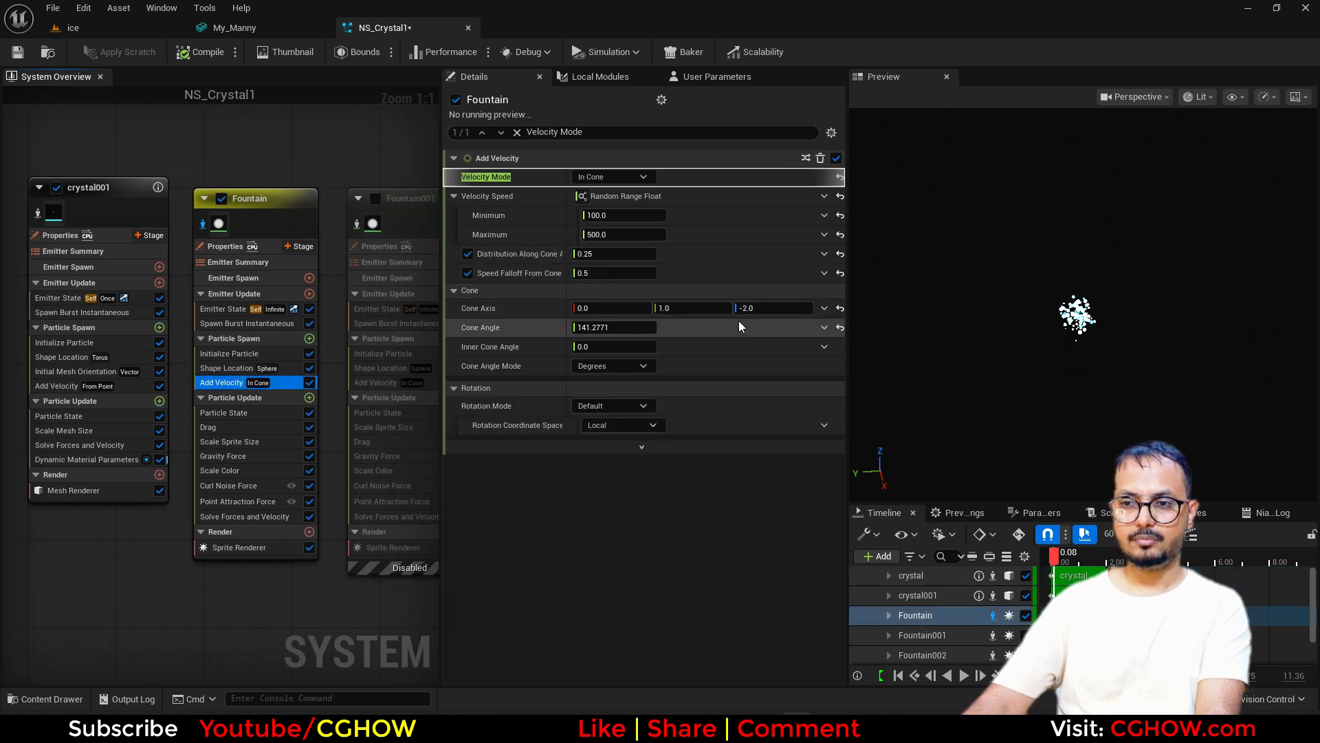
left_click(68, 387)
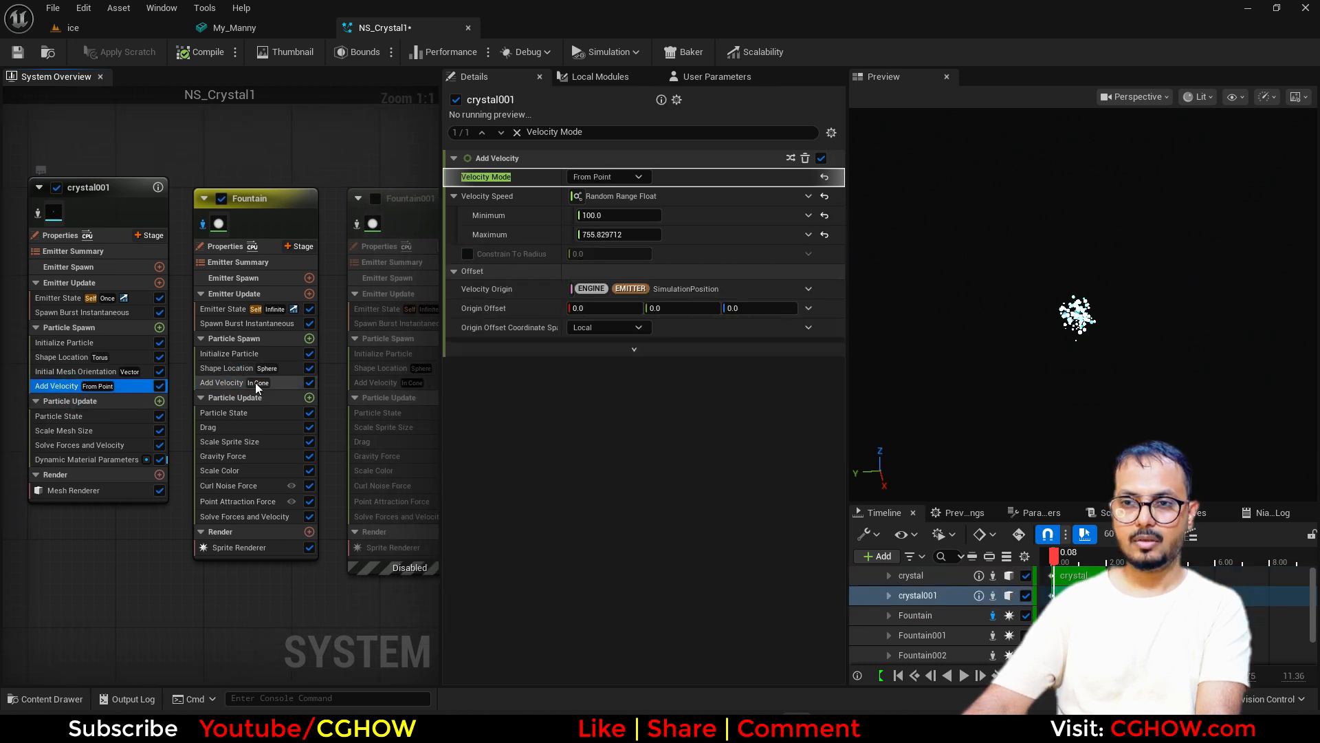
left_click(216, 385)
key("Delete")
left_click_drag(54, 382, 287, 382)
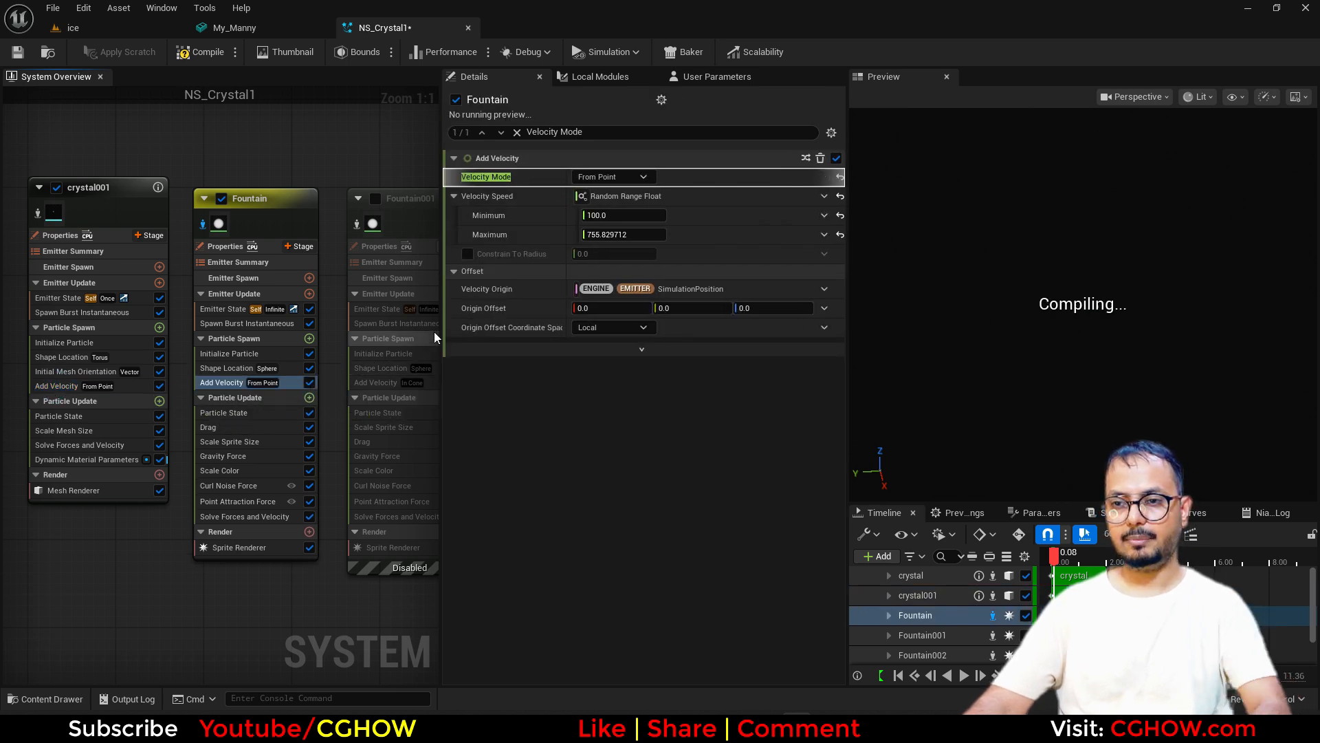
left_click(96, 25)
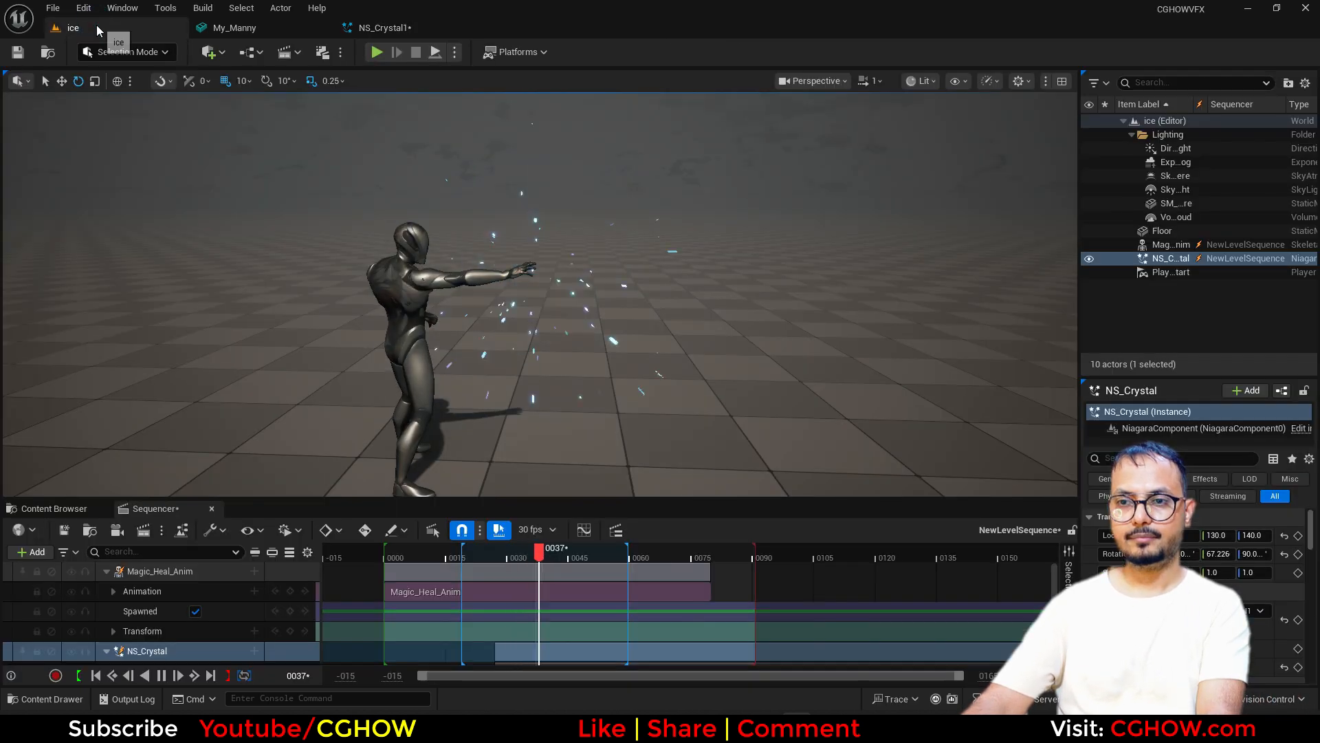
- Try 20 for the Y component of Fountain's velocity Origin Offset, set it to -20, and preview each in the level
left_click(385, 27)
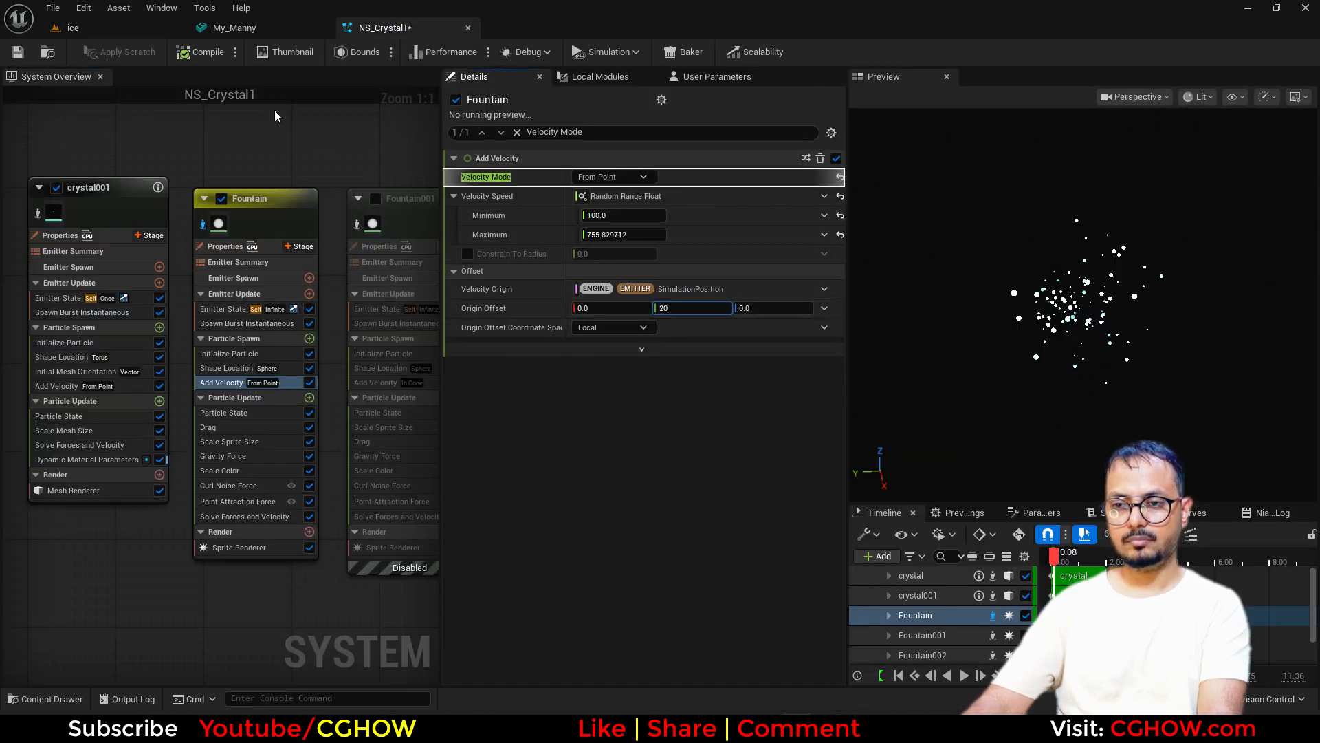
left_click(132, 33)
left_click(409, 27)
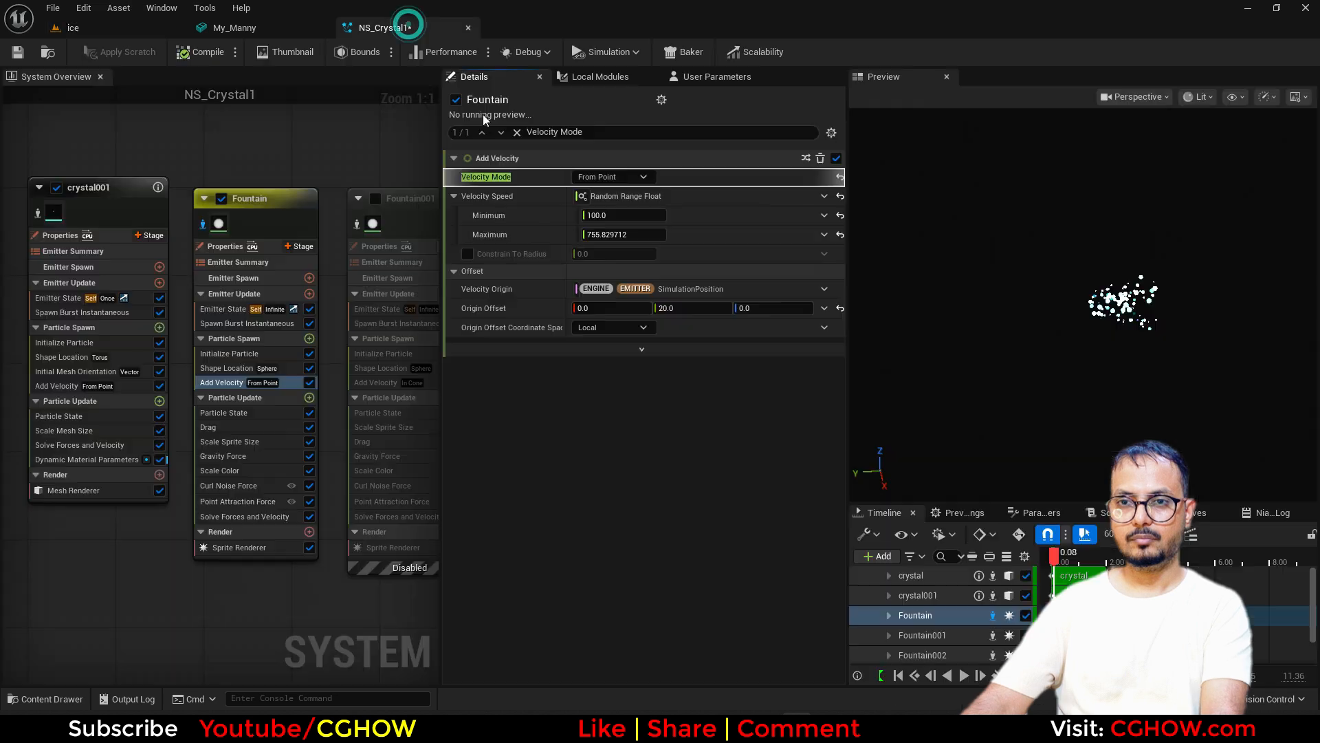
left_click(115, 33)
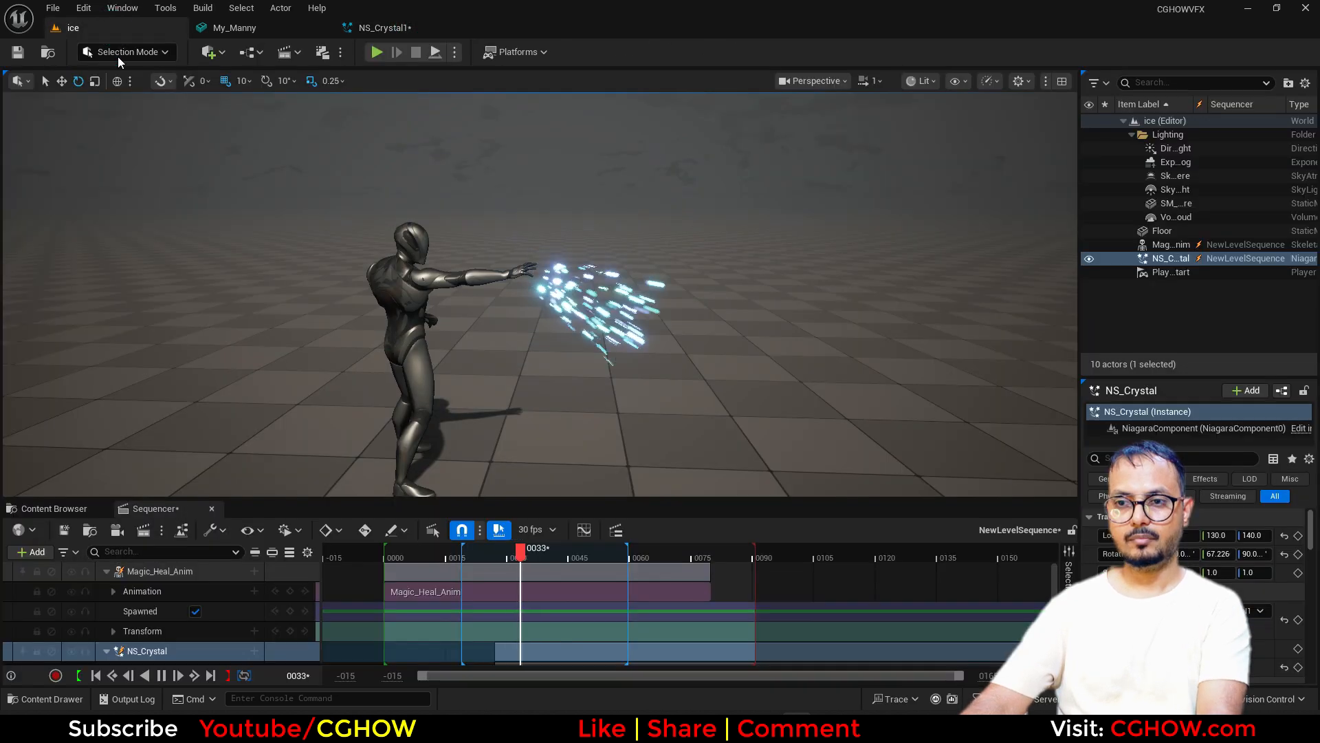
- Set Fountain's Origin Offset Coordinate Space to World and preview the particles in the level
left_click(375, 35)
left_click(612, 327)
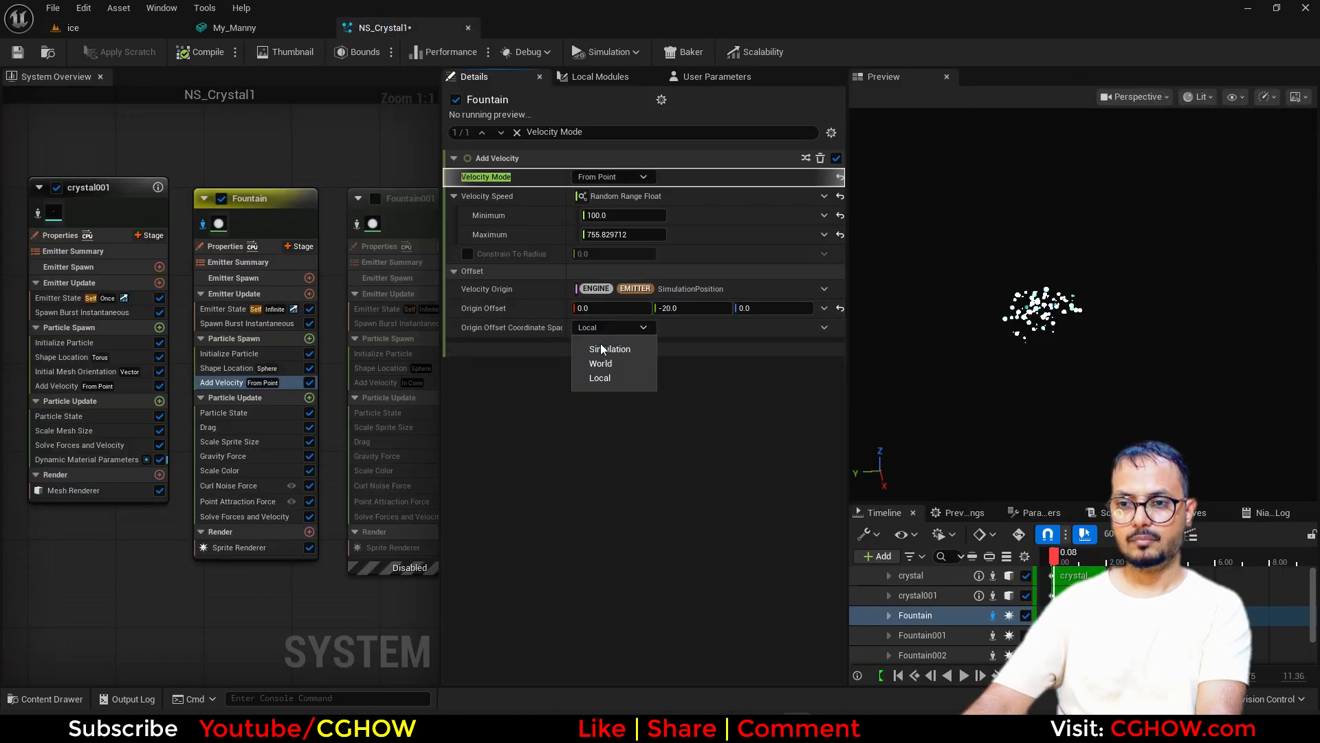
left_click(125, 25)
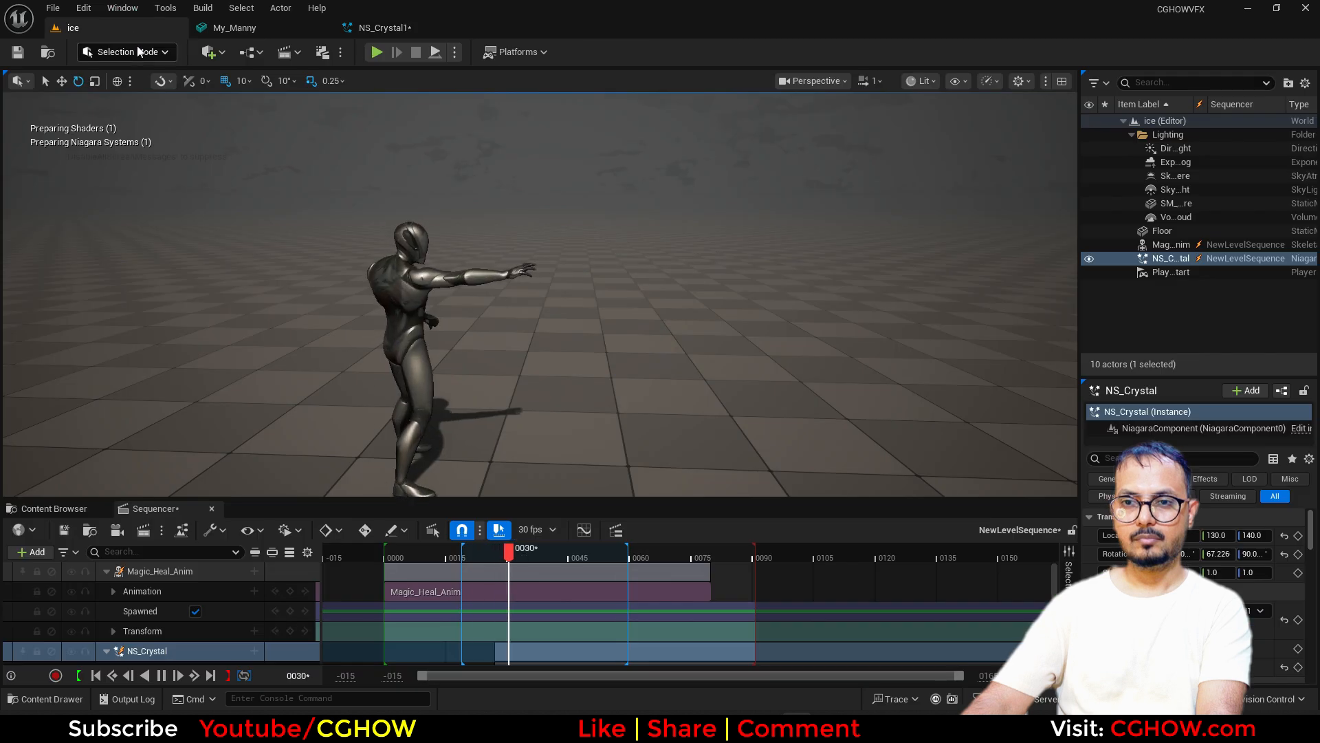
- Try 20 and -20 for the Z component of Fountain's Origin Offset, set it to -5, and preview each in the level
left_click(394, 22)
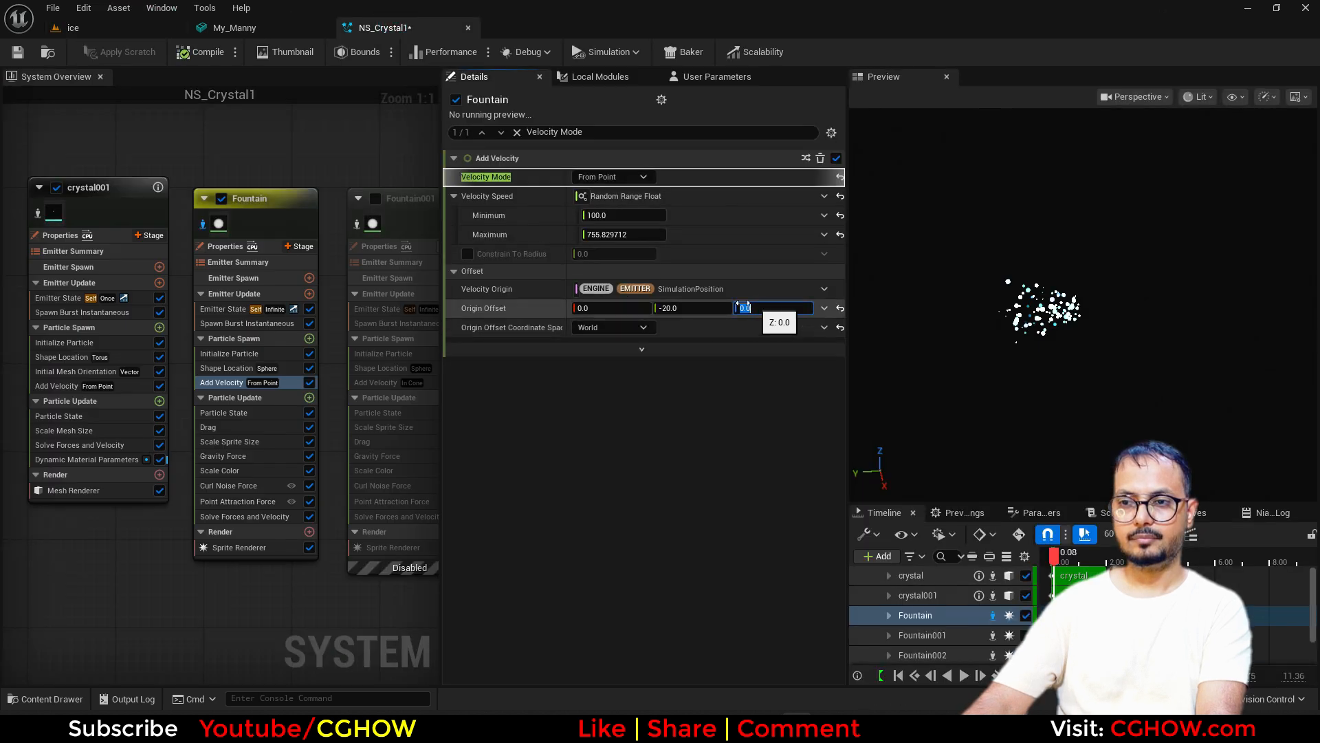
type("2")
left_click(103, 28)
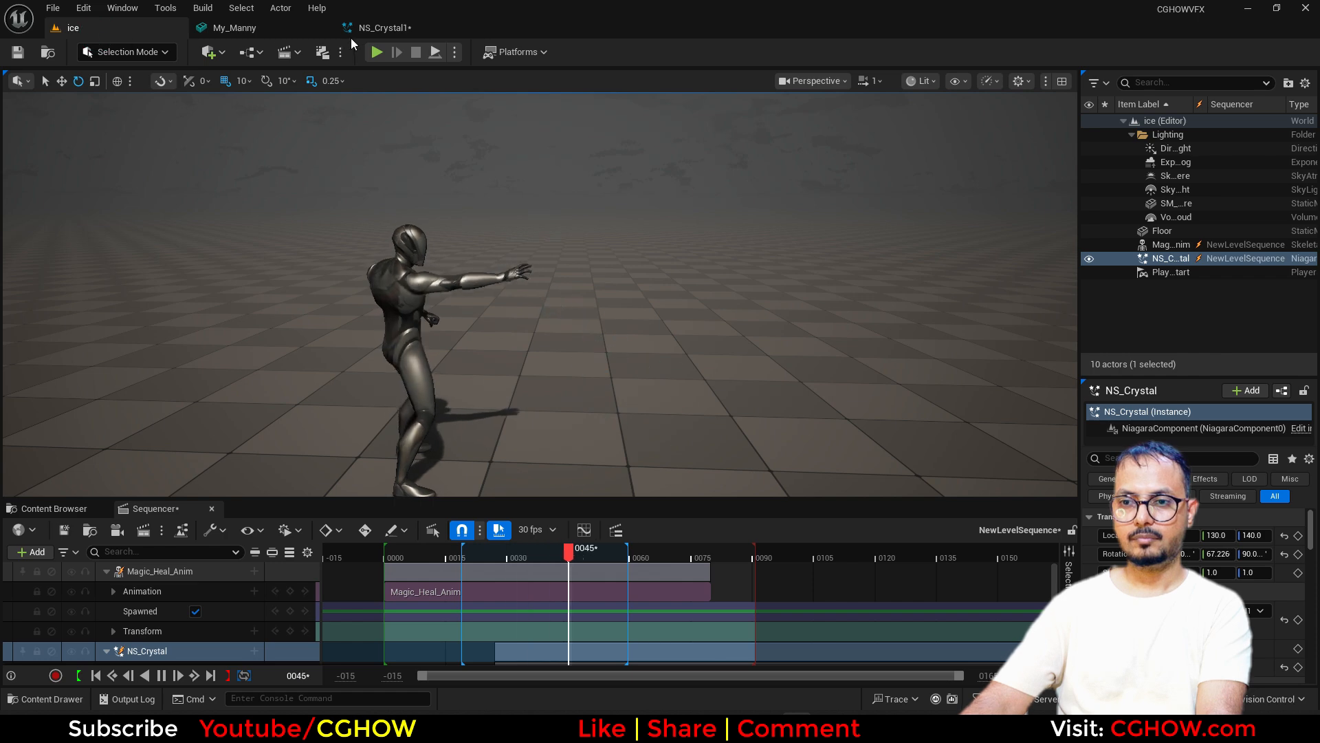
left_click(383, 28)
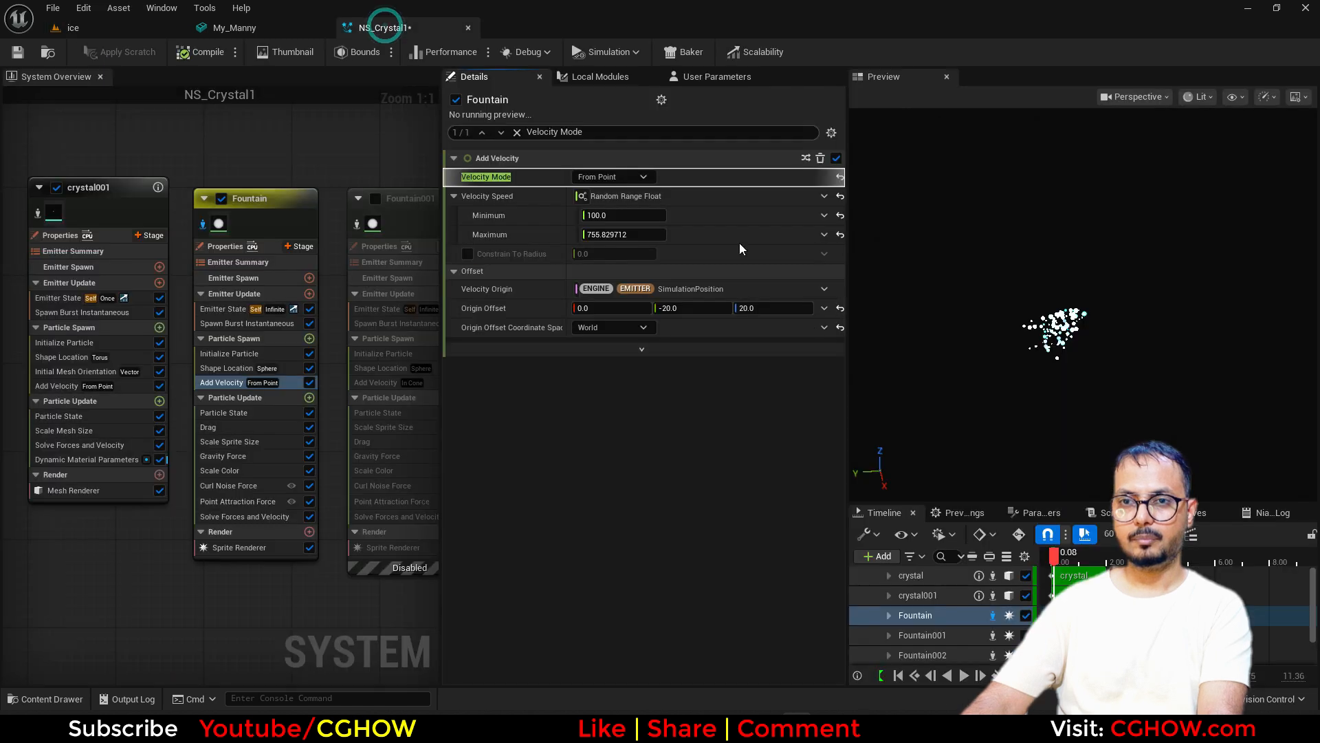
left_click(121, 31)
left_click(371, 27)
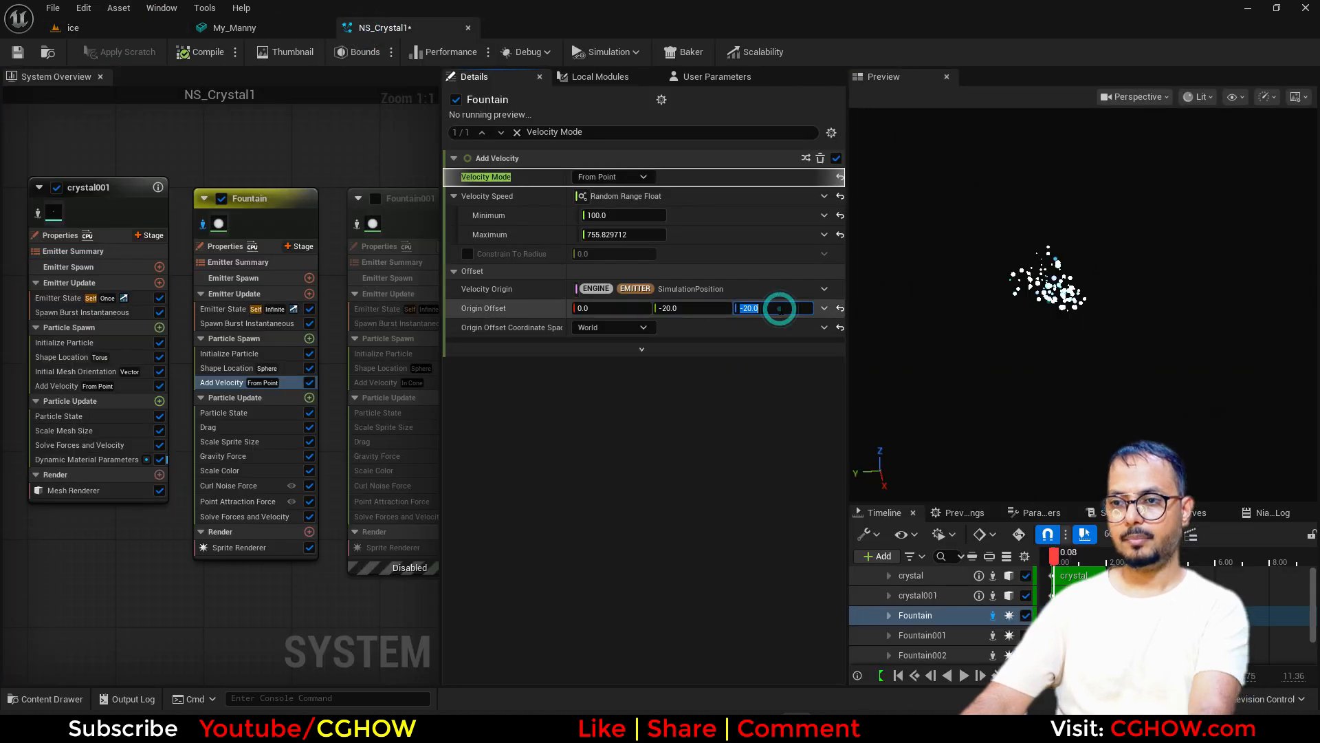
left_click(105, 28)
left_click(374, 28)
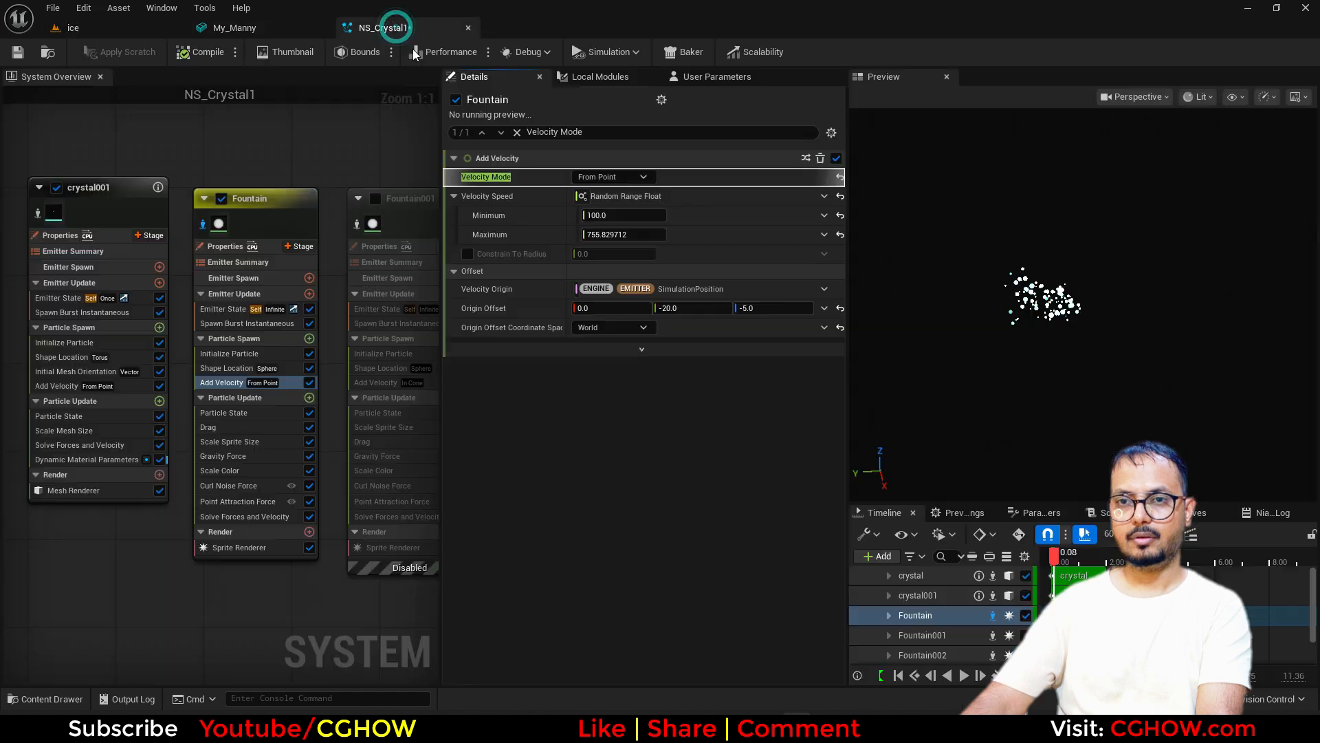
- Set Fountain's velocity Origin Offset to about -5.74 in Y and about -4 in Z, and preview it in the level
left_click(123, 29)
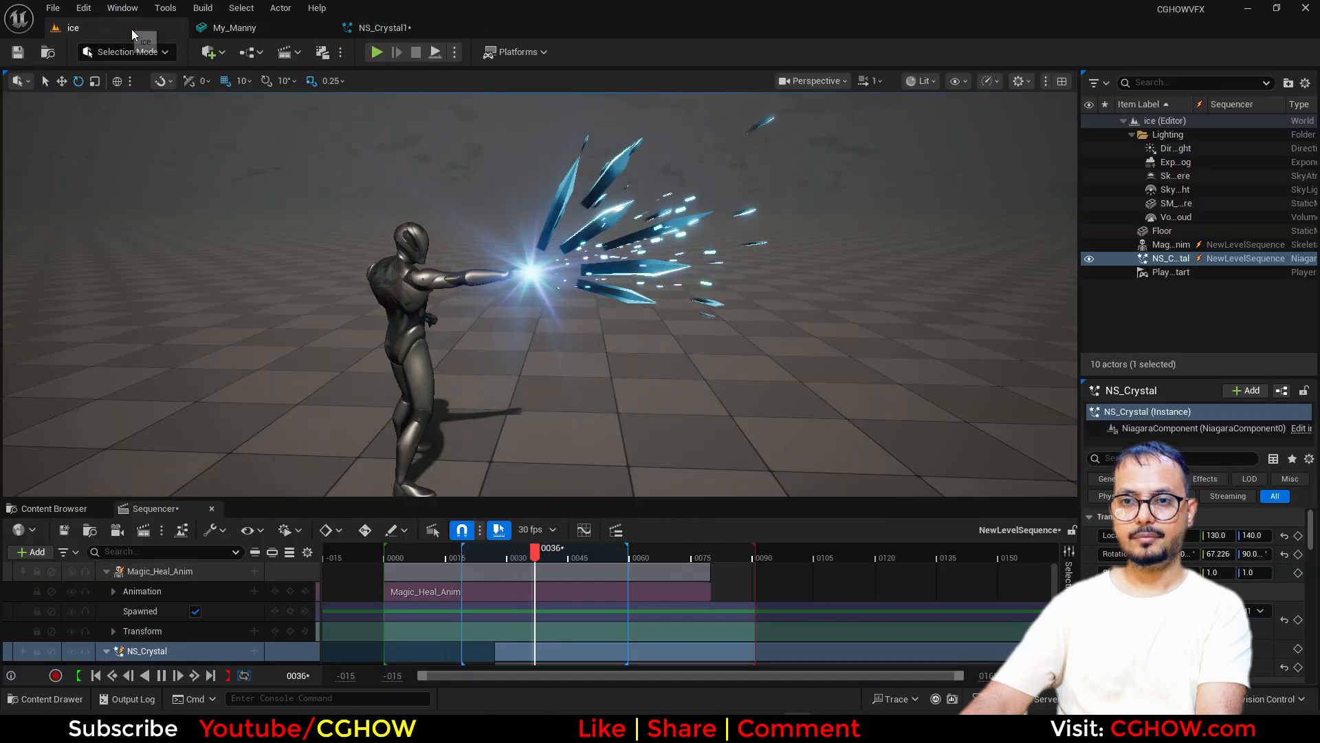
left_click(395, 33)
left_click_drag(693, 308, 736, 323)
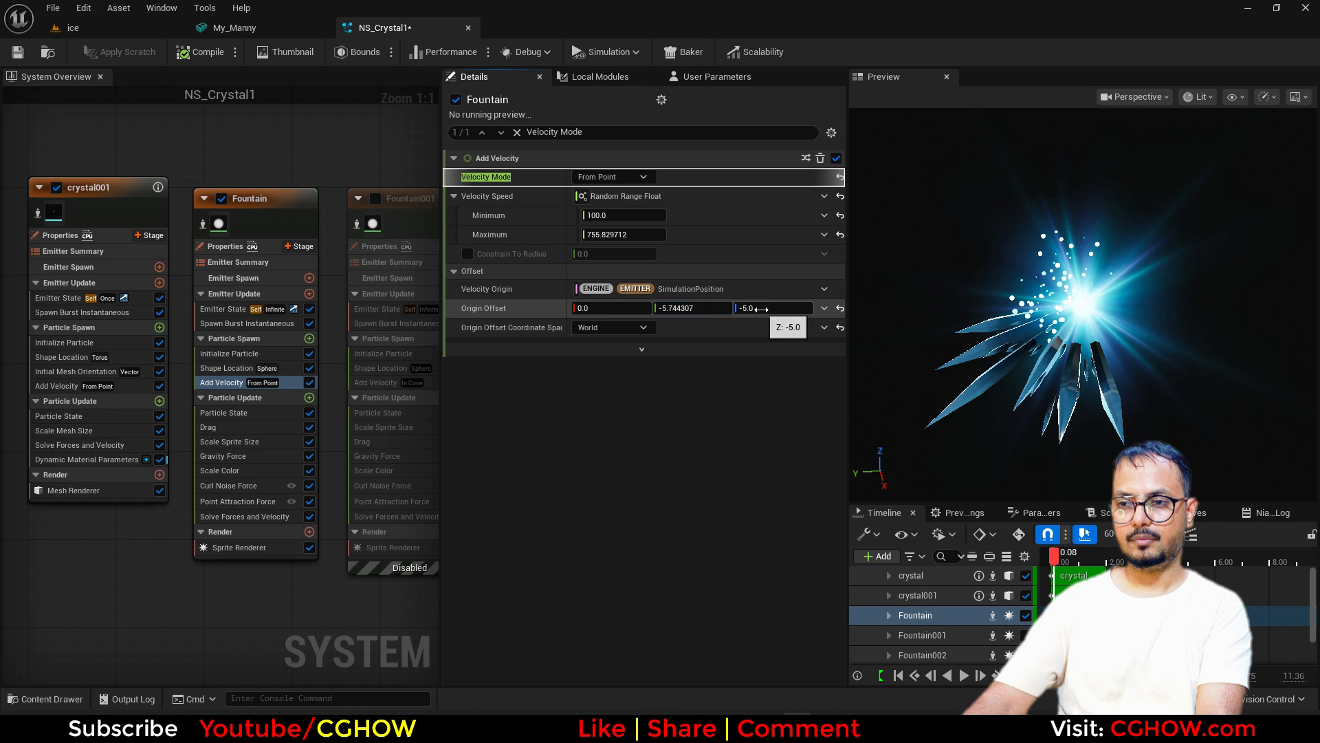
left_click(137, 30)
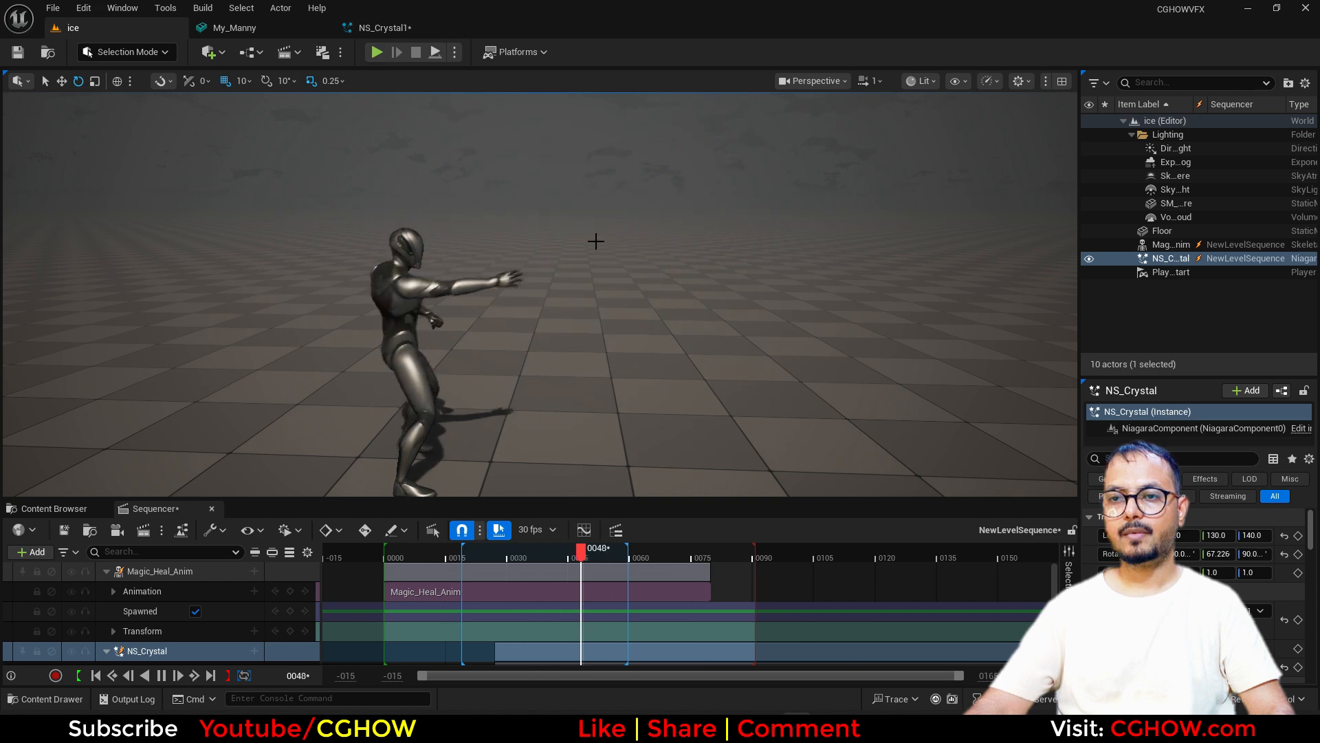
- Close the My_Manny mesh editor and isolate the crystal emitter in NS_Crystal1
left_click(256, 28)
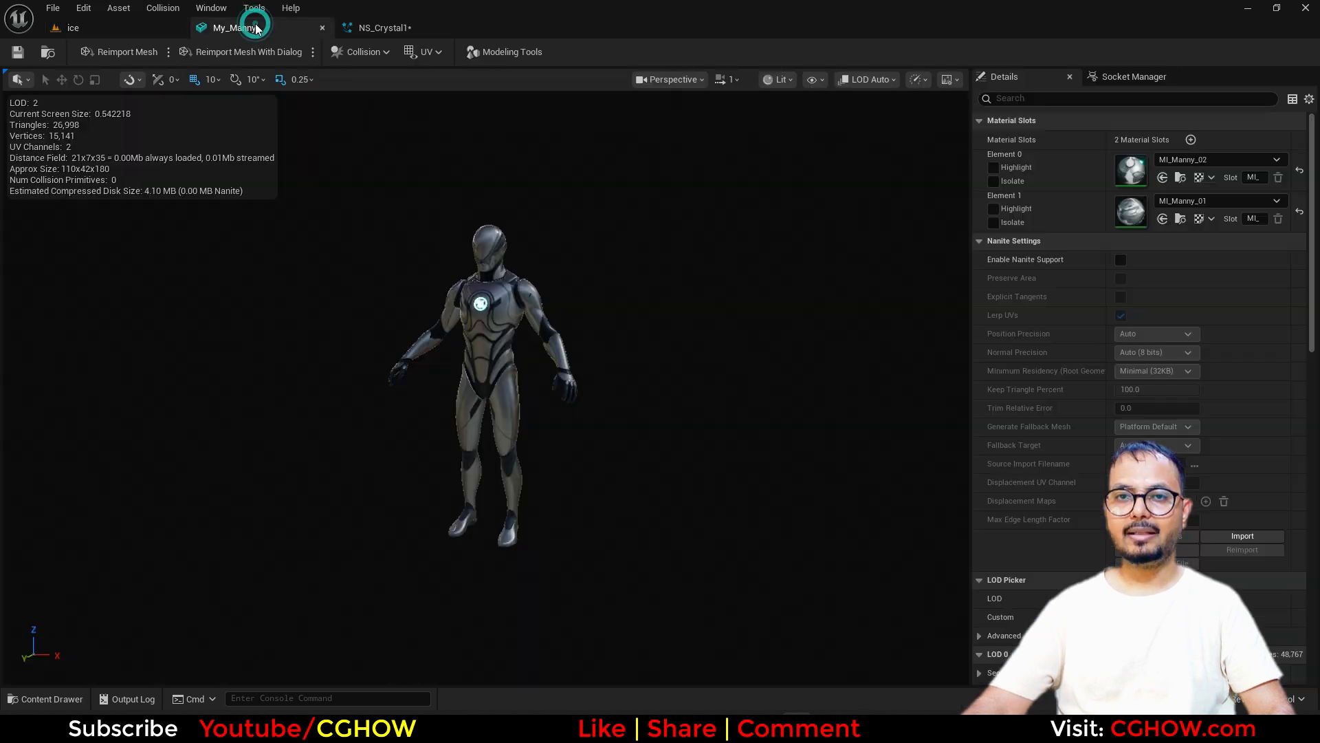
left_click(321, 27)
left_click(275, 27)
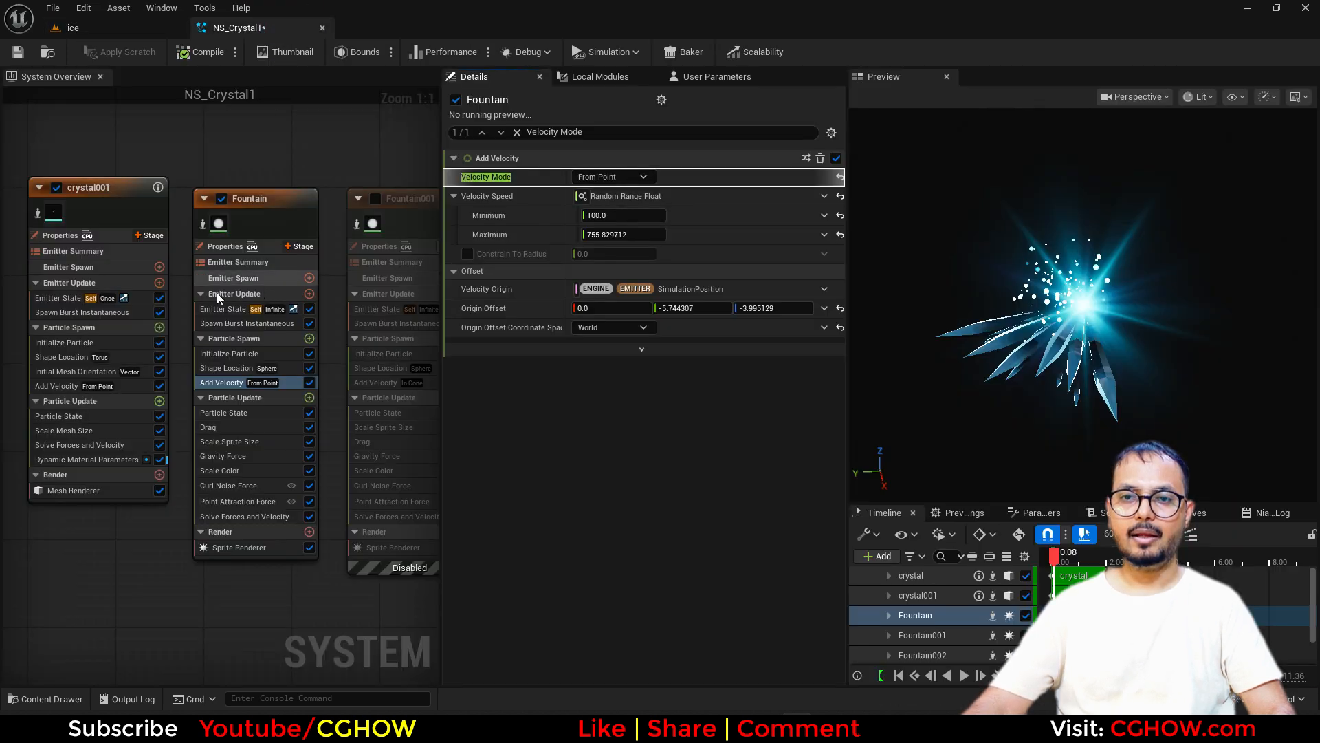
scroll(131, 278, "up", 2)
left_click(167, 245)
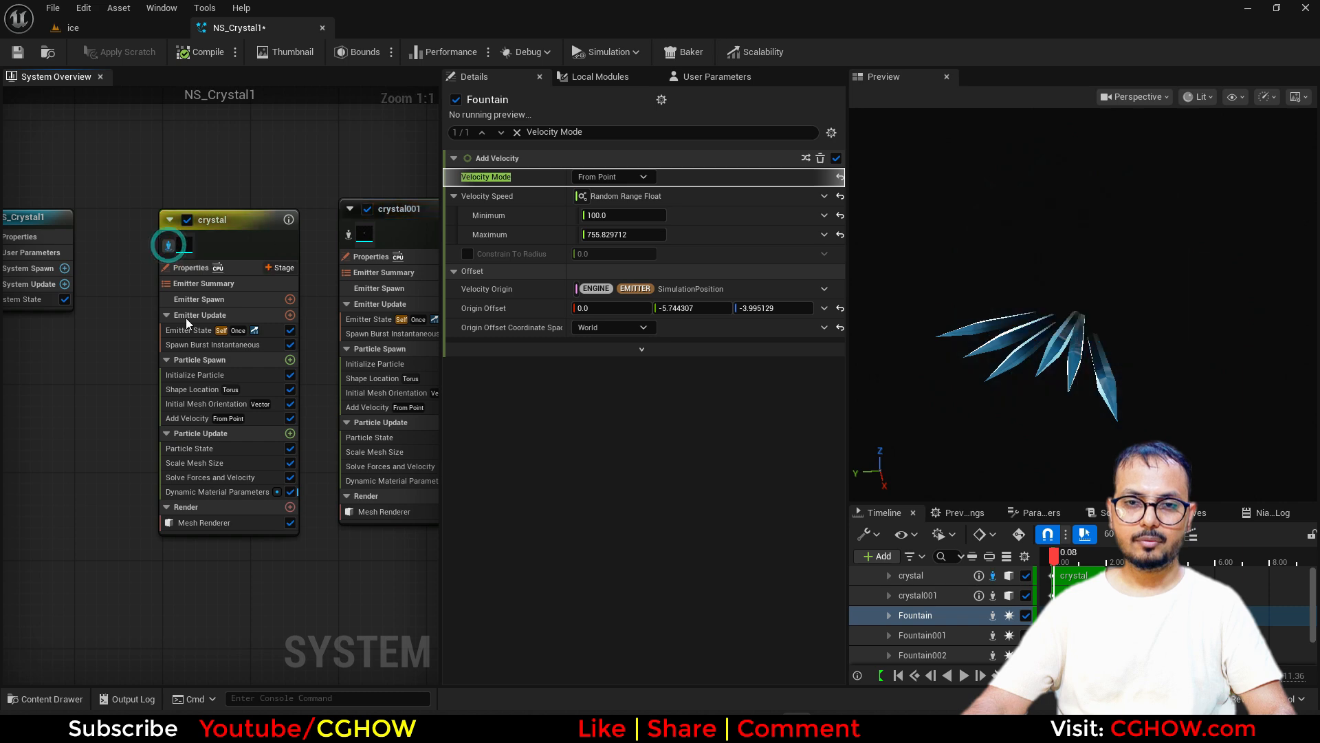
- Search the available override materials of crystal's Mesh Renderer for "ice"
left_click(201, 524)
left_click(631, 434)
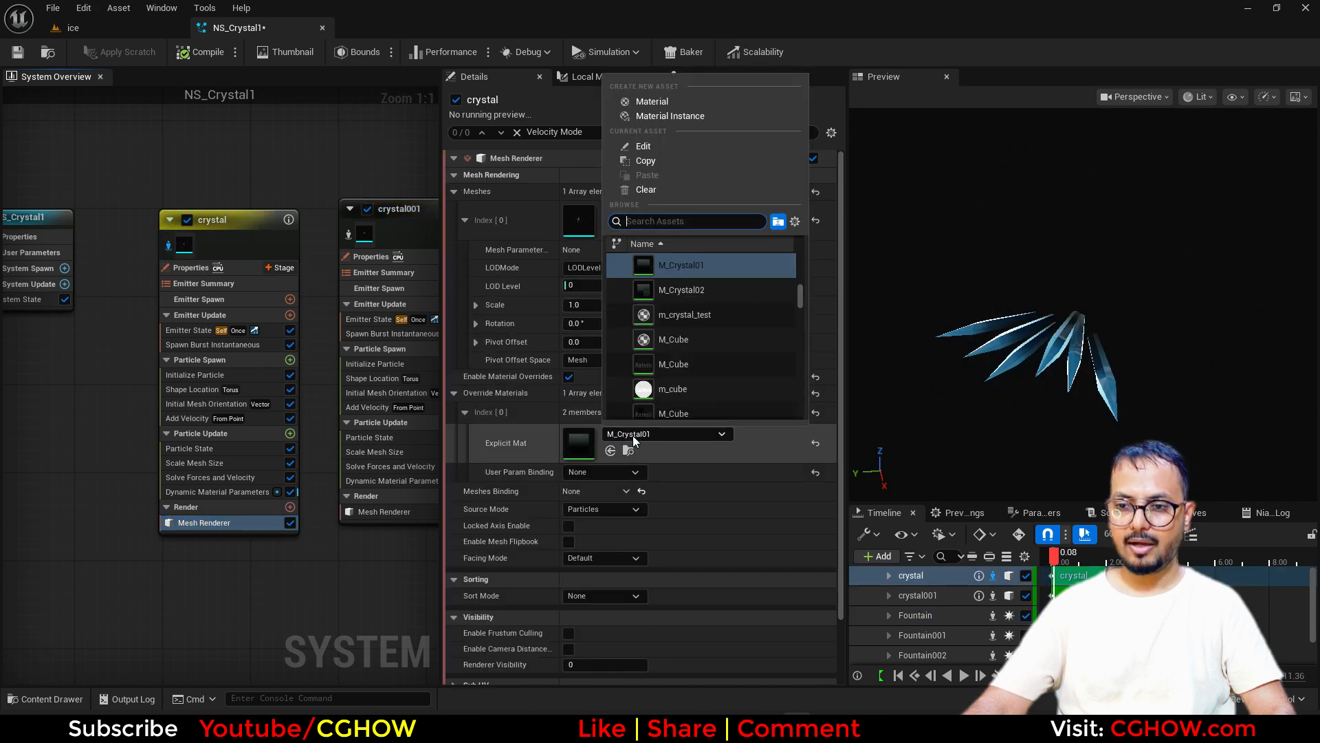
type("ice")
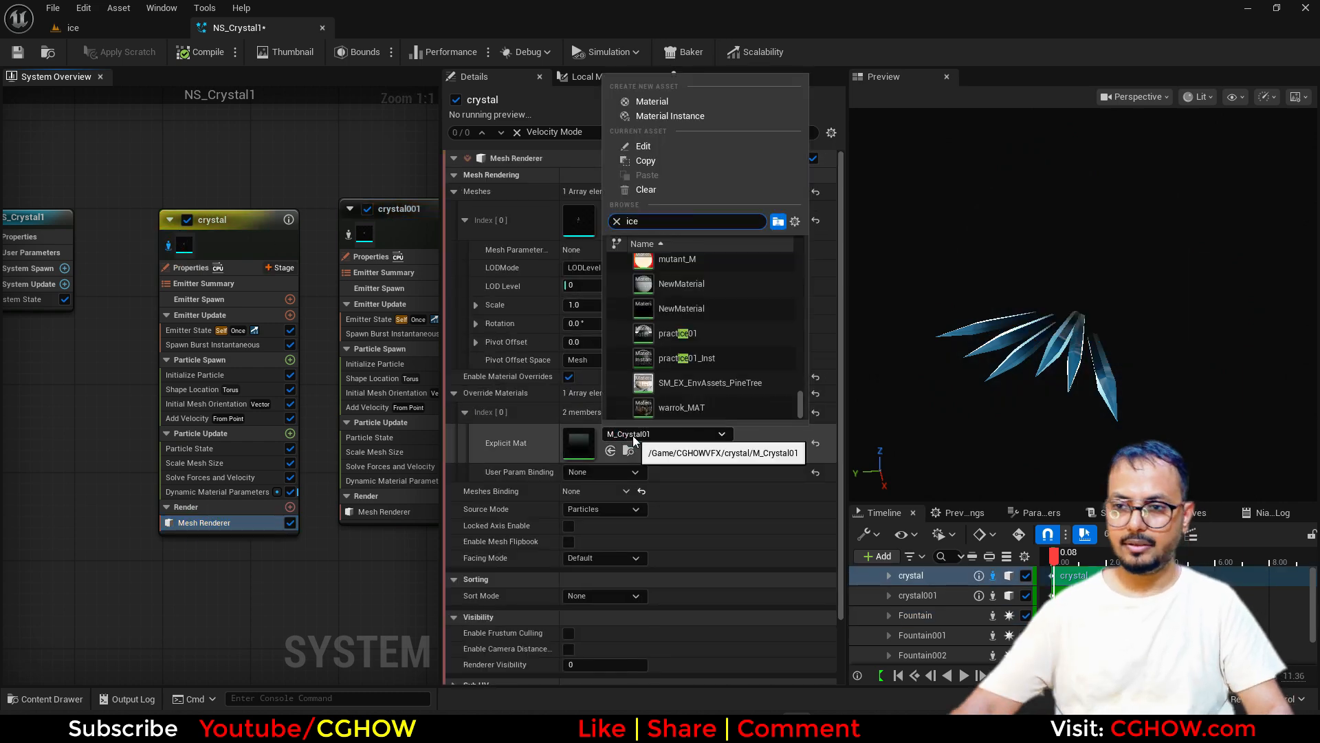
- Filter the project assets to materials and search the whole CGHOWVFX folder for "ice"
left_click(110, 31)
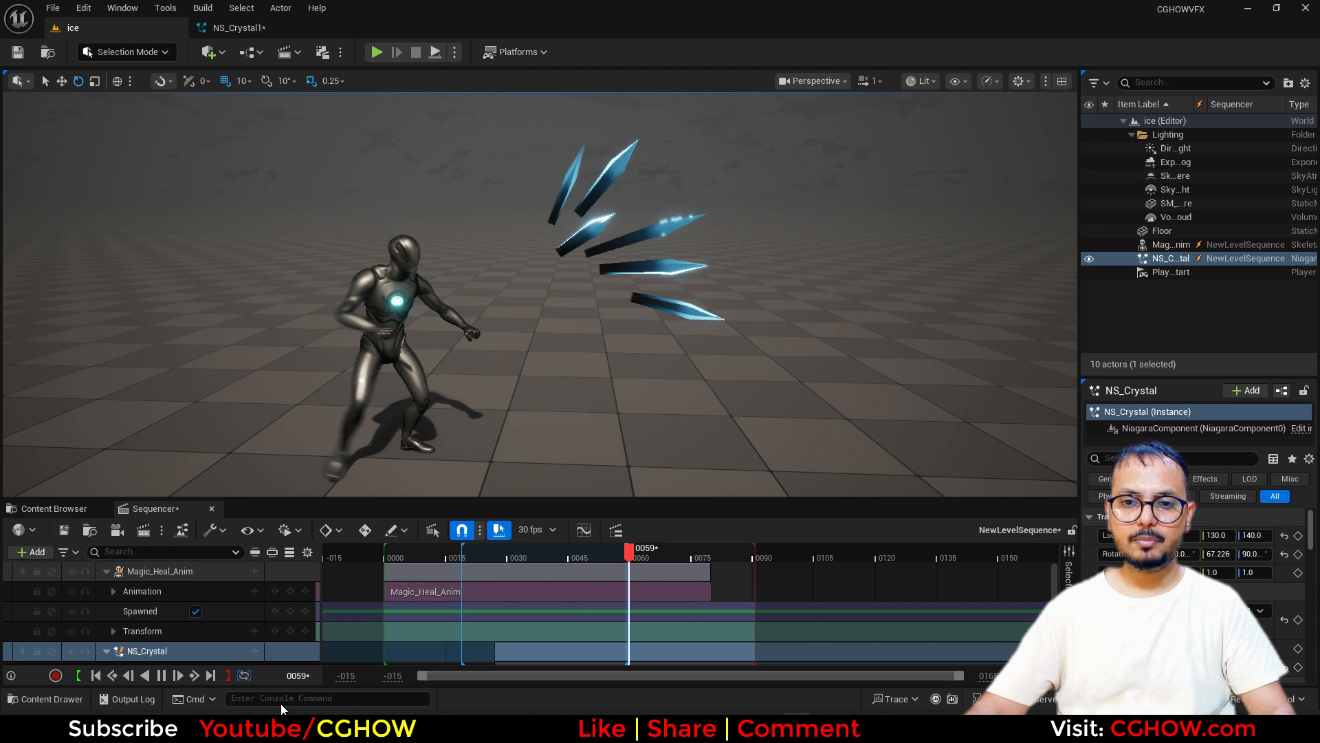
left_click(87, 509)
left_click_drag(387, 502, 375, 357)
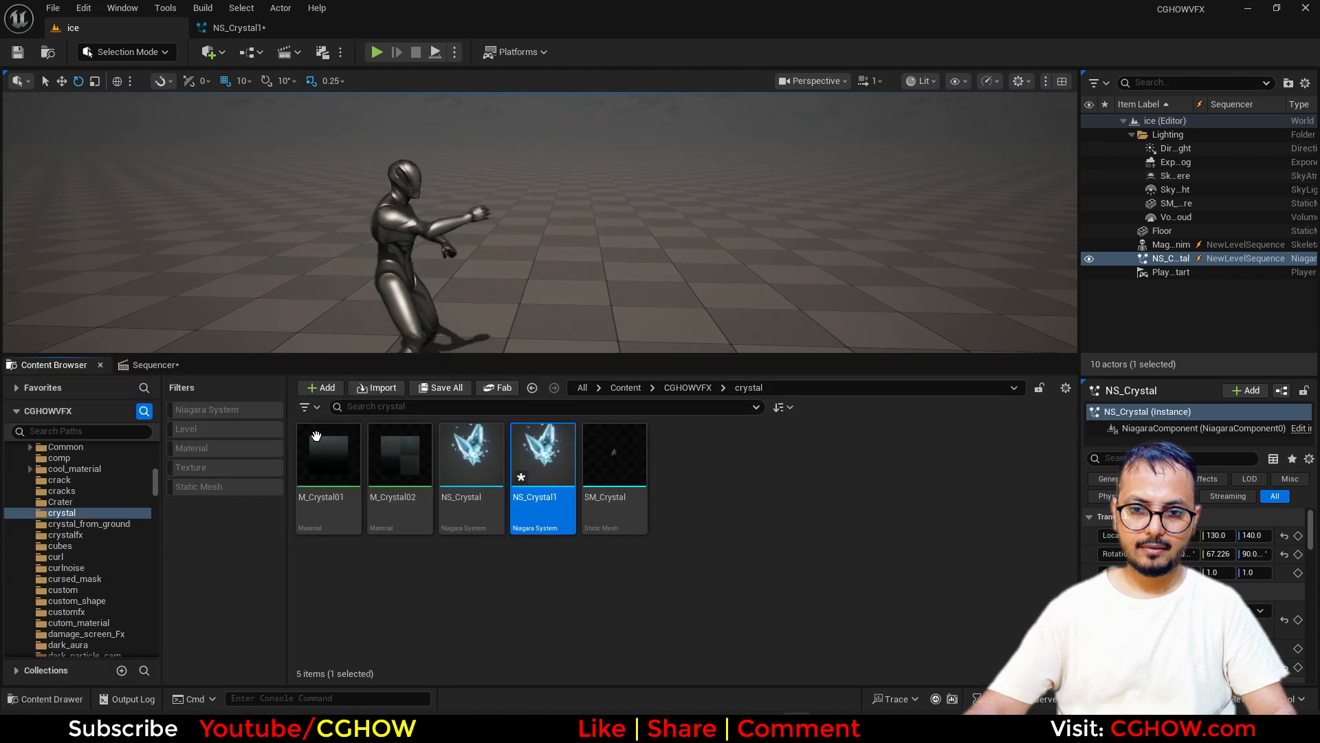
left_click(221, 449)
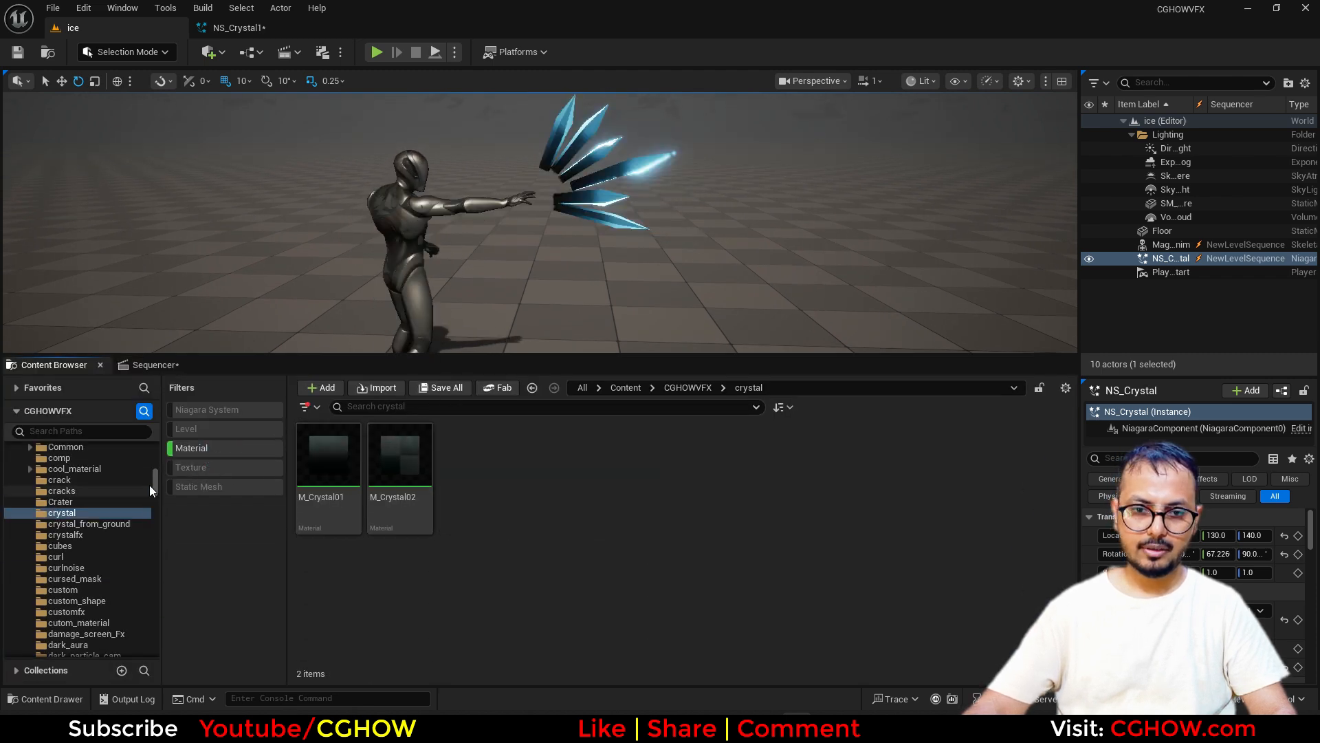
left_click_drag(155, 484, 154, 421)
left_click(72, 493)
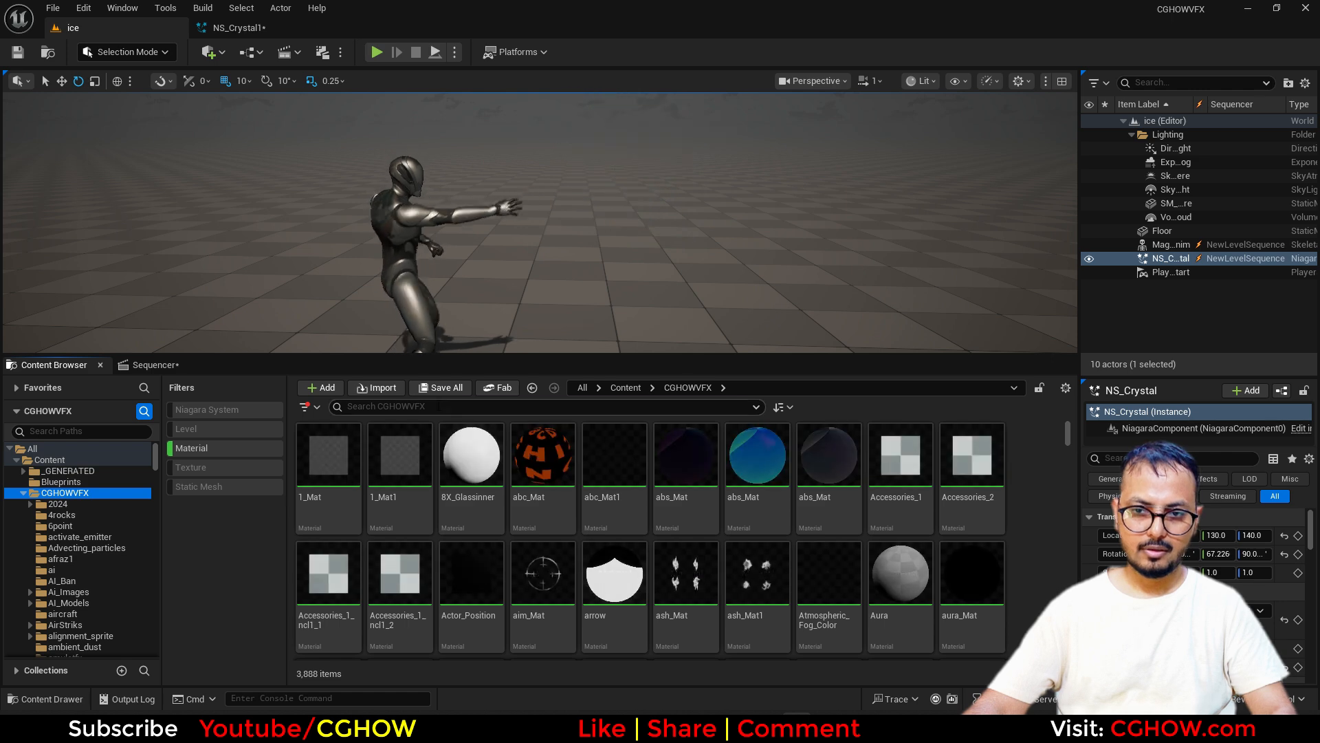
left_click(439, 406)
type("ice")
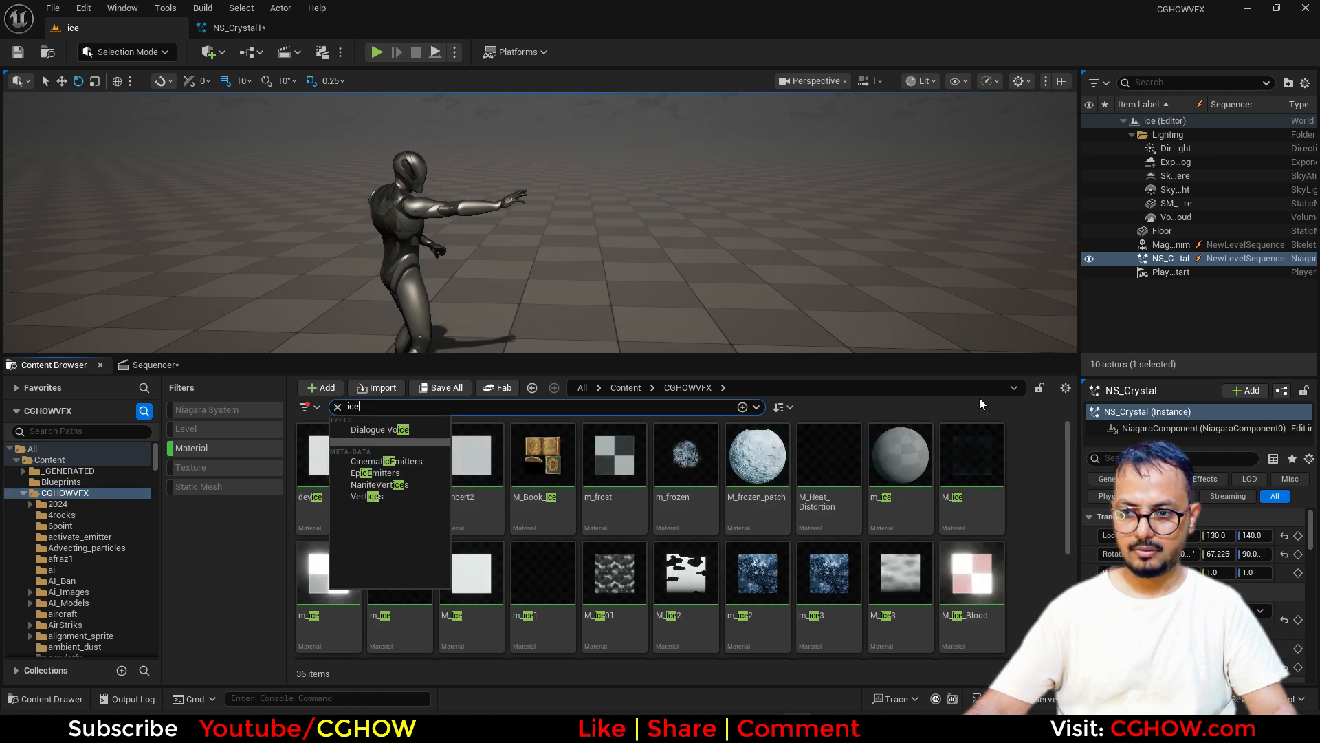
- Pick M_Icicle from the found materials and try it as the override material of crystal's Mesh Renderer
left_click(951, 388)
scroll(929, 567, "down", 3)
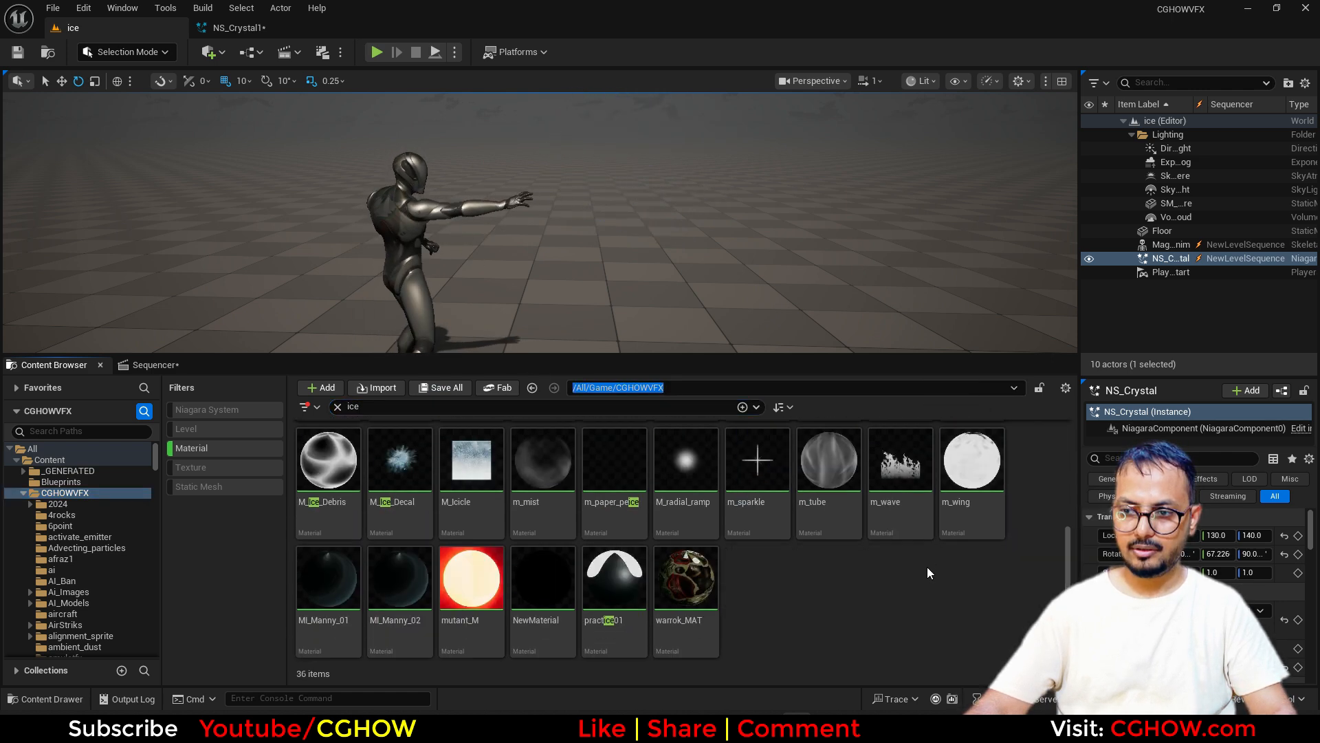
scroll(823, 569, "up", 2)
left_click(472, 614)
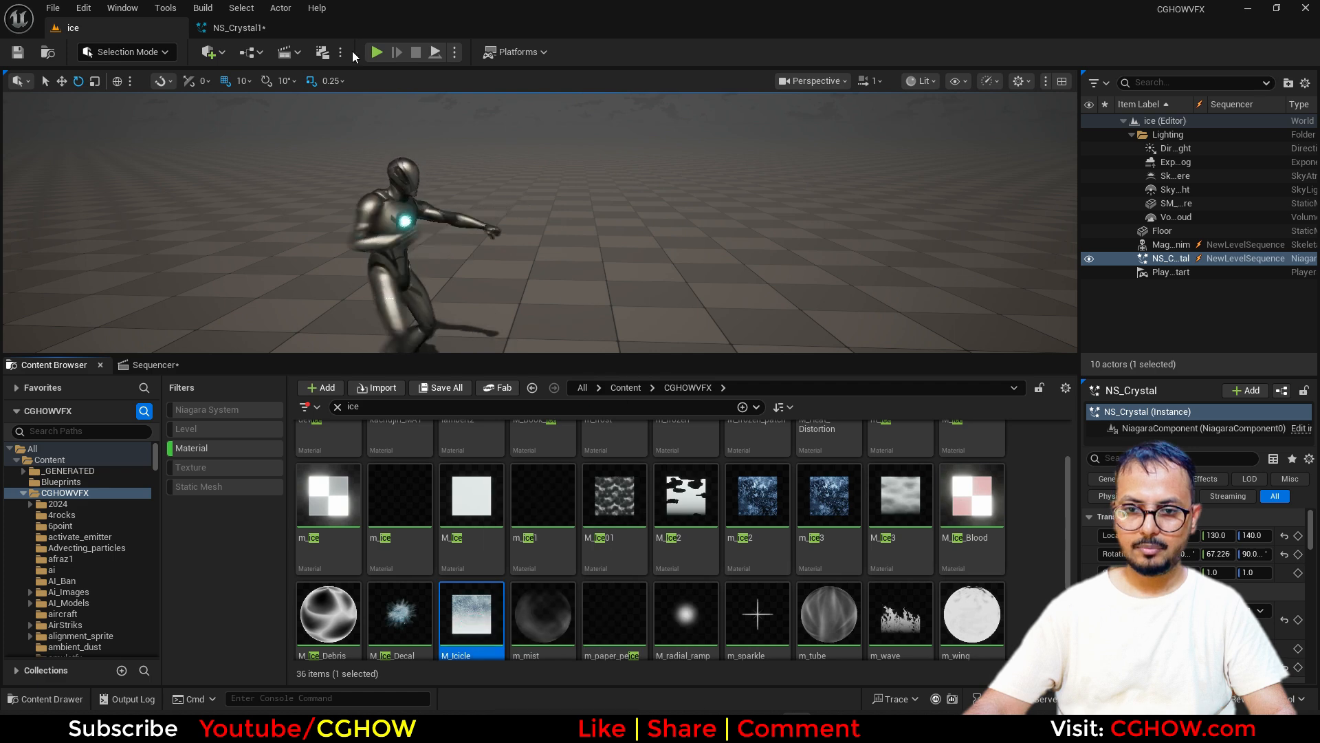
left_click(245, 33)
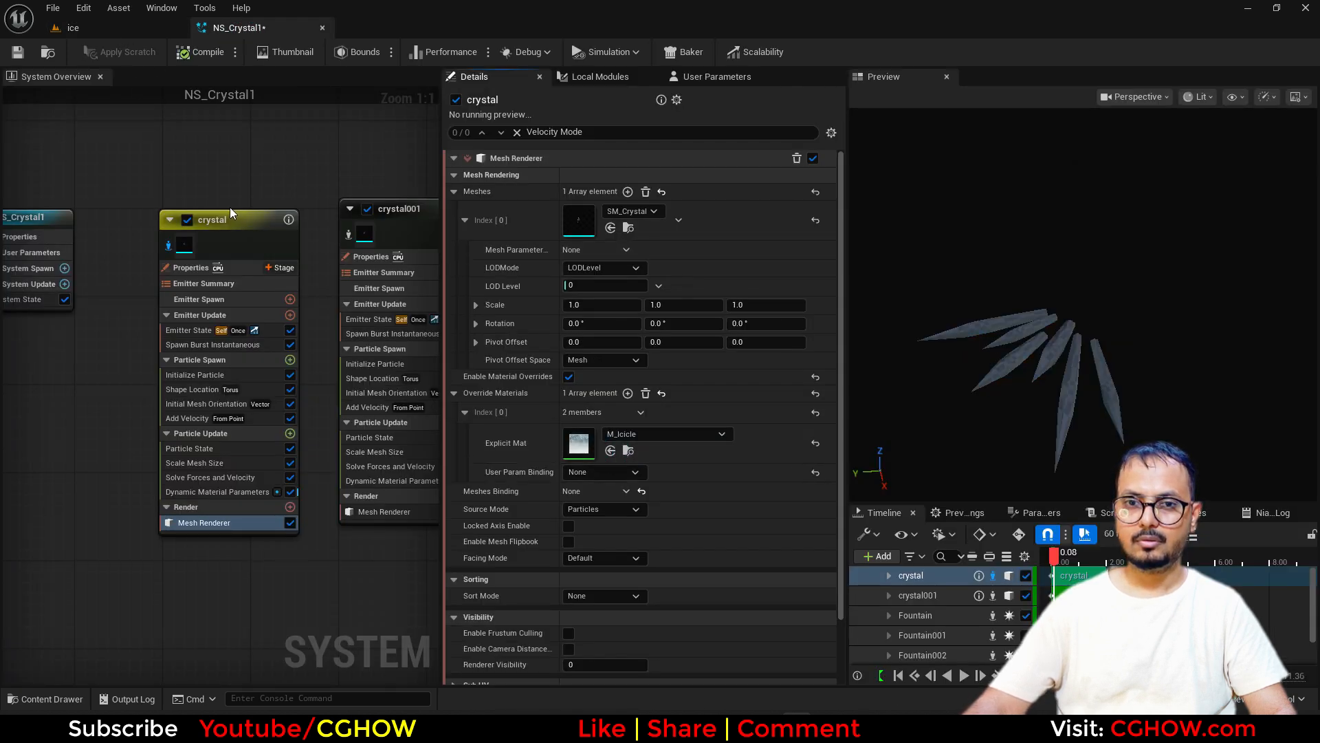
- Assign M_frozen_patch as the override material of crystal's Mesh Renderer and preview it in the level
left_click(97, 33)
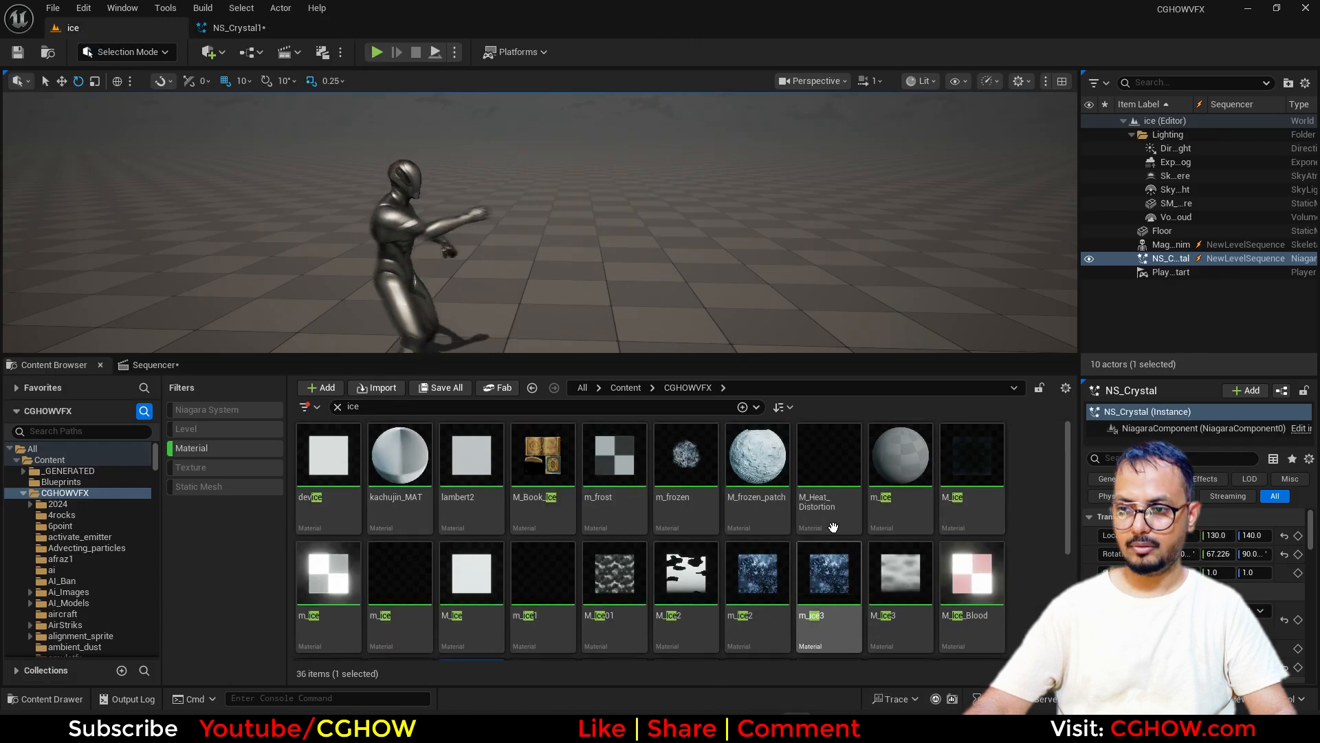
left_click(756, 453)
left_click(237, 27)
left_click(610, 450)
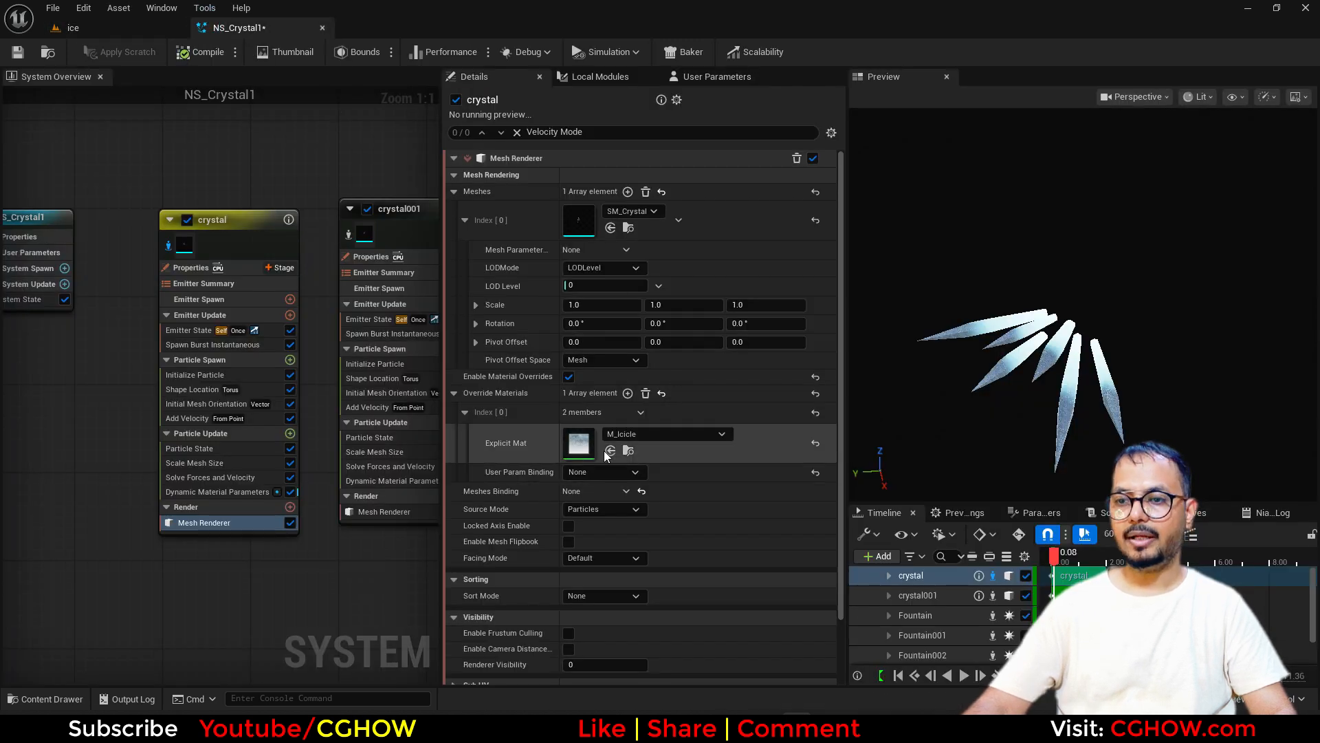
left_click(140, 28)
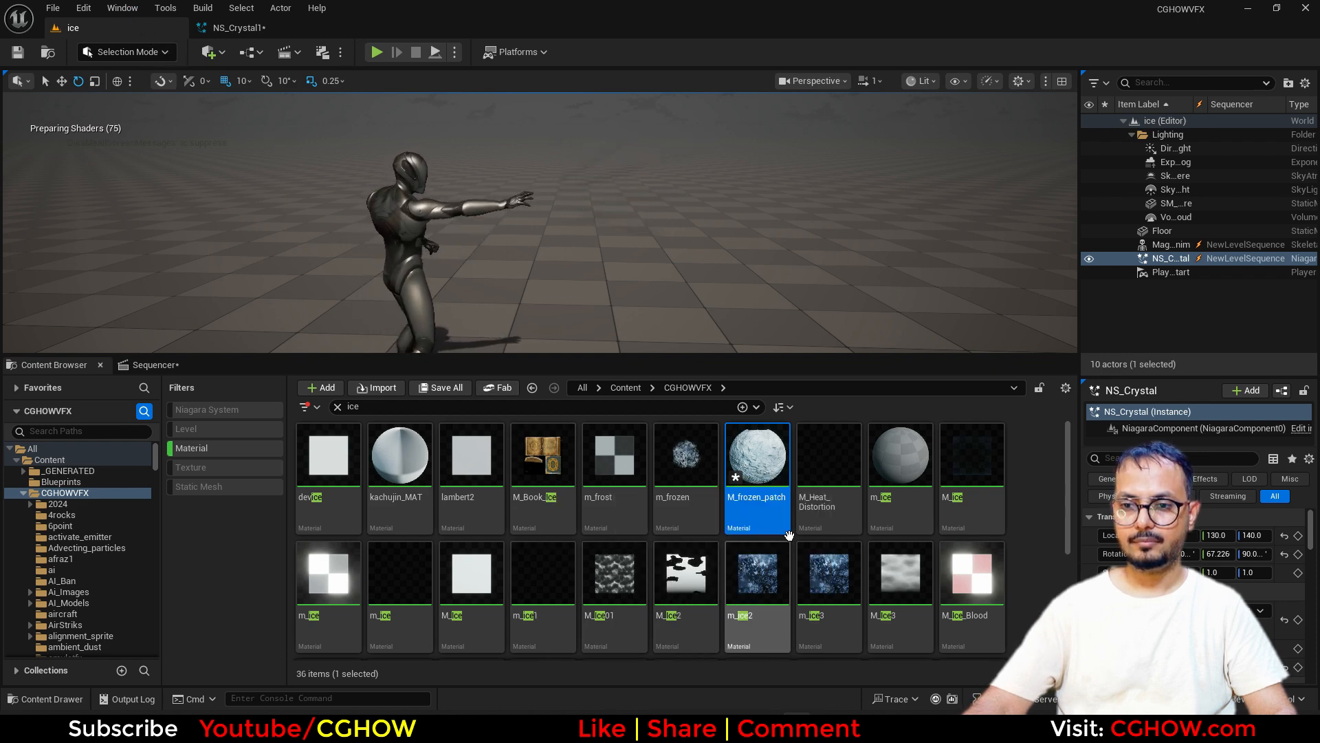
- Switch the asset filter from materials to textures and create a material from the t_ice01 texture
scroll(604, 581, "down", 5)
scroll(926, 554, "up", 3)
left_click(184, 448)
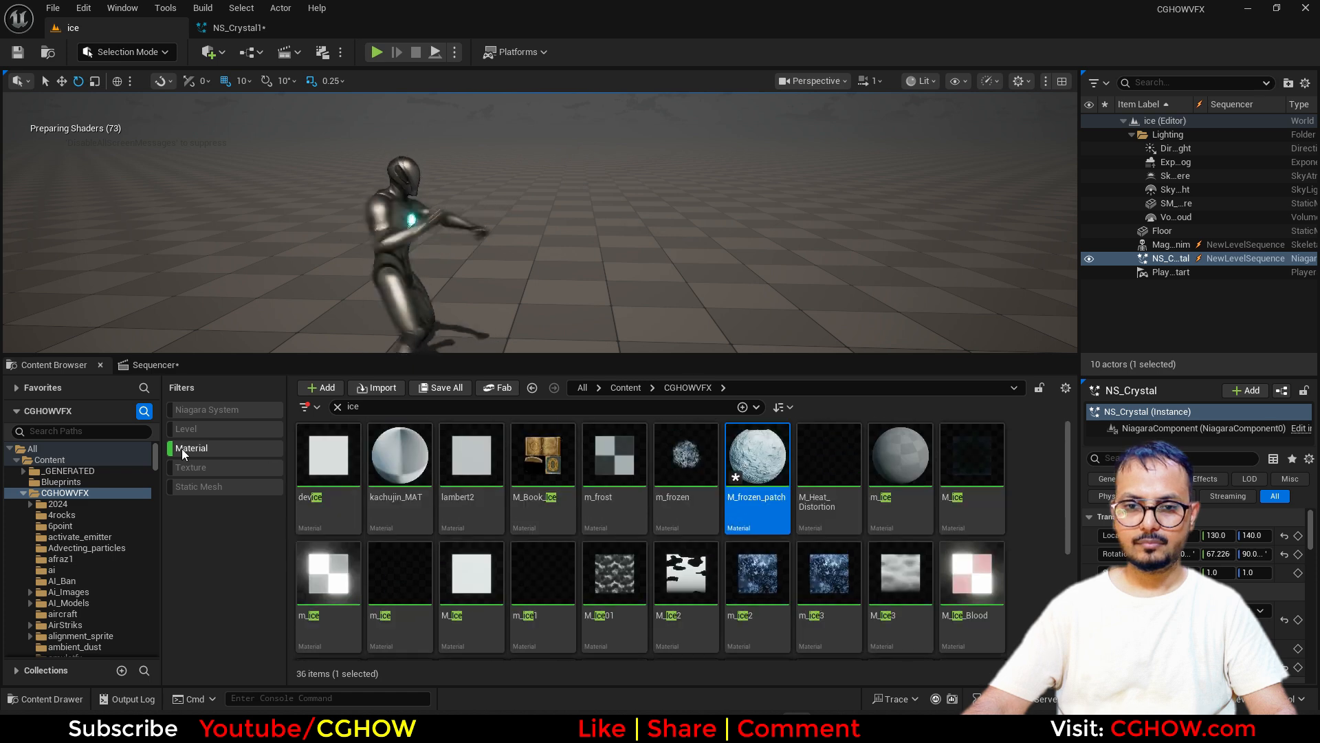
left_click(192, 467)
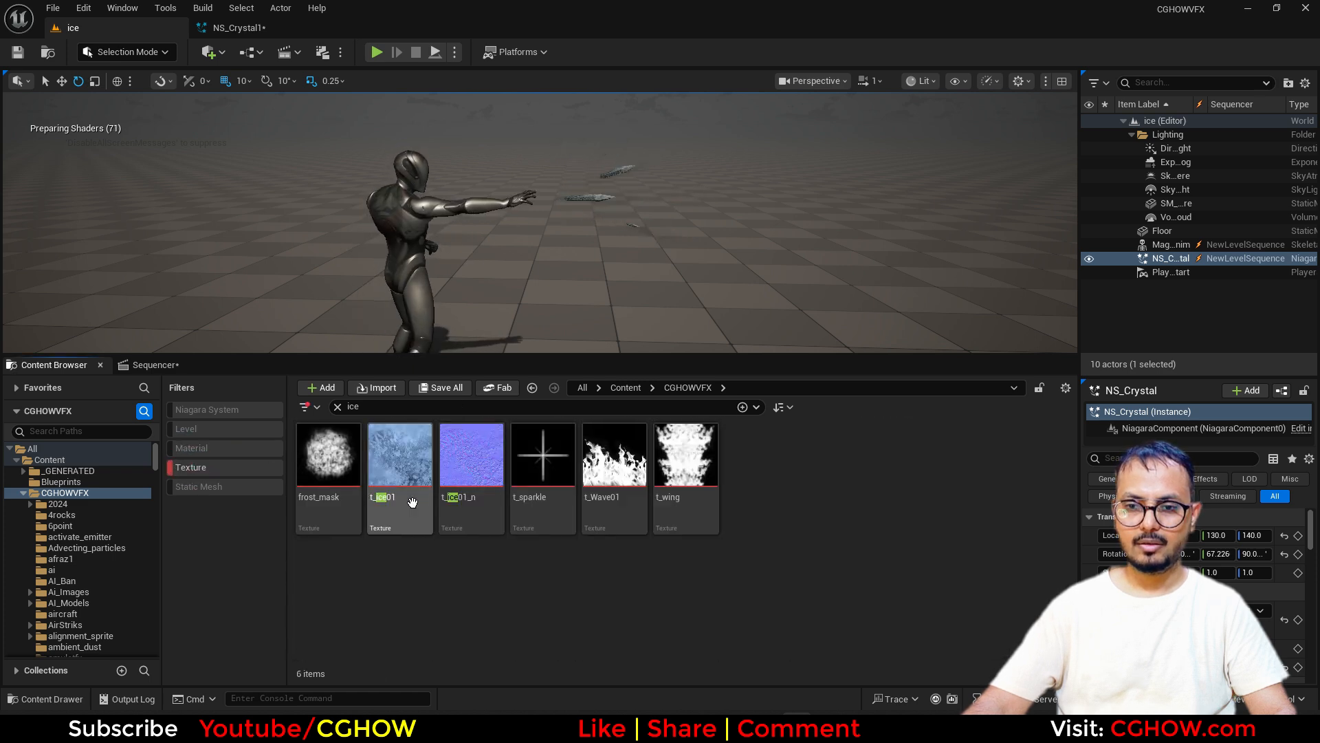
left_click(398, 457)
right_click(411, 475)
mouse_move(498, 218)
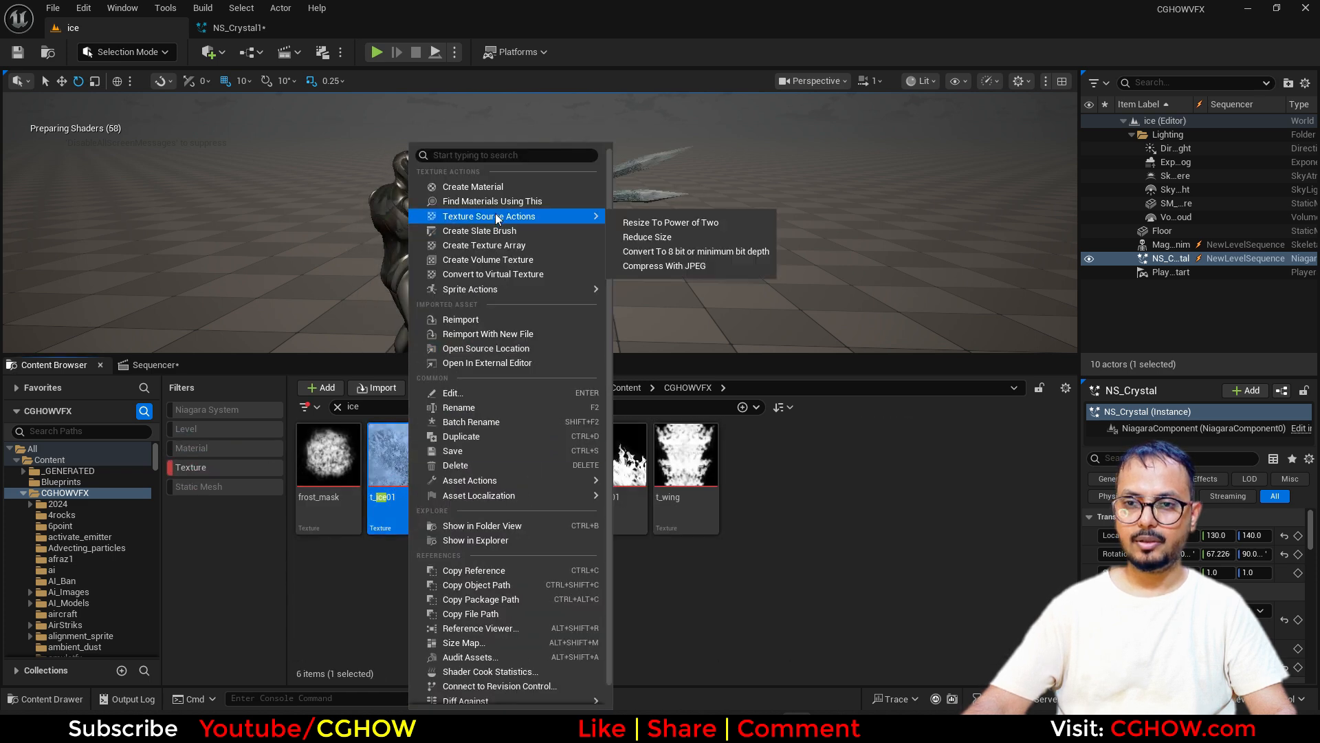
left_click(471, 187)
key("Return")
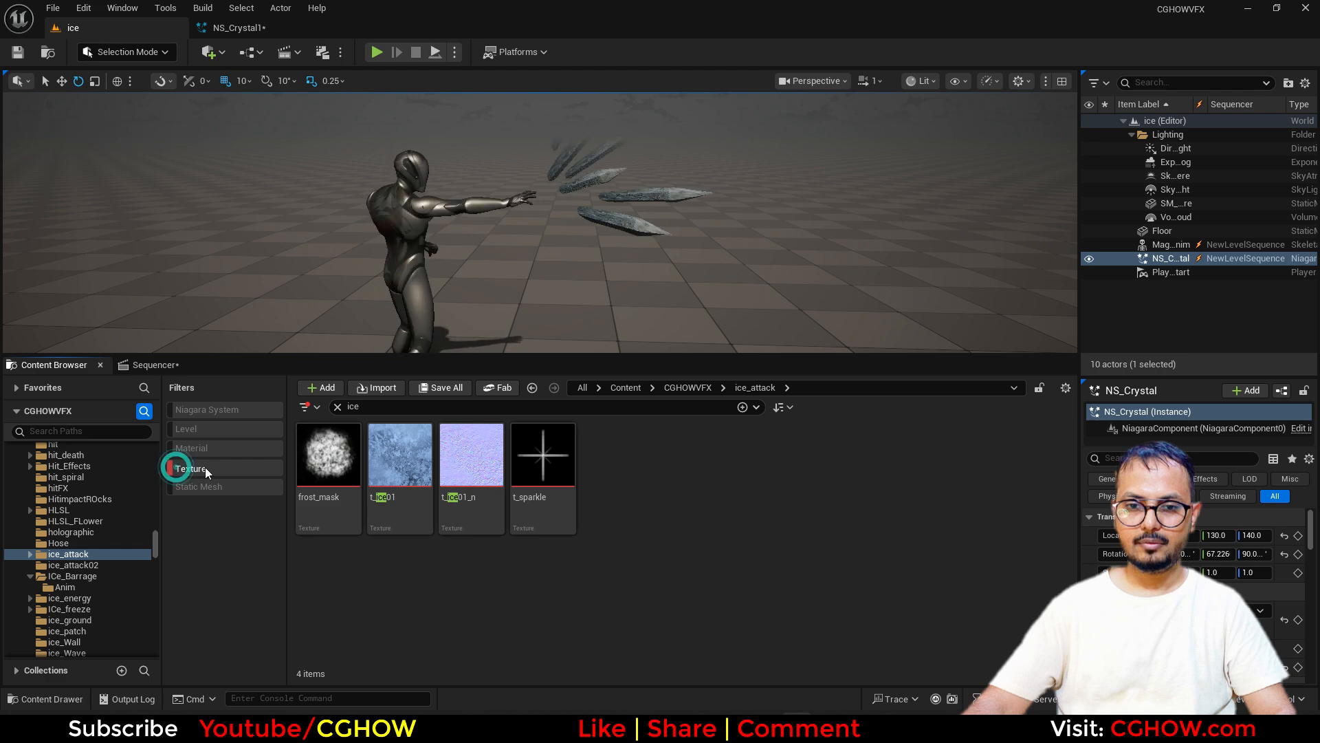
- Remove the texture filter in the ice_attack folder and open the t_ice01_Mat material
left_click(201, 468)
scroll(966, 608, "down", 3)
scroll(966, 608, "down", 2)
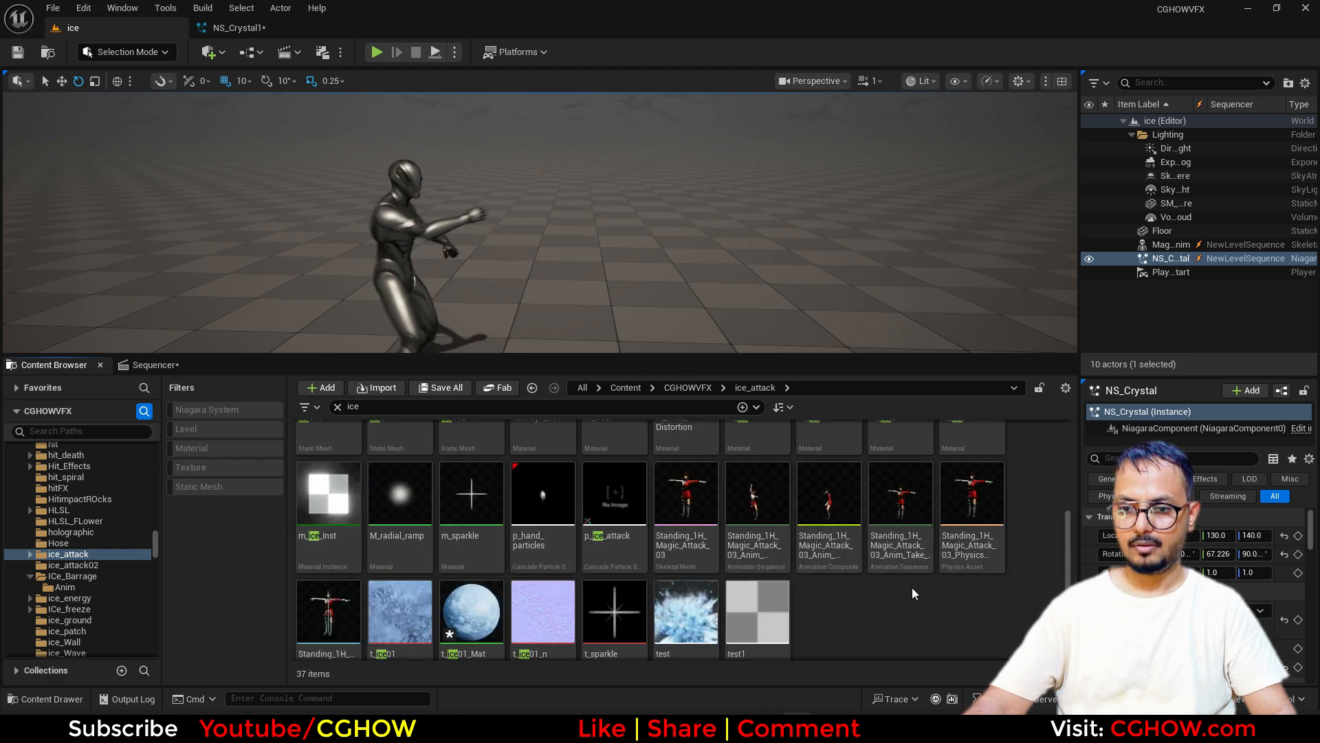
left_click(466, 600)
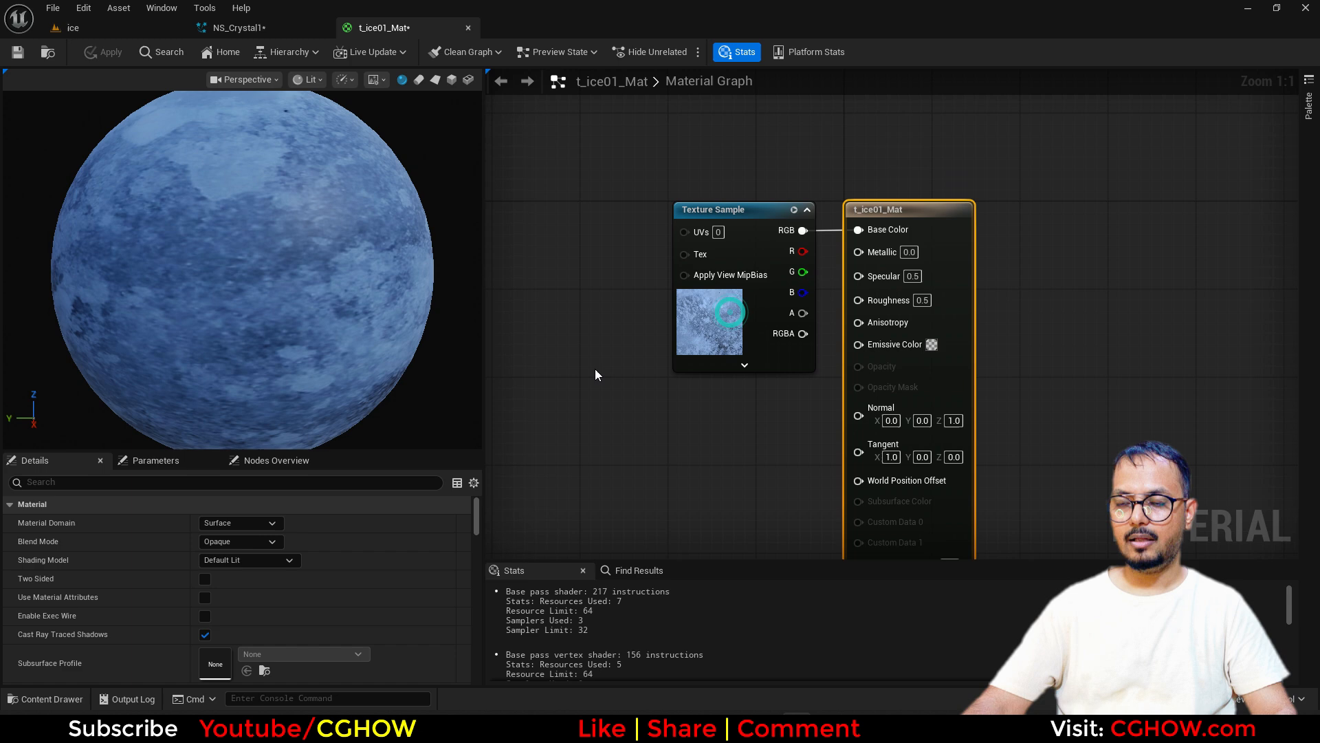
- Move the Texture Sample away from the material output and add a Fresnel node with exponent 2
left_click_drag(731, 312, 528, 389)
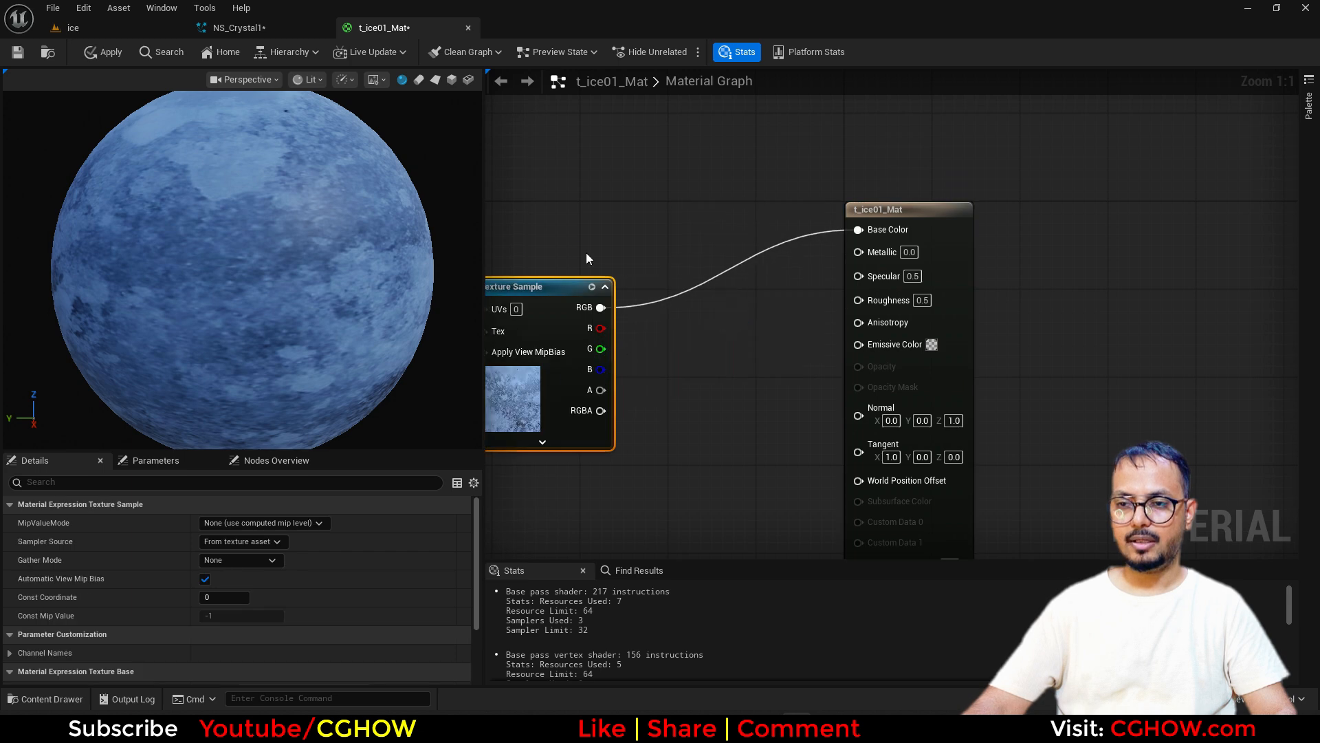
right_click(581, 199)
type("fre")
left_click(618, 346)
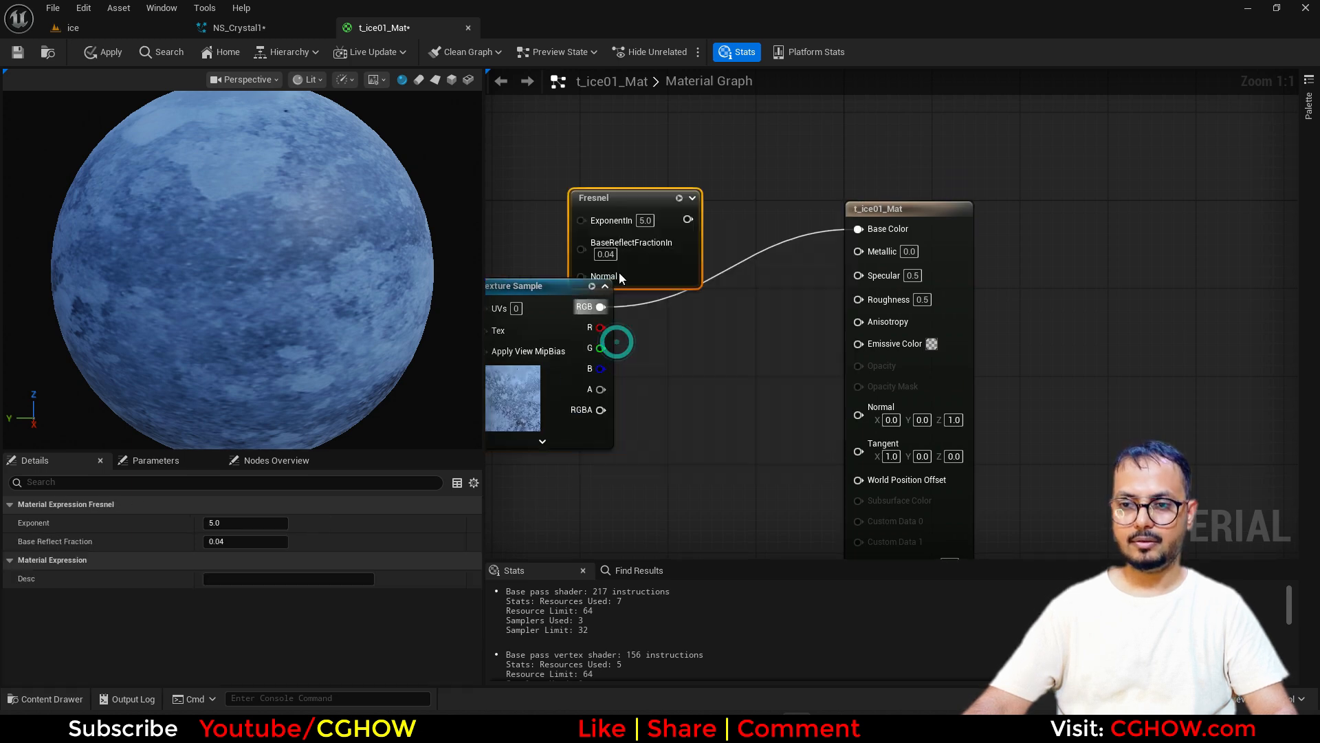
left_click_drag(581, 221, 573, 218)
left_click(646, 219)
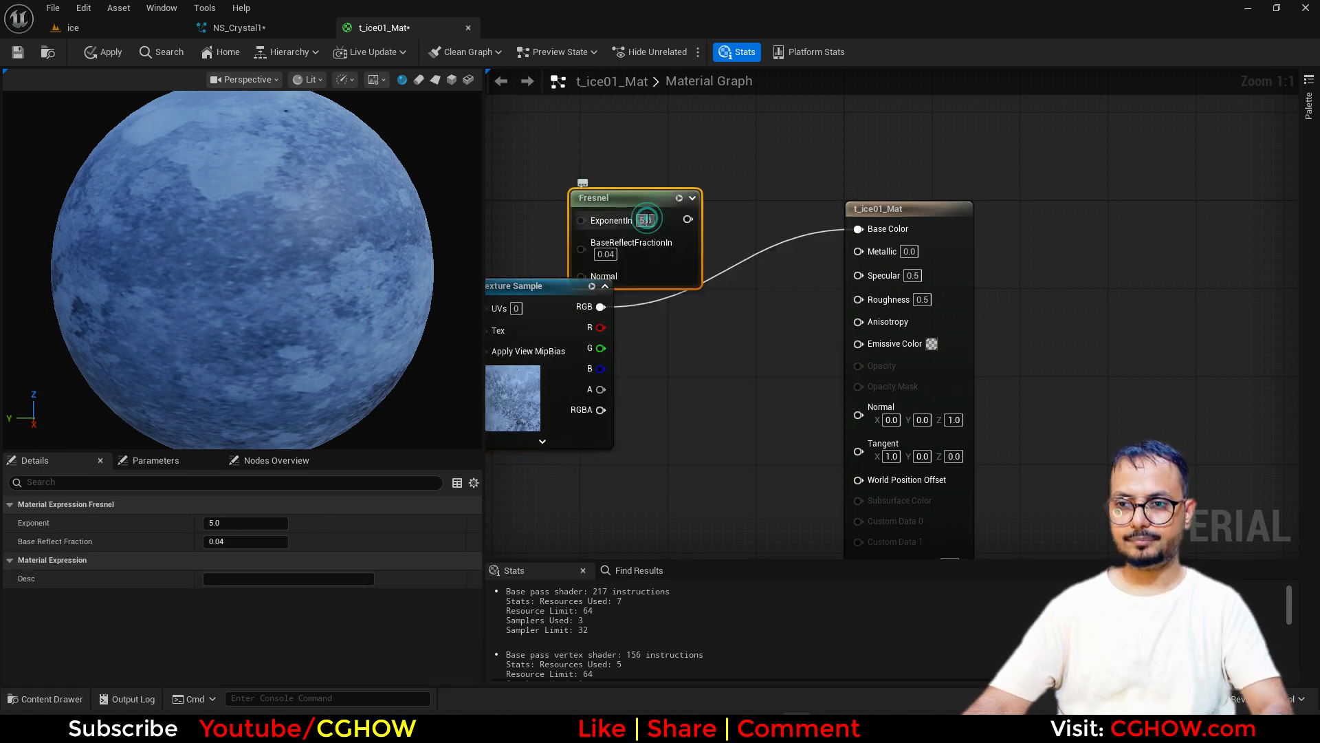
- Multiply the Fresnel by the Texture Sample's RGB and connect the result to Emissive Color
left_click_drag(647, 201, 536, 153)
left_click(681, 302)
left_click_drag(600, 306, 581, 193)
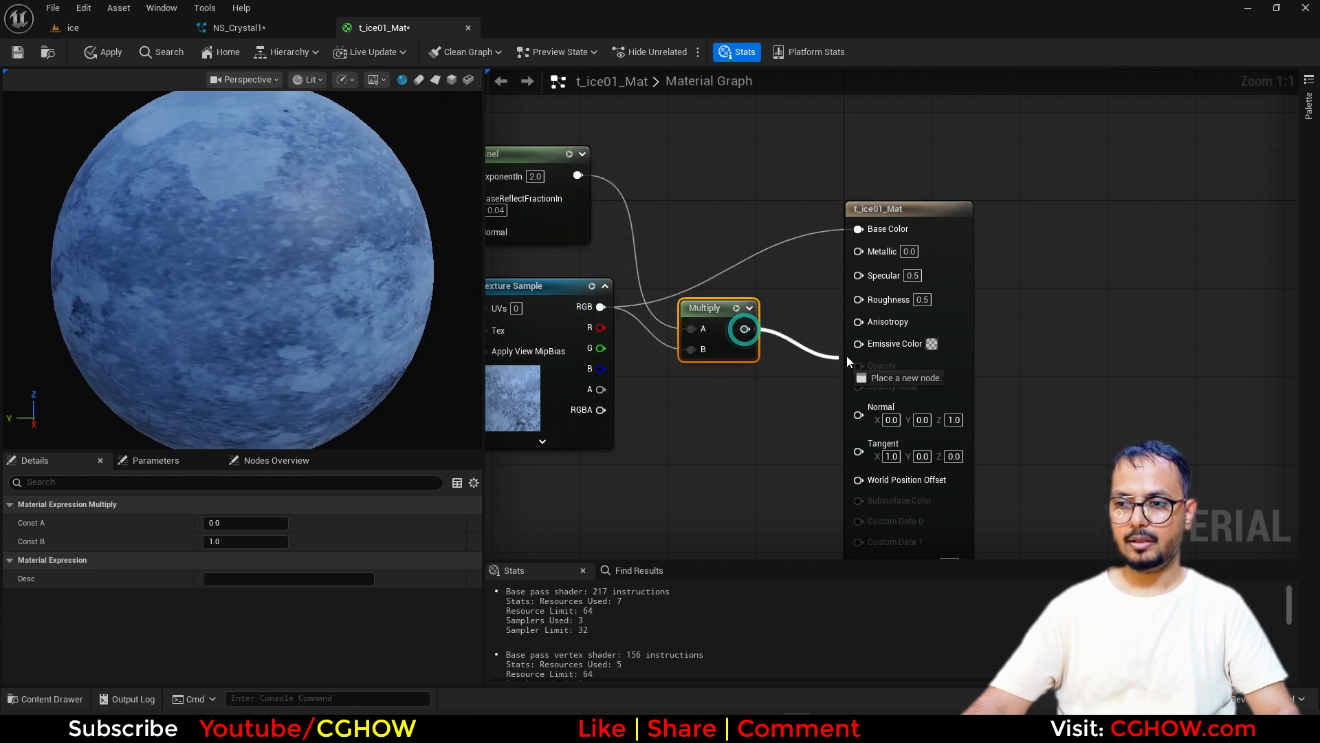
left_click_drag(848, 362, 858, 343)
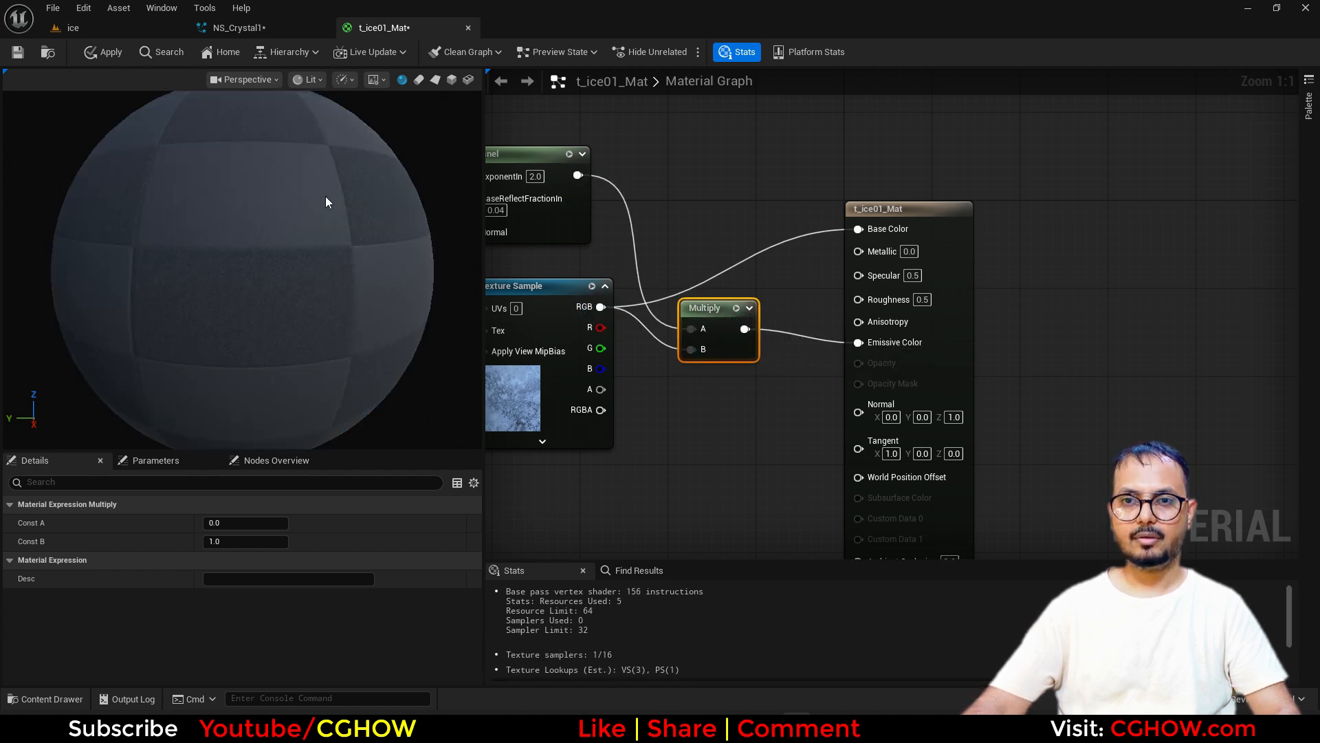
- Display the material on a cube preview mesh and inspect it from another angle
left_click(452, 80)
scroll(313, 236, "down", 5)
left_click_drag(313, 236, 235, 243)
- Insert a second Multiply with B set to 5 between the first Multiply and Emissive Color
left_click_drag(952, 253, 1033, 220)
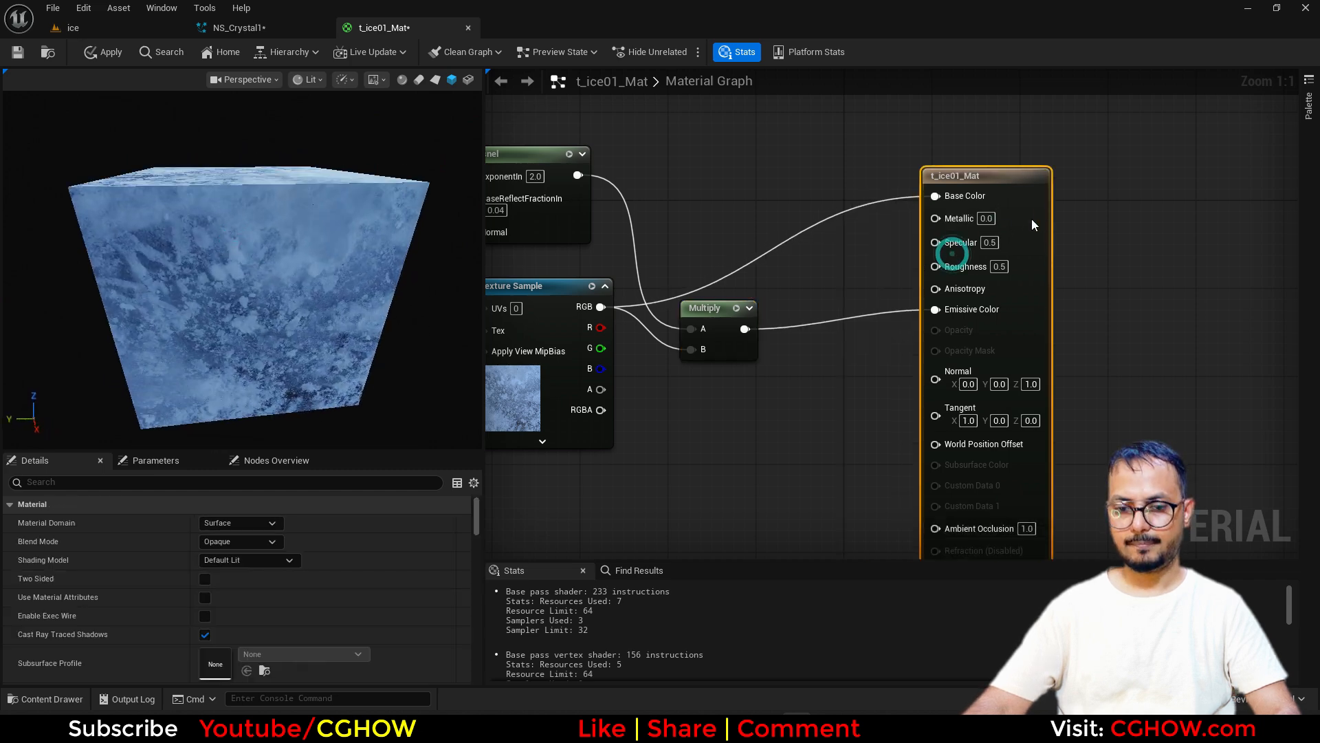
left_click(804, 352)
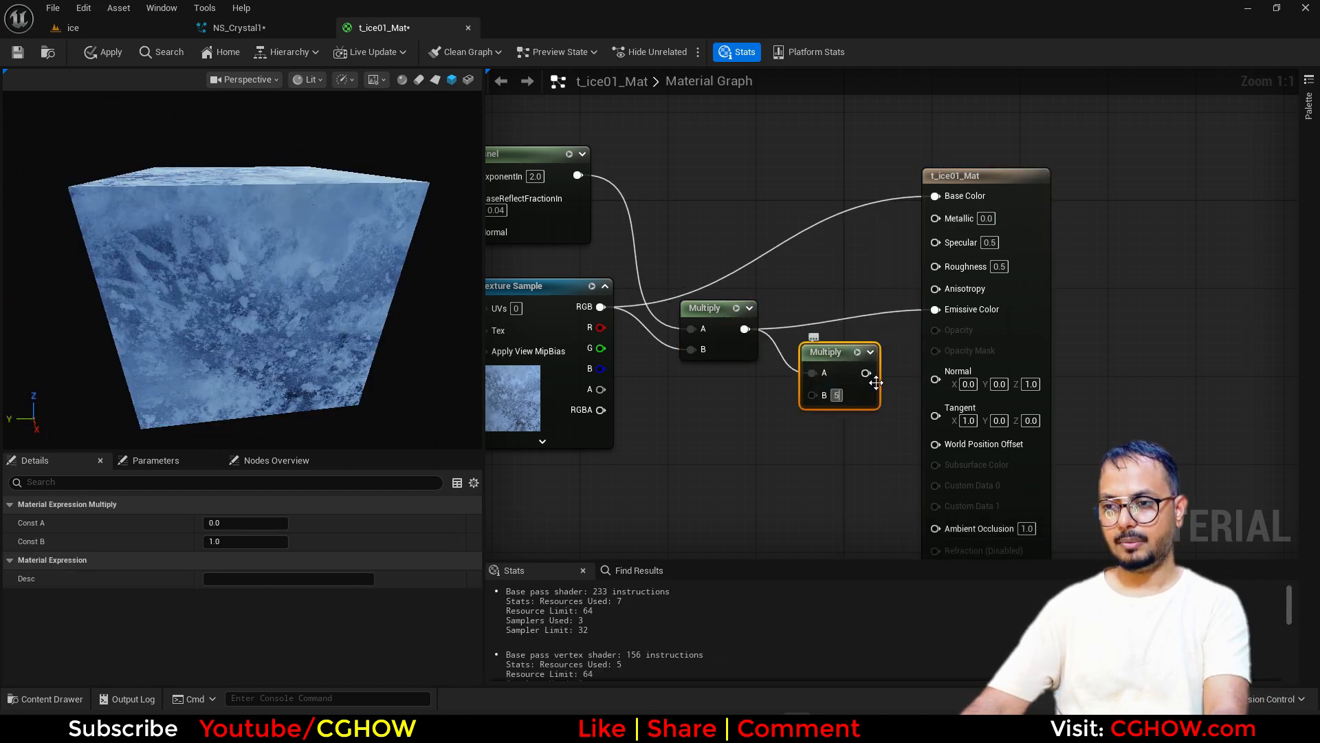
left_click_drag(930, 322, 935, 310)
mouse_move(275, 261)
left_mouse_down()
mouse_move(206, 282)
mouse_move(158, 272)
mouse_move(256, 272)
left_mouse_up()
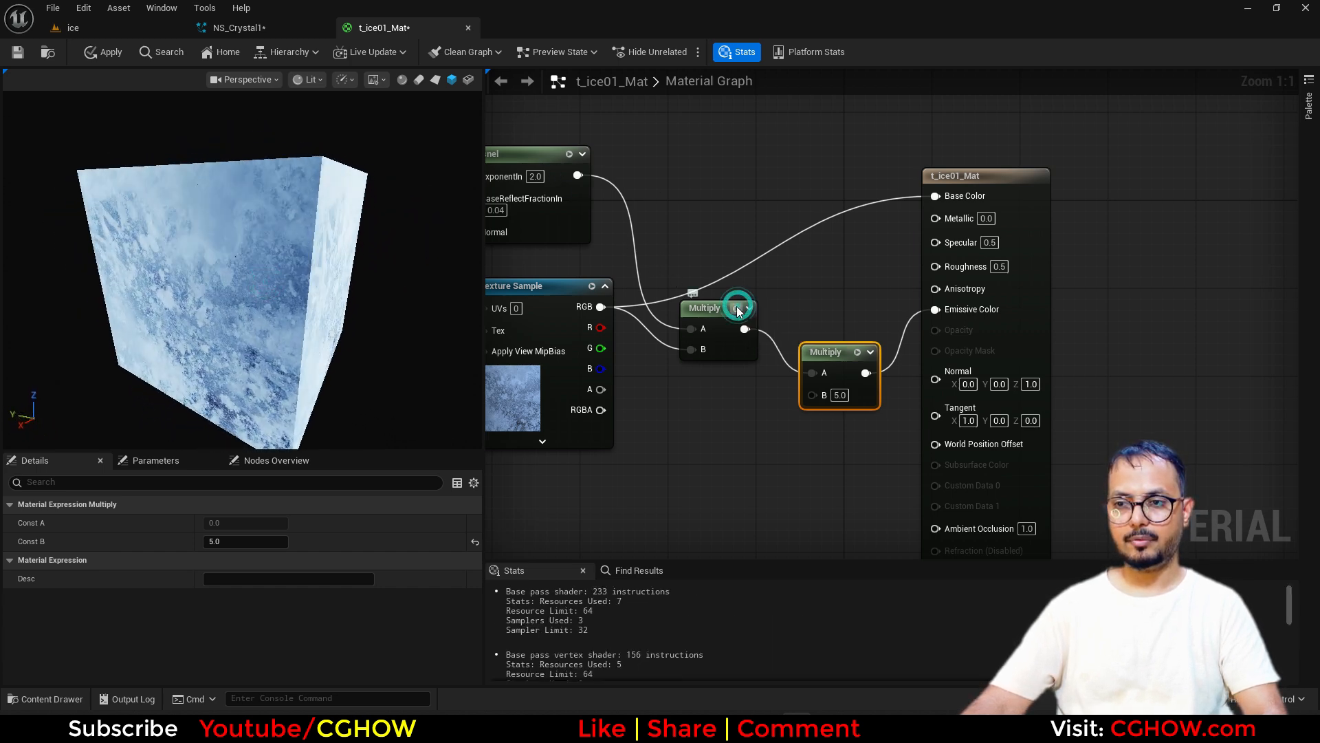
- Preview the first Multiply node and insert a Power node with exponent 2 between the Fresnel and that Multiply
left_click(738, 309)
right_click_drag(738, 309, 847, 327)
left_click(718, 166)
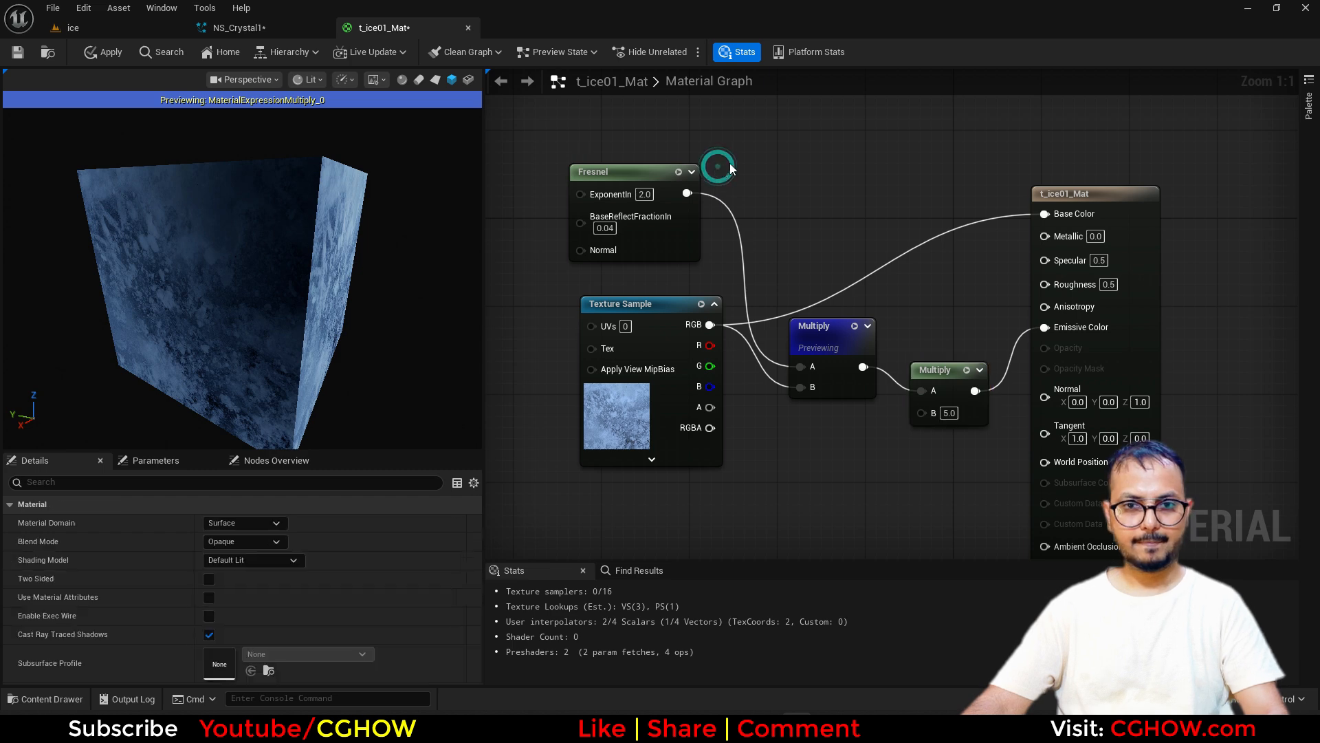
key("e")
left_click(736, 169)
left_click_drag(806, 193, 801, 365)
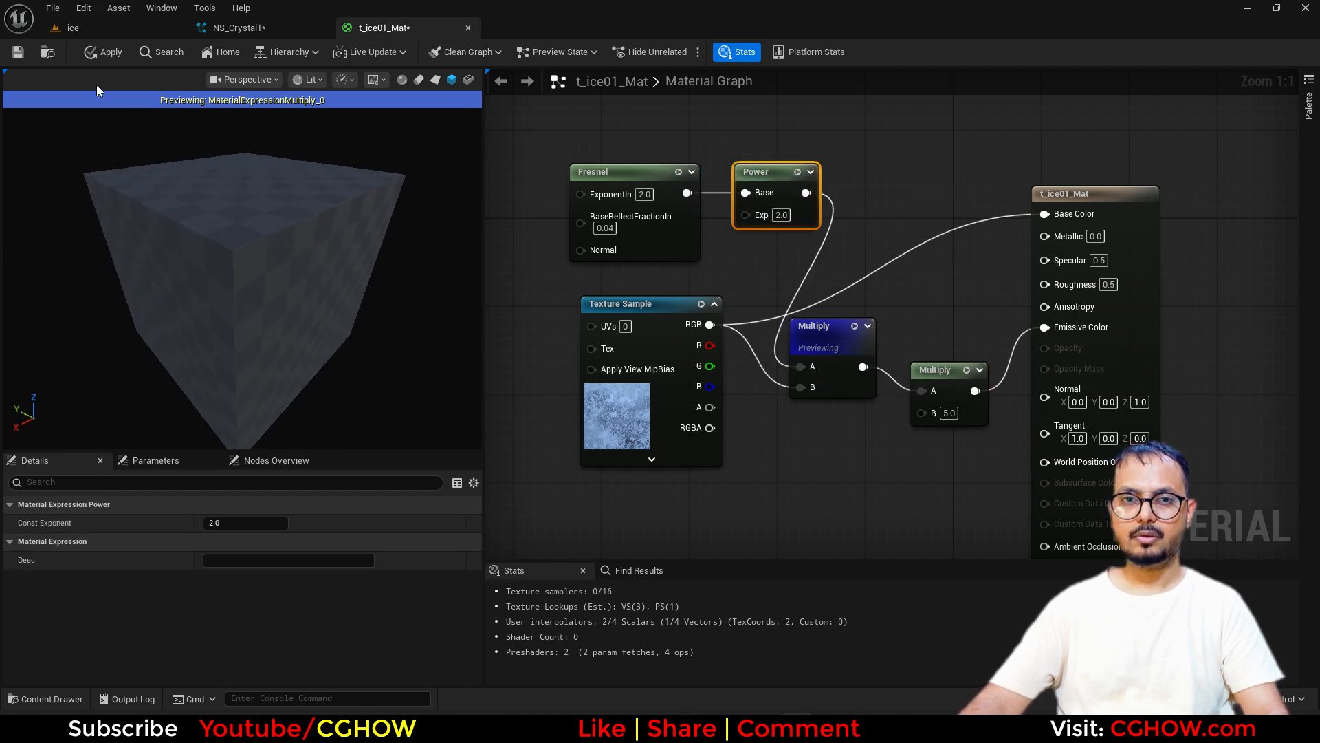
- Save the ice material and assign t_ice01_Mat as the override material of the crystal and crystal001 mesh renderers
left_click(13, 56)
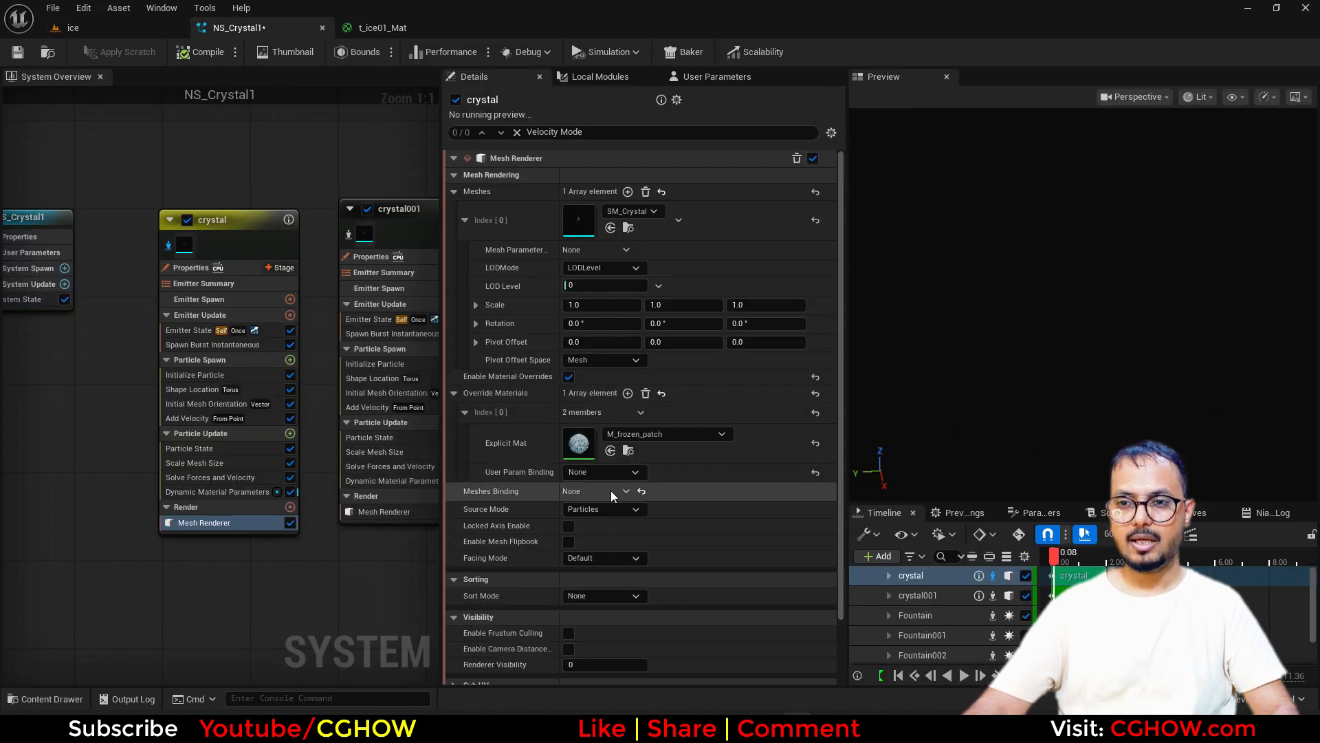
left_click(610, 452)
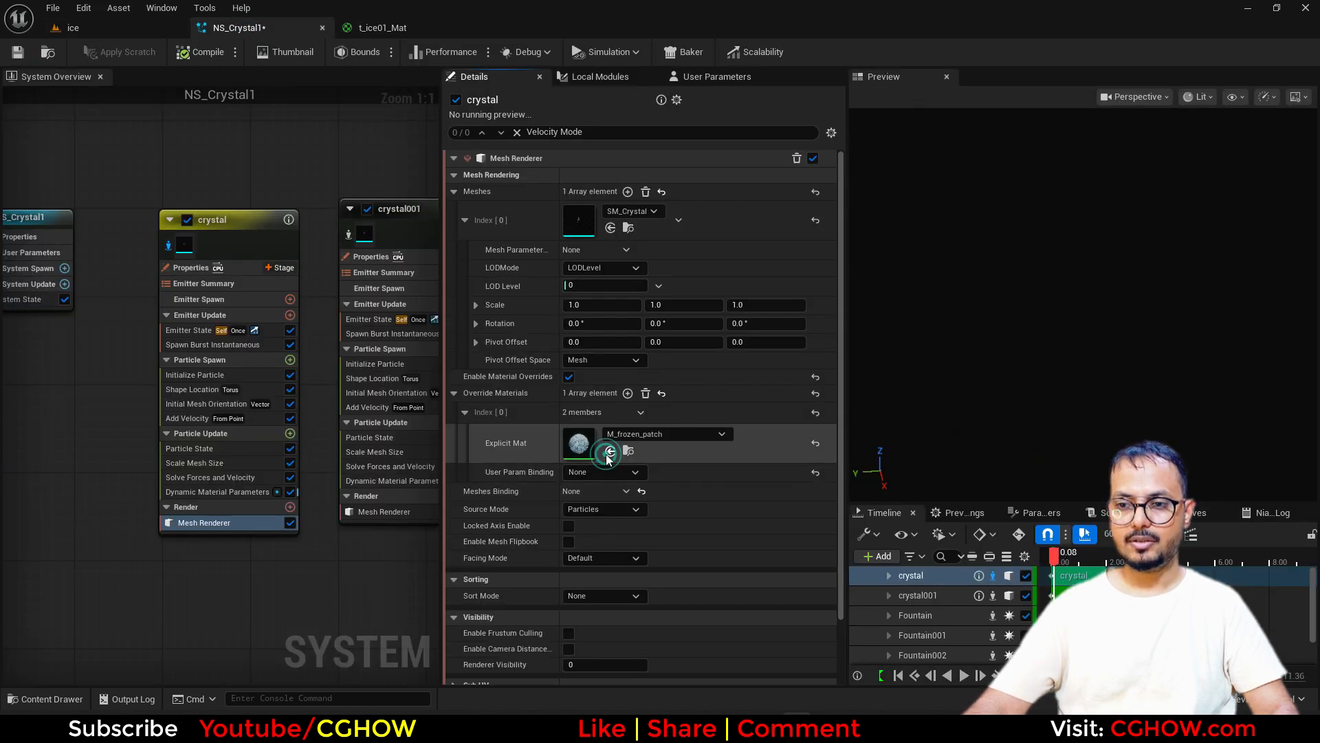
left_click(401, 510)
left_click(610, 451)
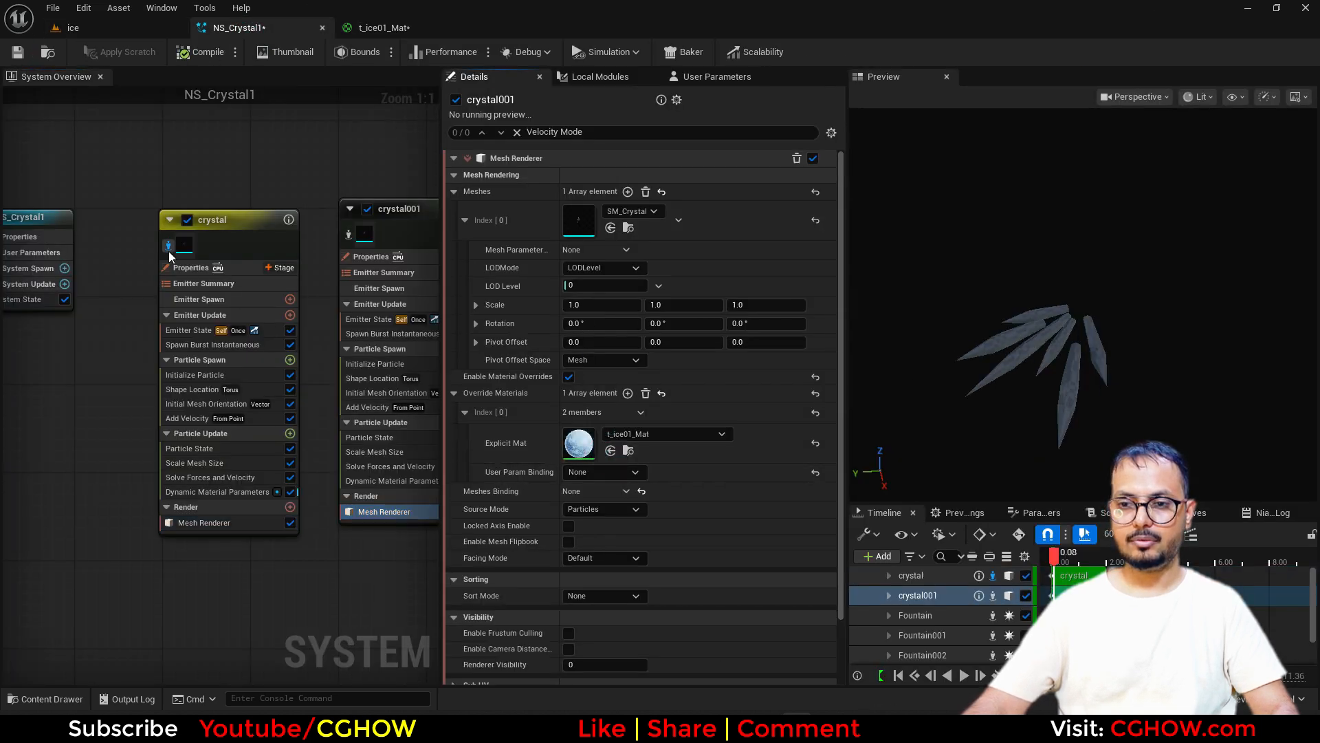
- Enlarge the level viewport and review the ice burst at the character's hand with the new material
left_click(73, 28)
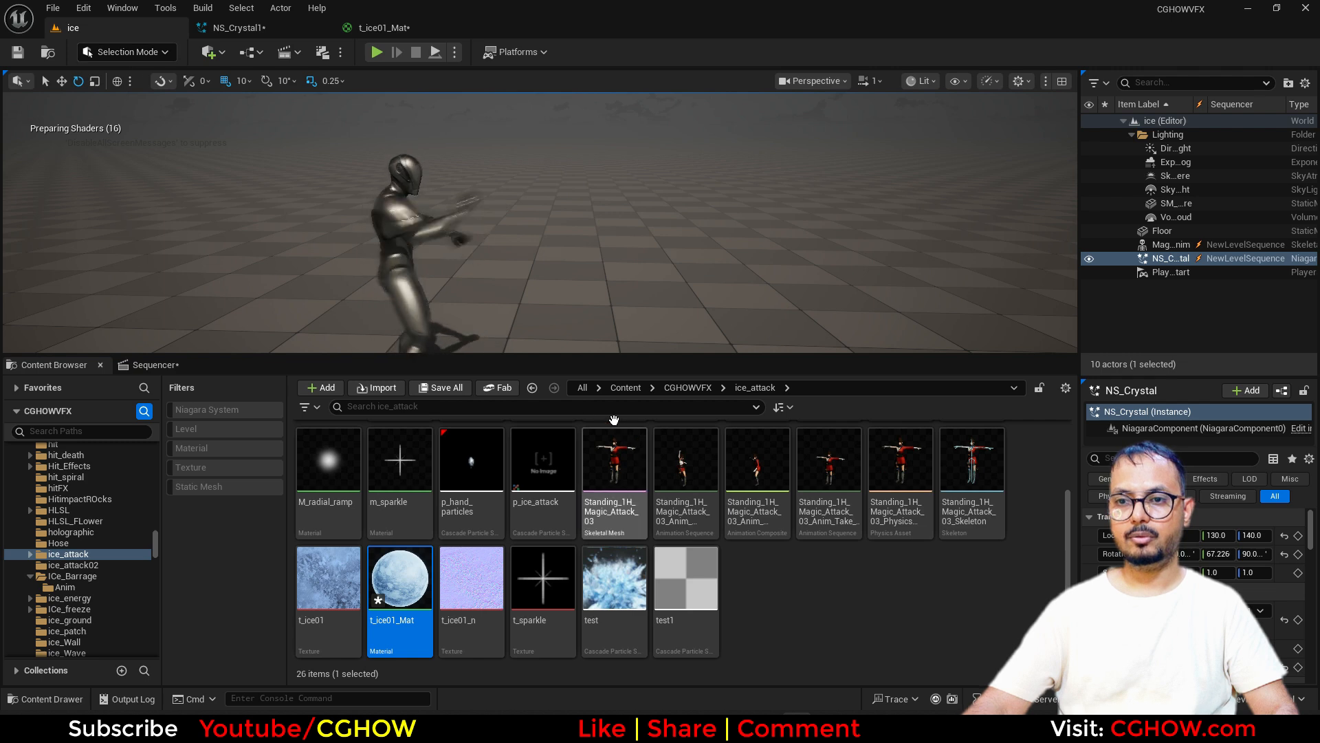
left_click_drag(568, 355, 595, 493)
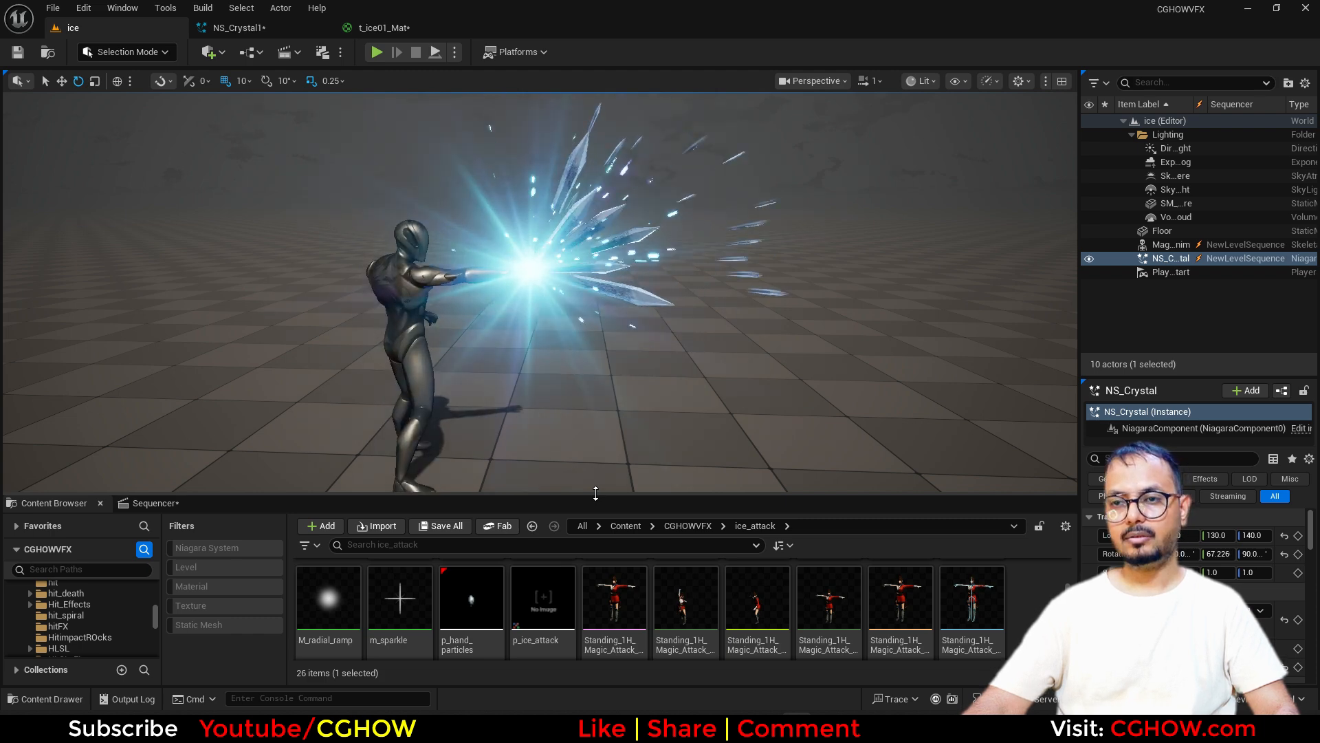
left_click(380, 27)
- Isolate the Fountain emitter in NS_Crystal1 to view its particles alone
left_click(239, 27)
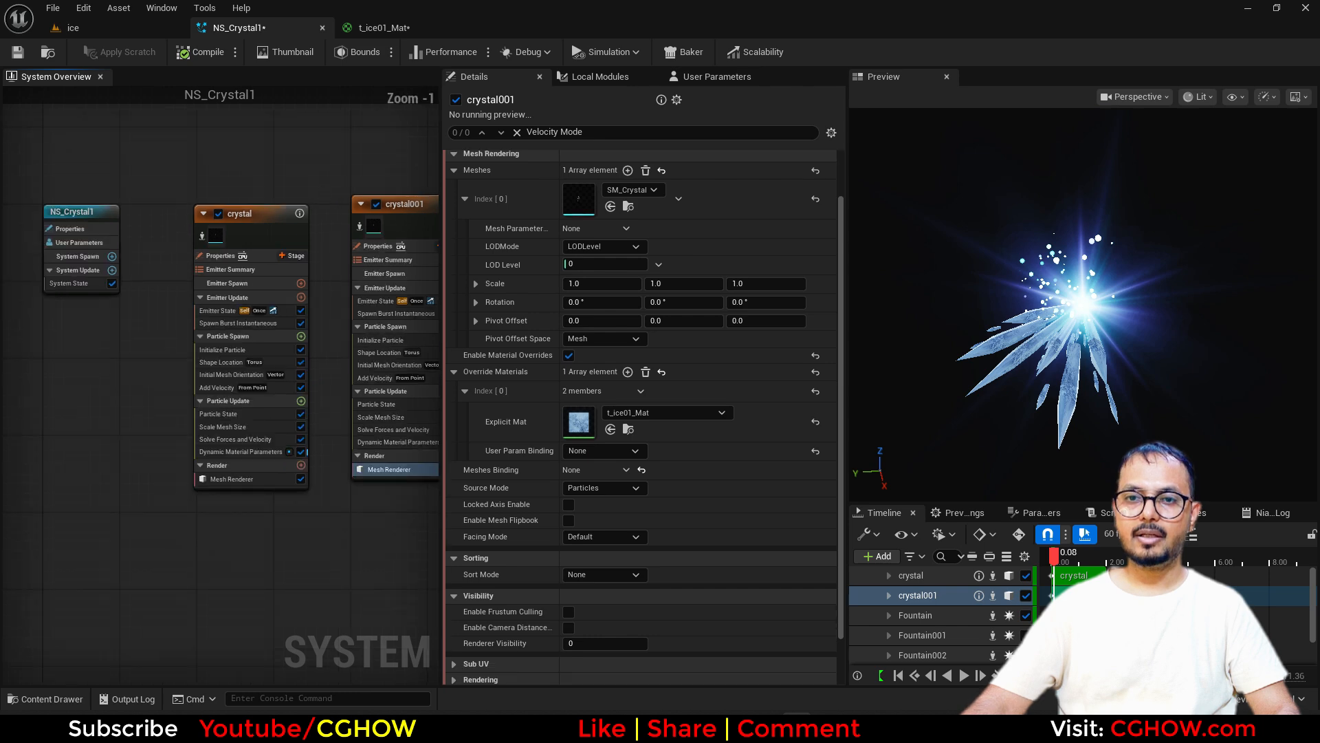
left_click(290, 221)
right_click_drag(185, 207, 282, 126)
left_click(237, 164)
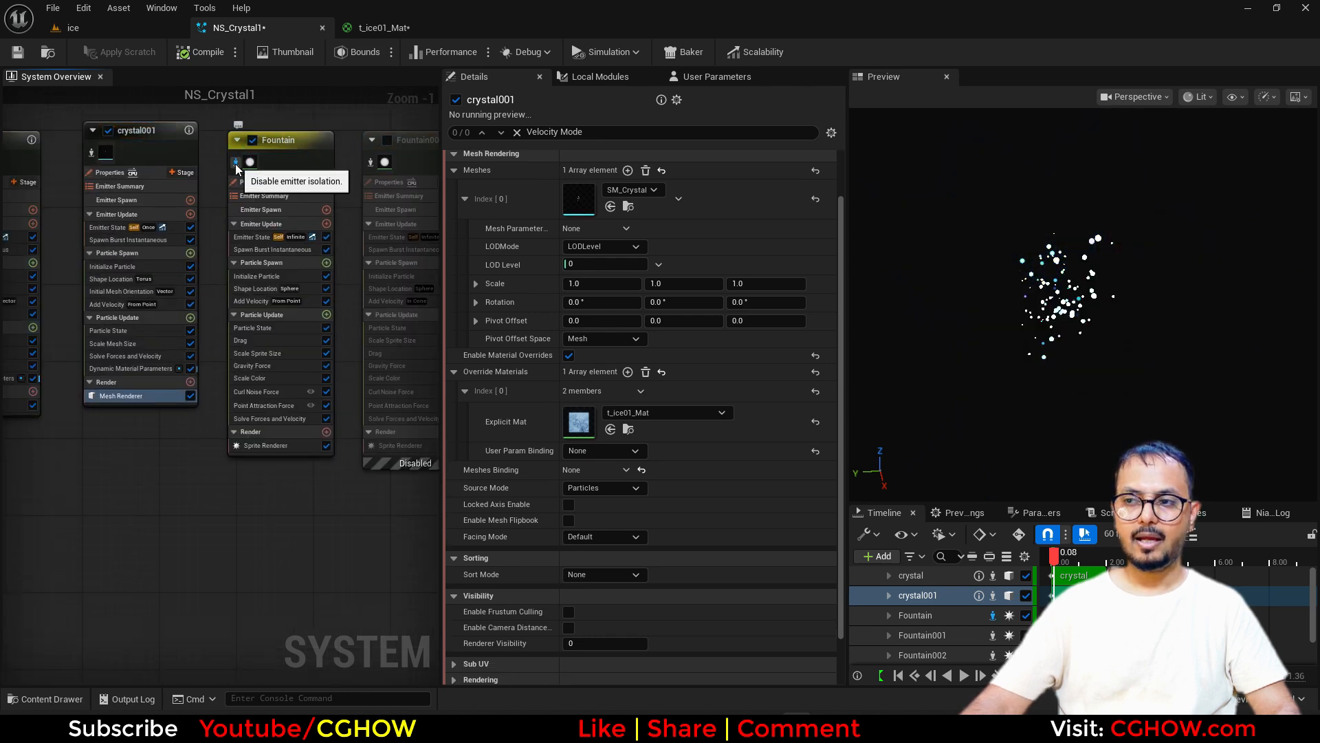
- Duplicate the Fountain emitter below the original and isolate the copy
left_click(316, 150)
right_click_drag(218, 545, 223, 425)
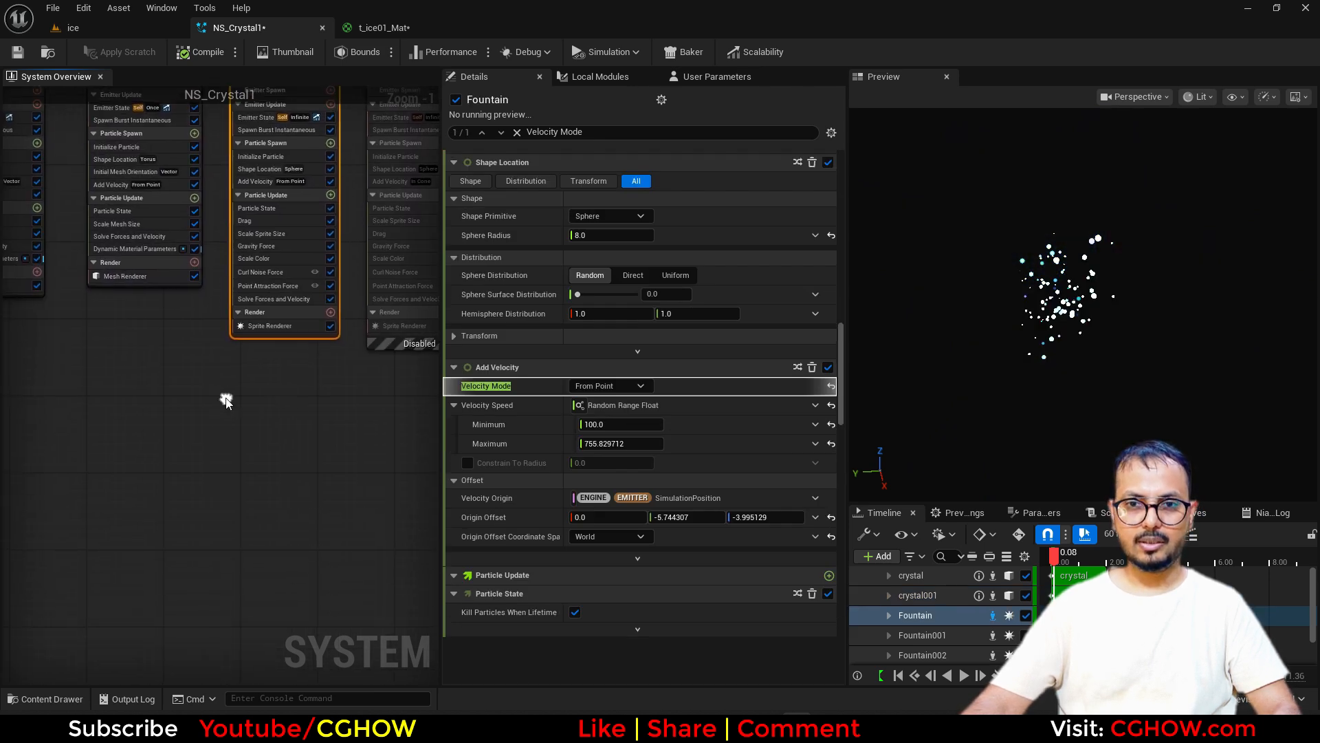
left_click(237, 407)
key("ctrl+v")
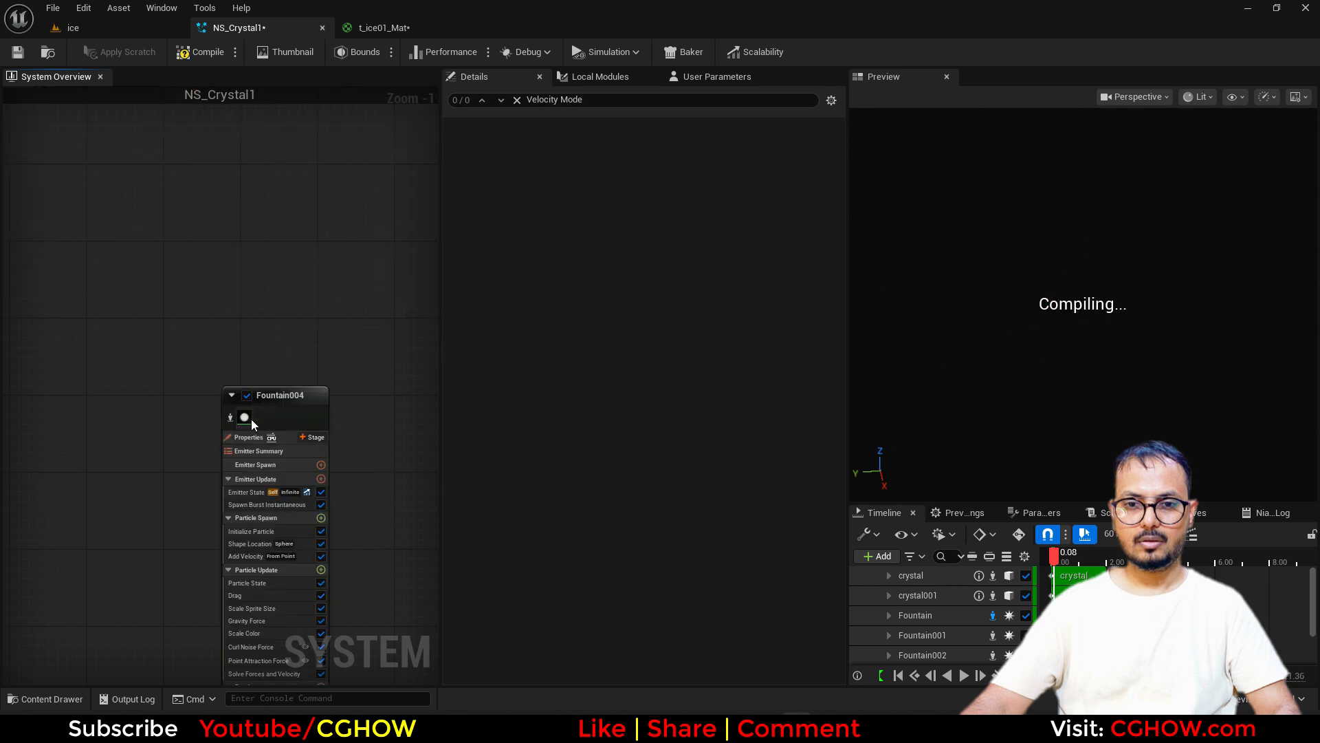
left_click(230, 421)
right_click_drag(150, 334, 168, 188)
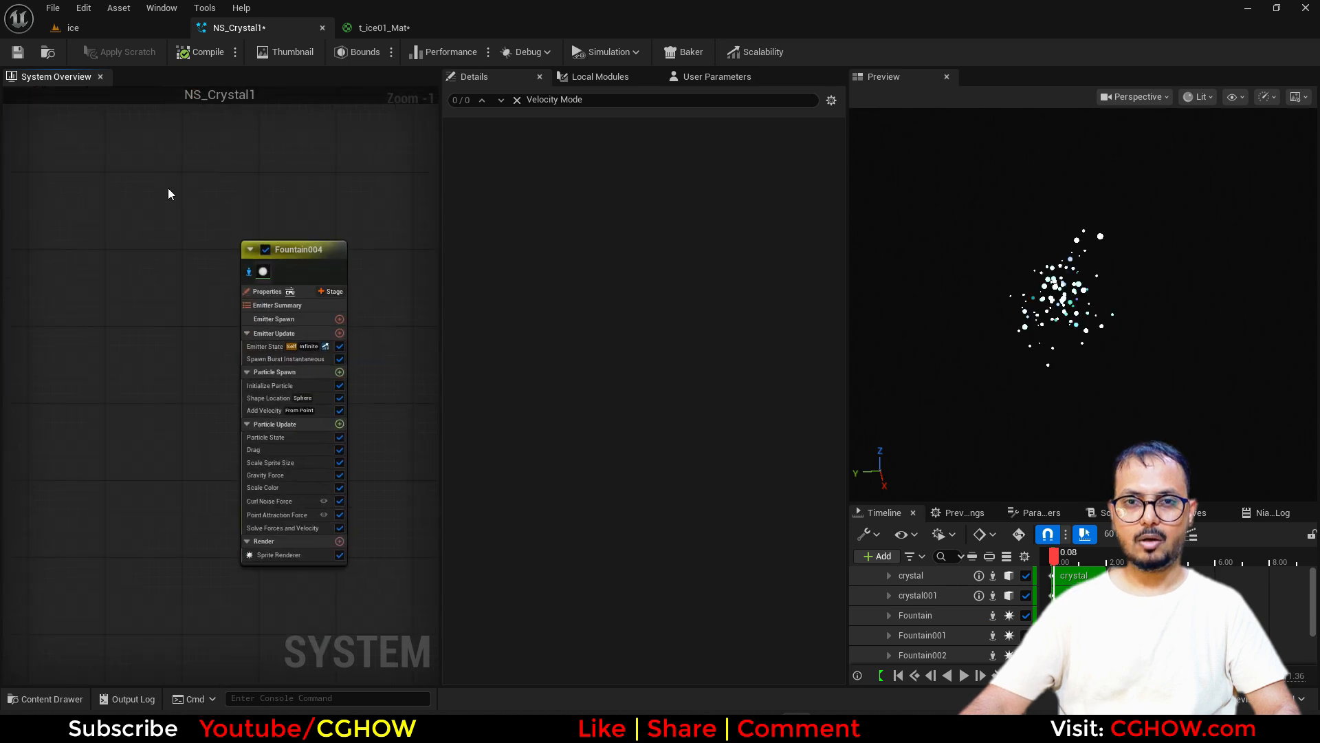
- Close the ice material editor and set Fountain004's Lifetime Max in Initialize Particle to 0.2
left_click(113, 29)
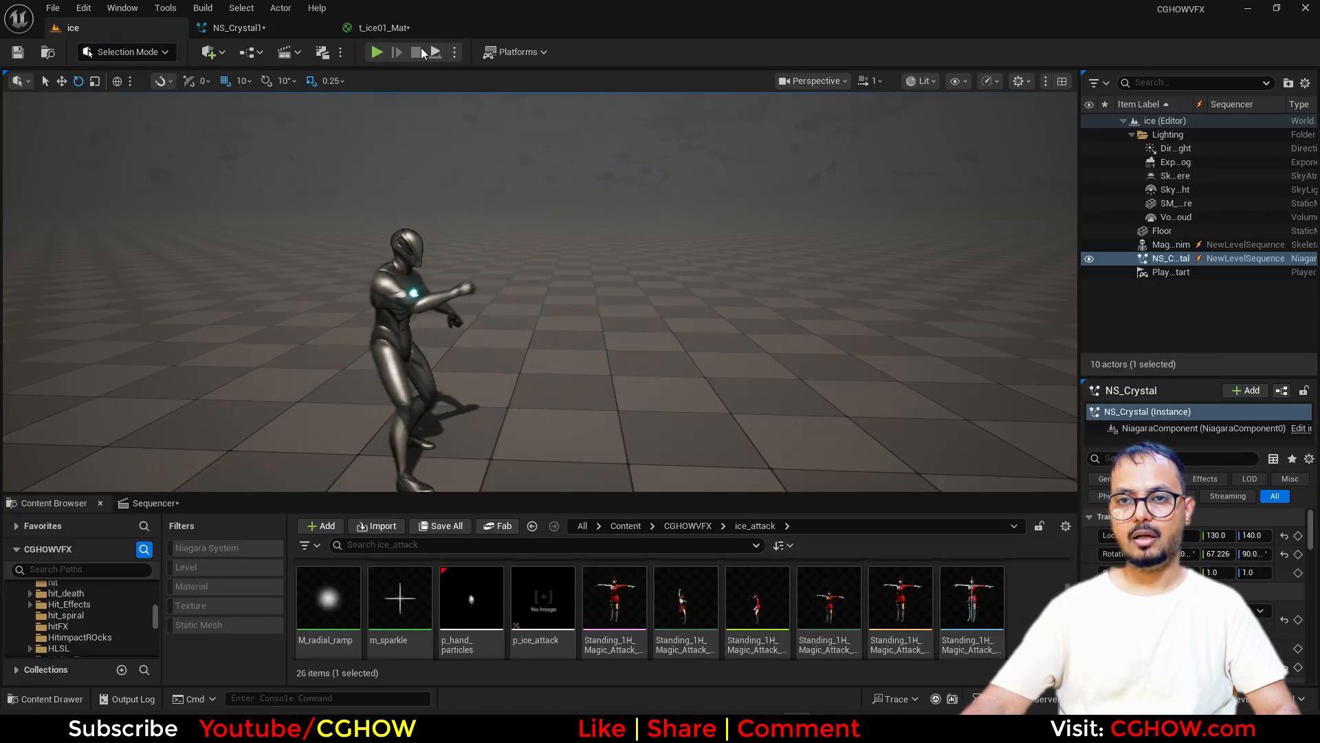
left_click(407, 26)
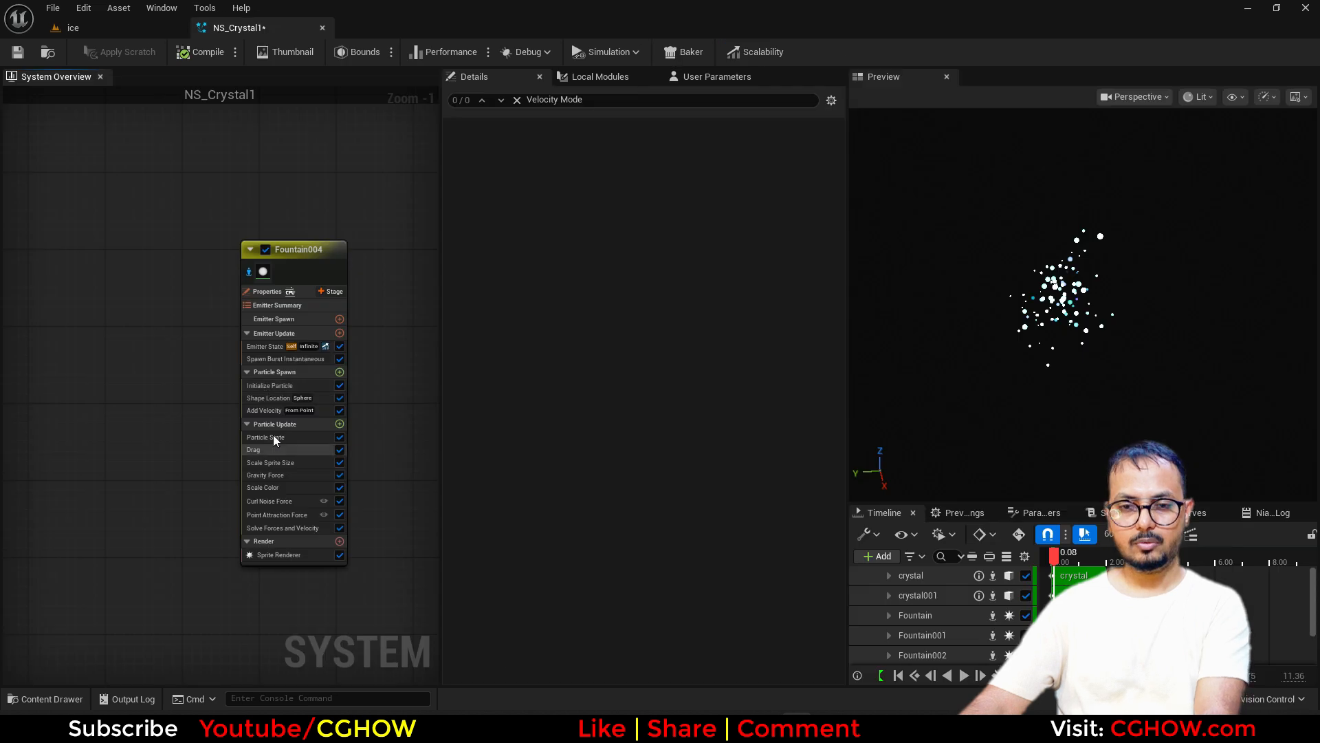
left_click(279, 385)
left_click(619, 251)
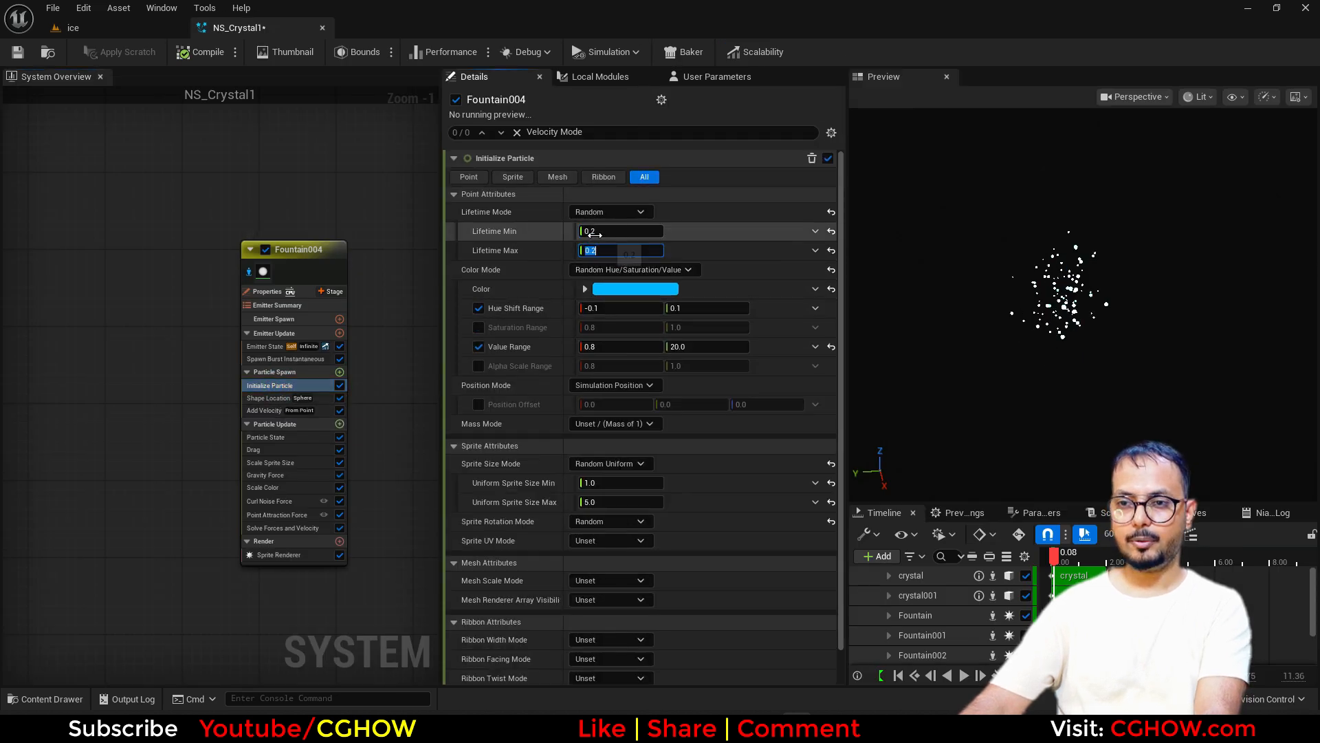
- Set Fountain004's sprite alignment to Velocity Aligned and add a Scale Sprite Size by Speed module to Particle Update
left_click(297, 555)
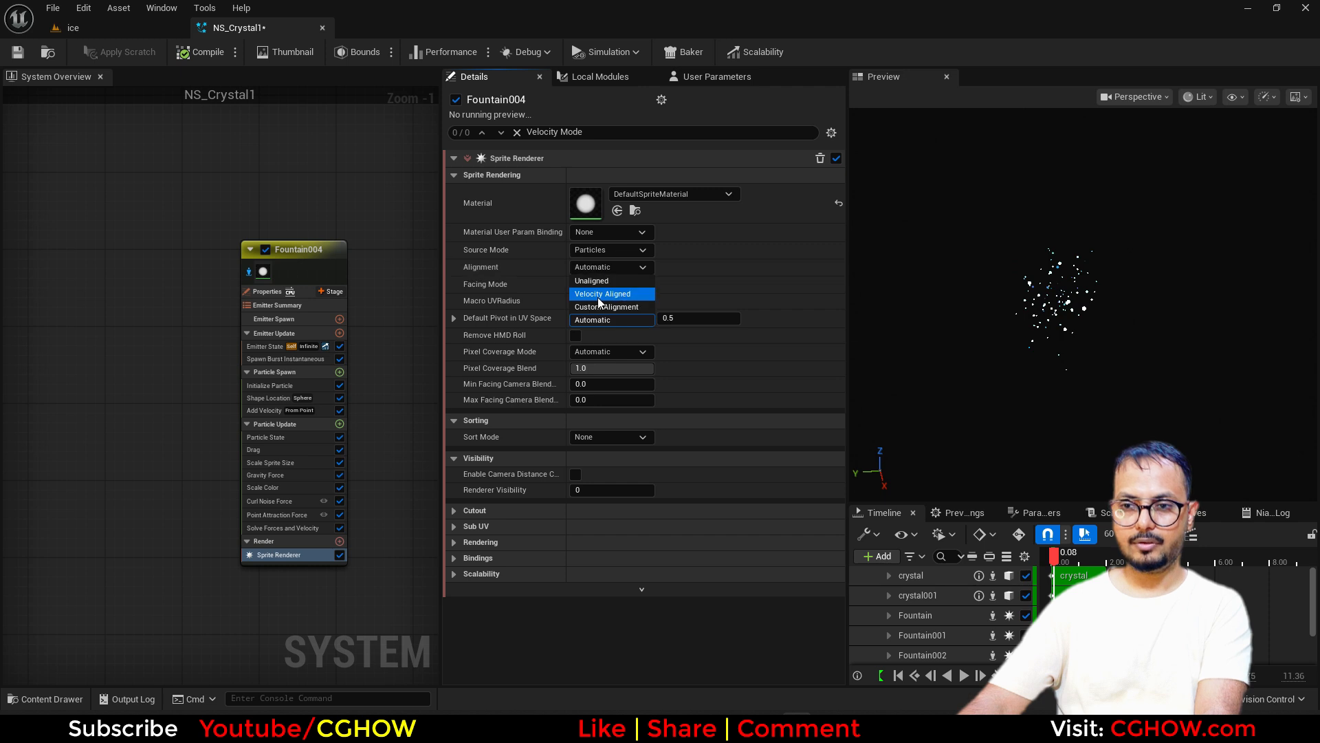
left_click(340, 423)
type("size")
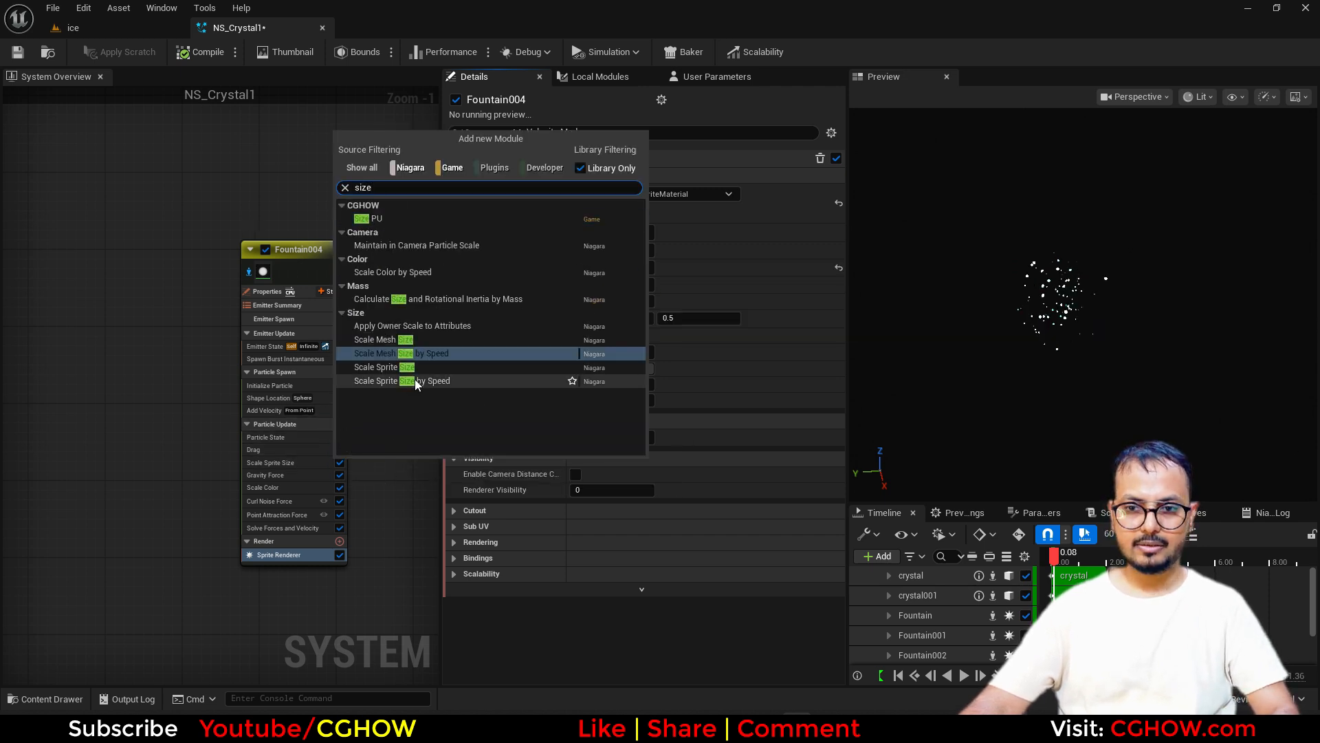
left_click(416, 381)
- In Scale Sprite Size by Speed, set the Min Scale Factor's Y to 10 and the Max Scale Factor to 1, 20
left_click(593, 200)
type("1")
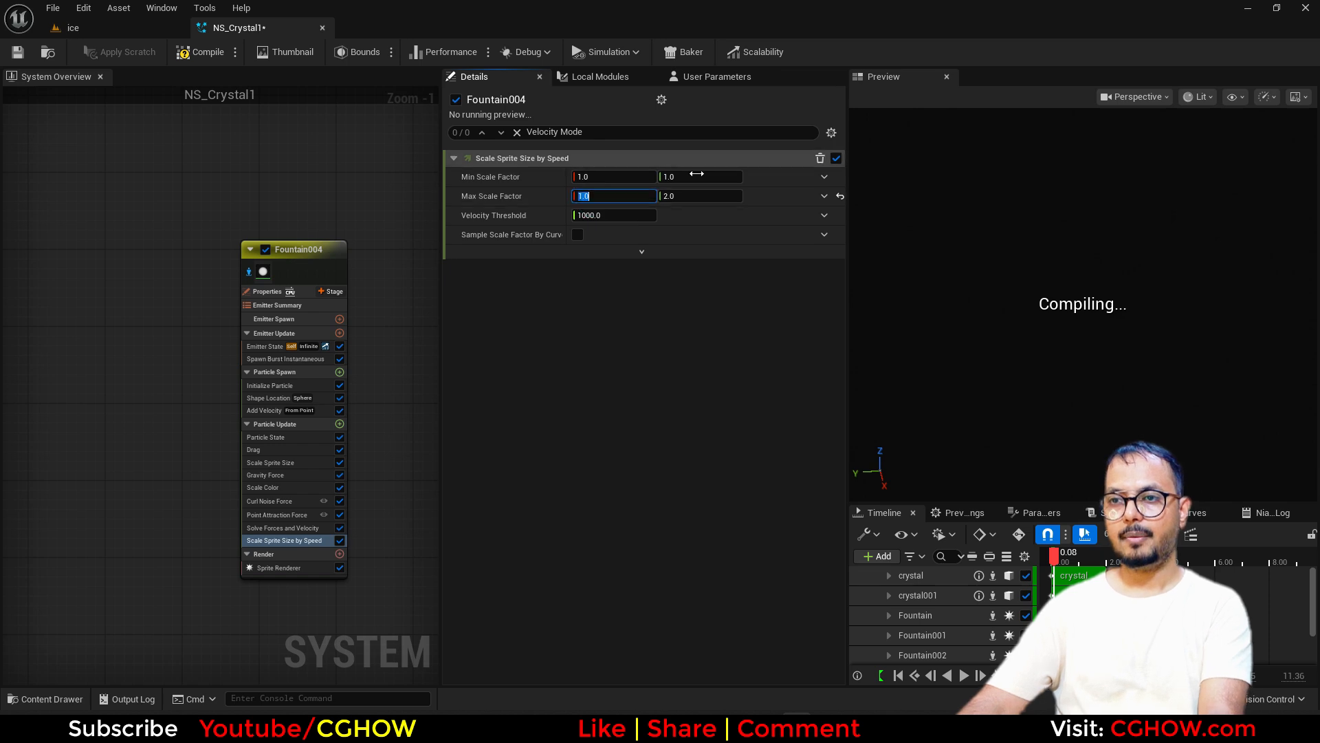
left_click(696, 178)
type("10")
left_click(693, 196)
type("20")
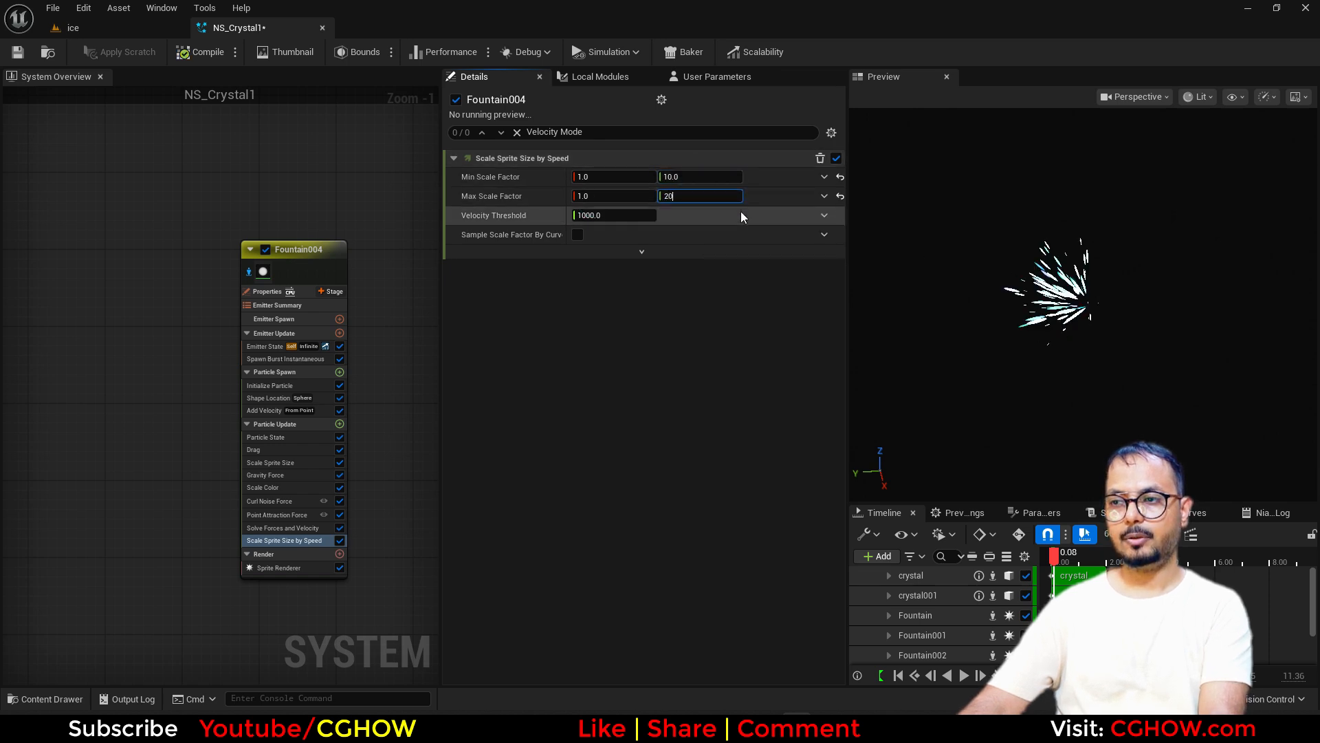
- Check the spark streaks in the ice level and set Fountain004's Min Scale Factor X to 0.2
left_click(117, 27)
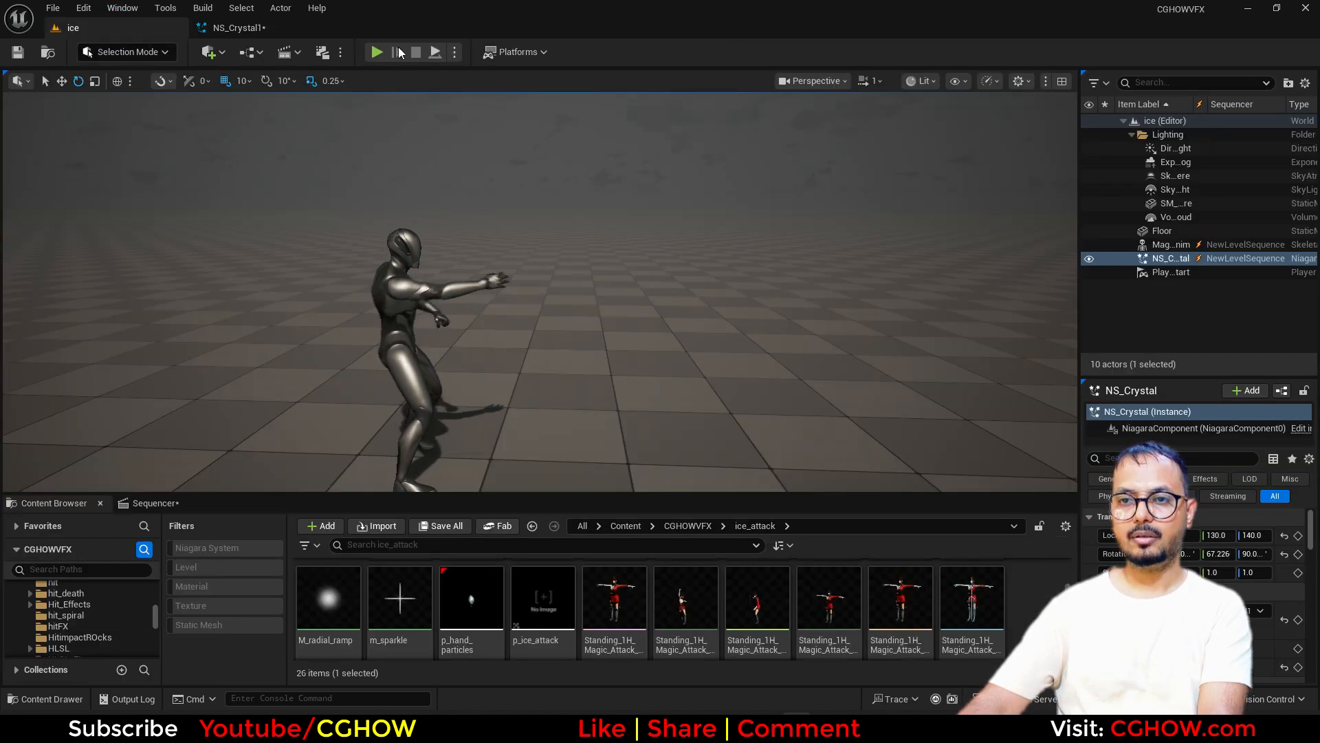
left_click(282, 30)
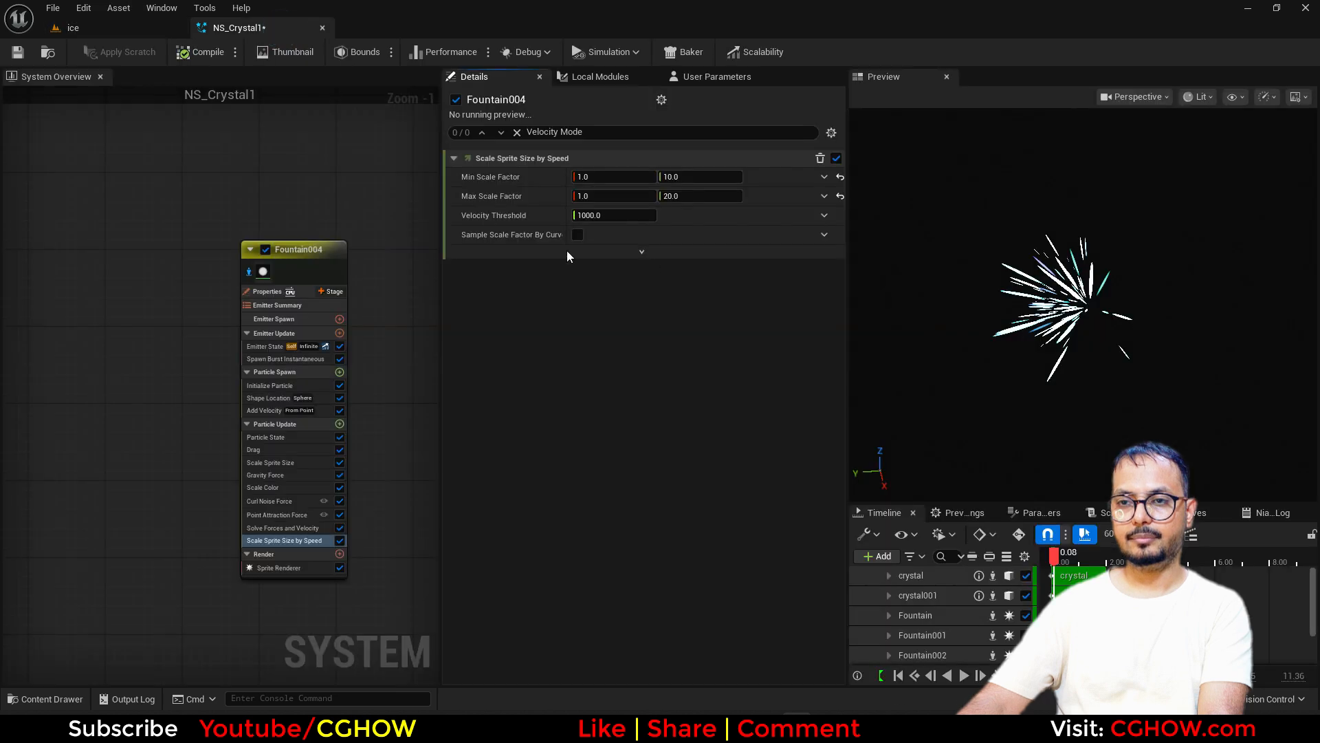
left_click(72, 28)
left_click(295, 27)
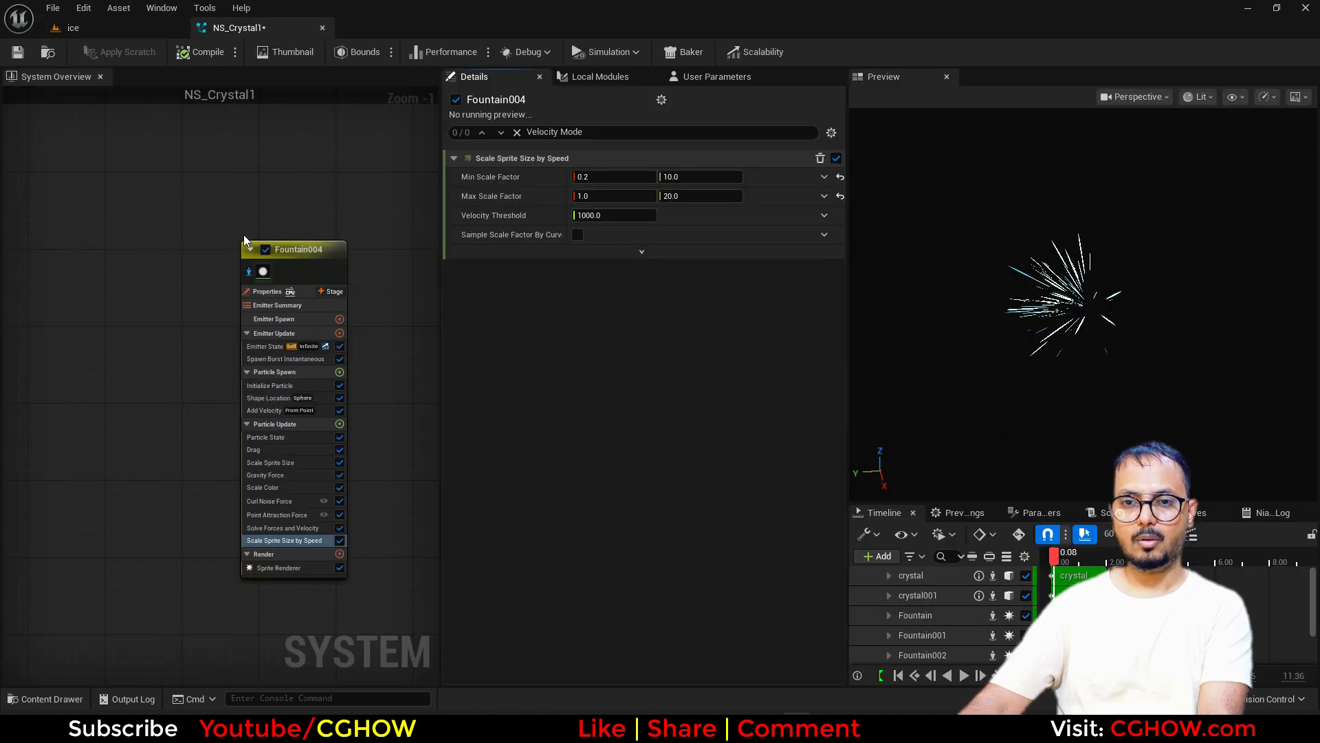